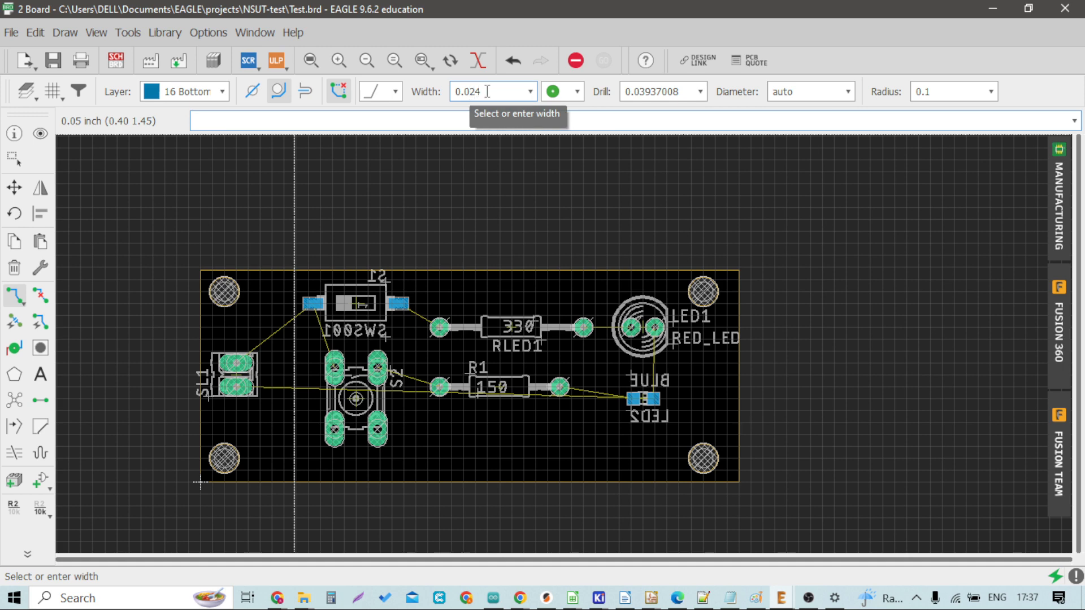
Step: Route a +5V bottom-layer trace from the SL1 connector pad to the +5V pad of switch S1
scroll(257, 357, "up", 3)
scroll(242, 362, "up", 1)
left_click(193, 380)
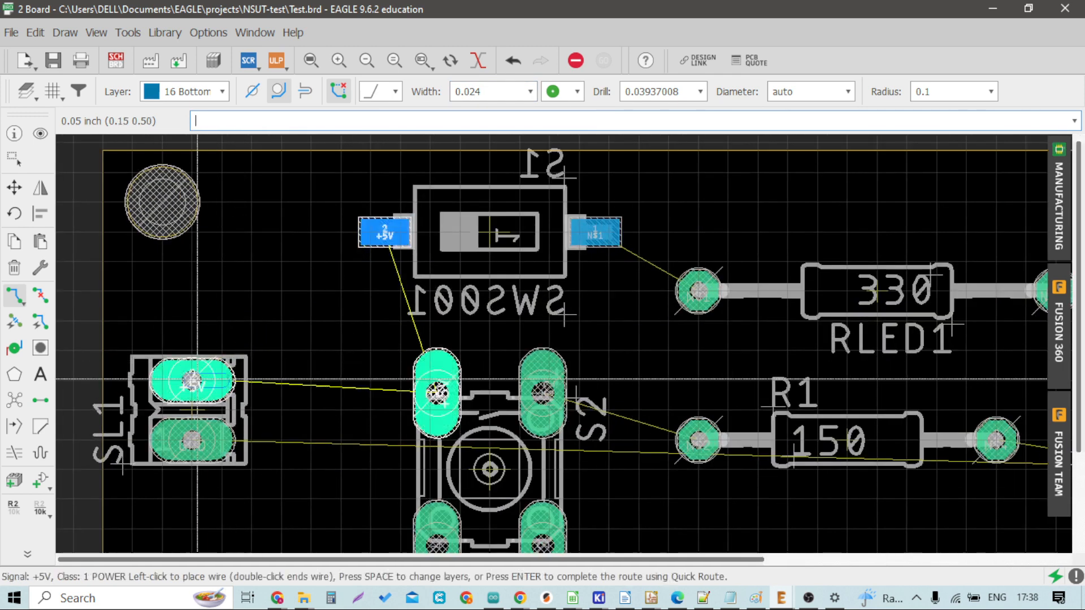
scroll(316, 330, "up", 3)
scroll(301, 301, "down", 3)
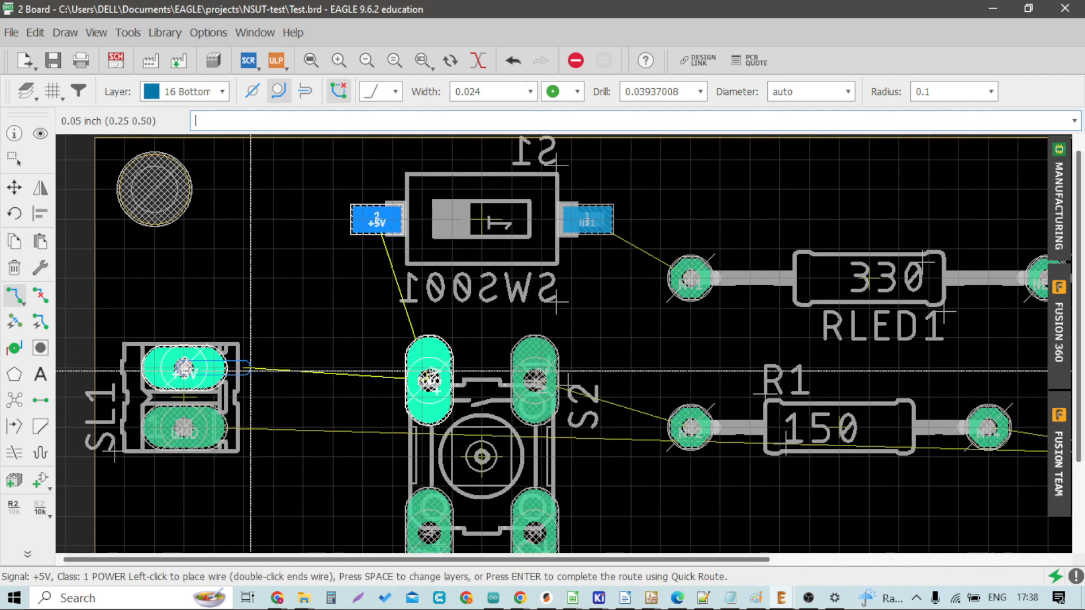
left_click(240, 370)
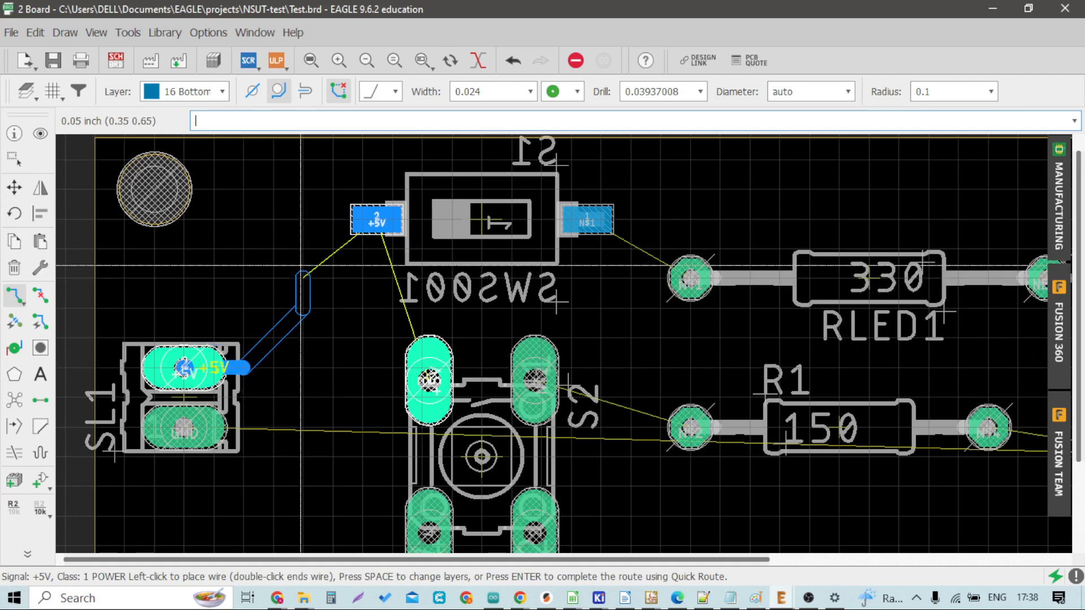
left_click(303, 247)
scroll(342, 217, "up", 3)
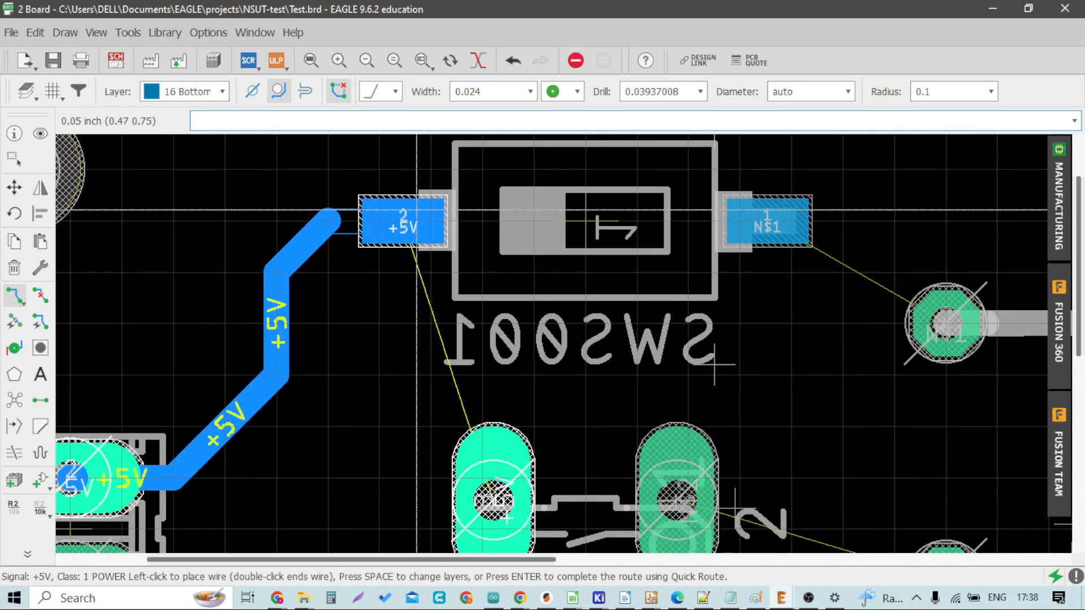
left_click(342, 217)
Step: Route the N$1 trace from switch S1's other pad to the RLED1 resistor pad
scroll(368, 339, "down", 5)
scroll(467, 279, "up", 3)
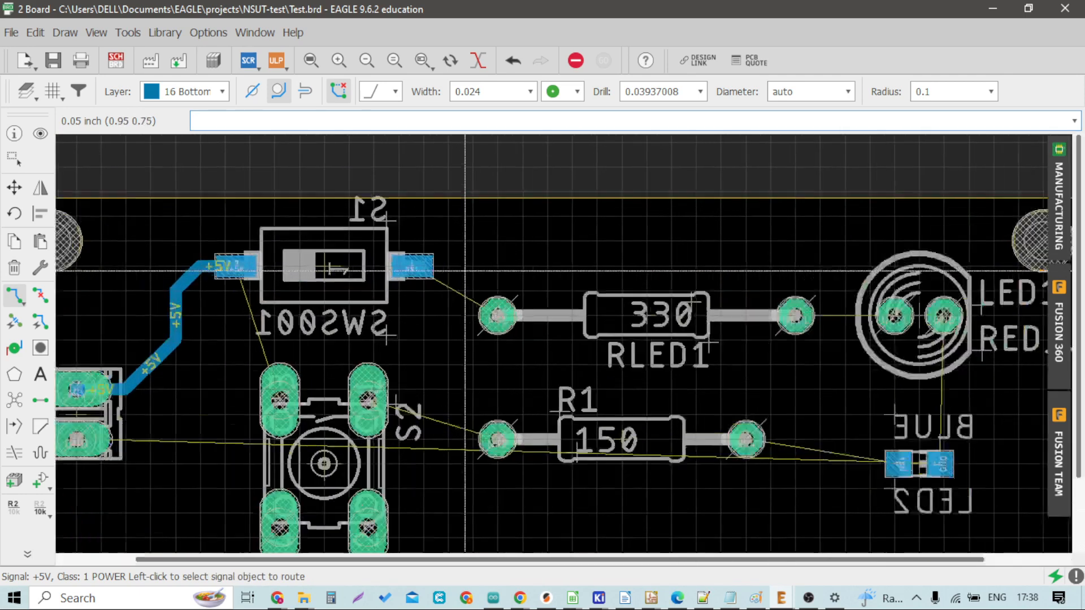
left_click(428, 271)
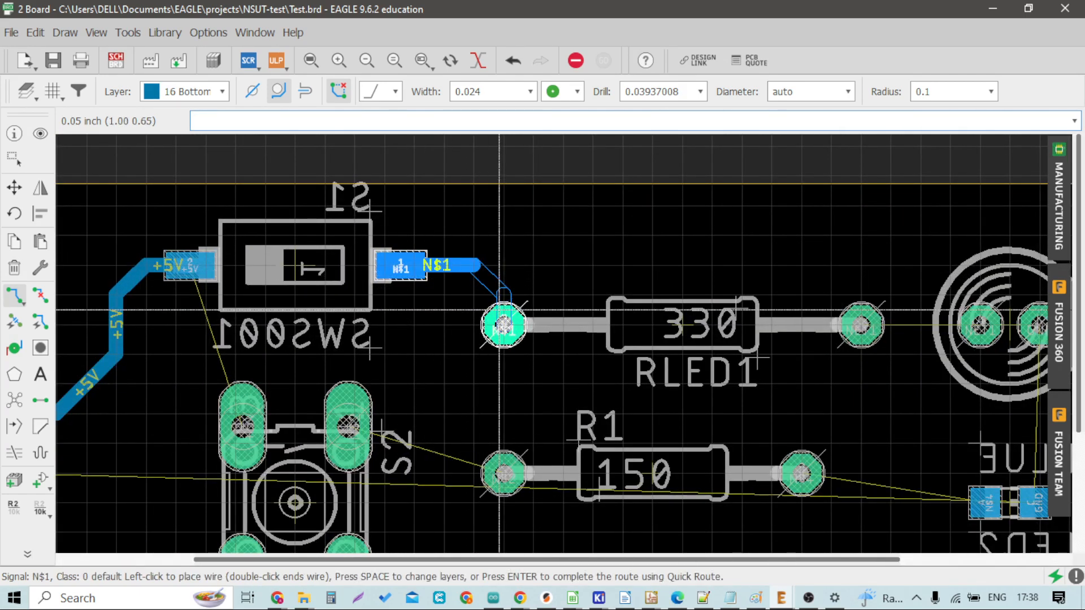
left_click(503, 324)
Step: Route the NET1 trace from the RLED1 resistor's other pad to the LED1 anode pad
scroll(503, 325, "down", 3)
scroll(663, 341, "up", 3)
left_click(653, 331)
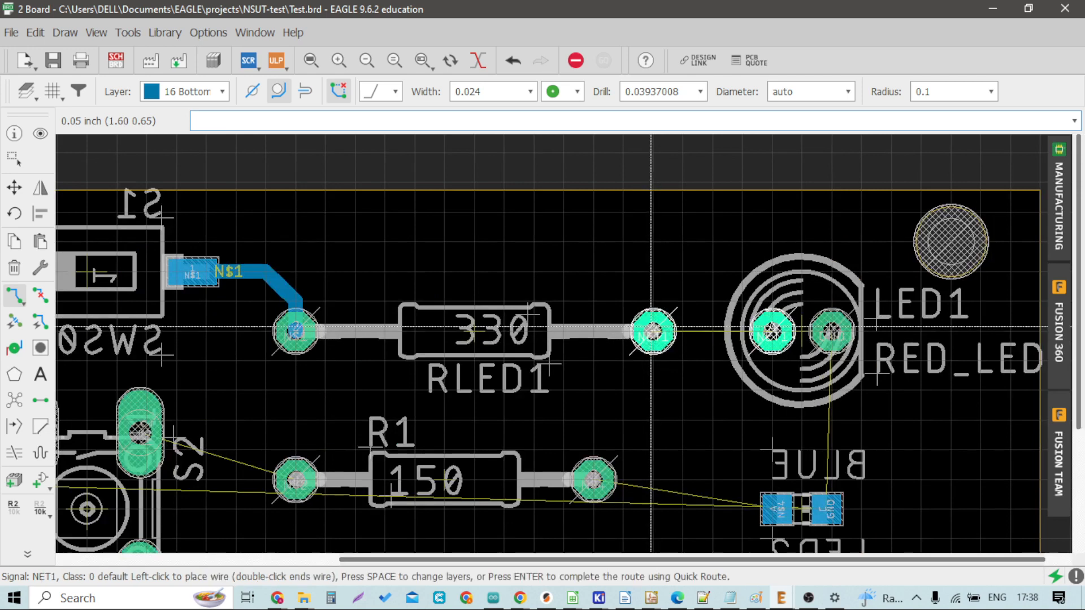
left_click(772, 332)
Step: Route a GND trace from the LED1 ground pad down to the GND pad of LED2
scroll(521, 289, "down", 3)
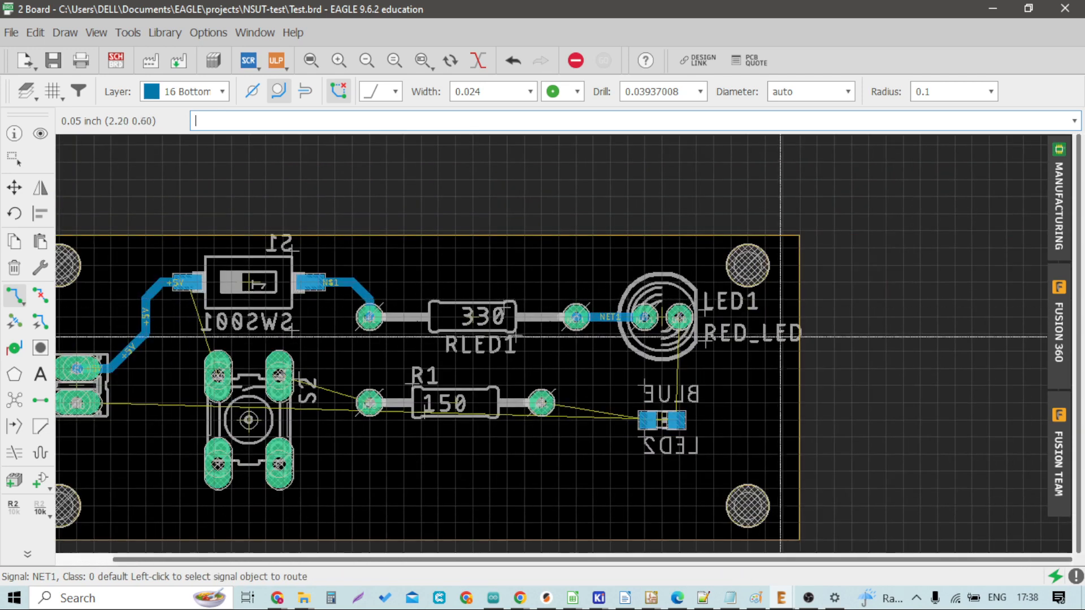
scroll(686, 332, "up", 3)
left_click(676, 309)
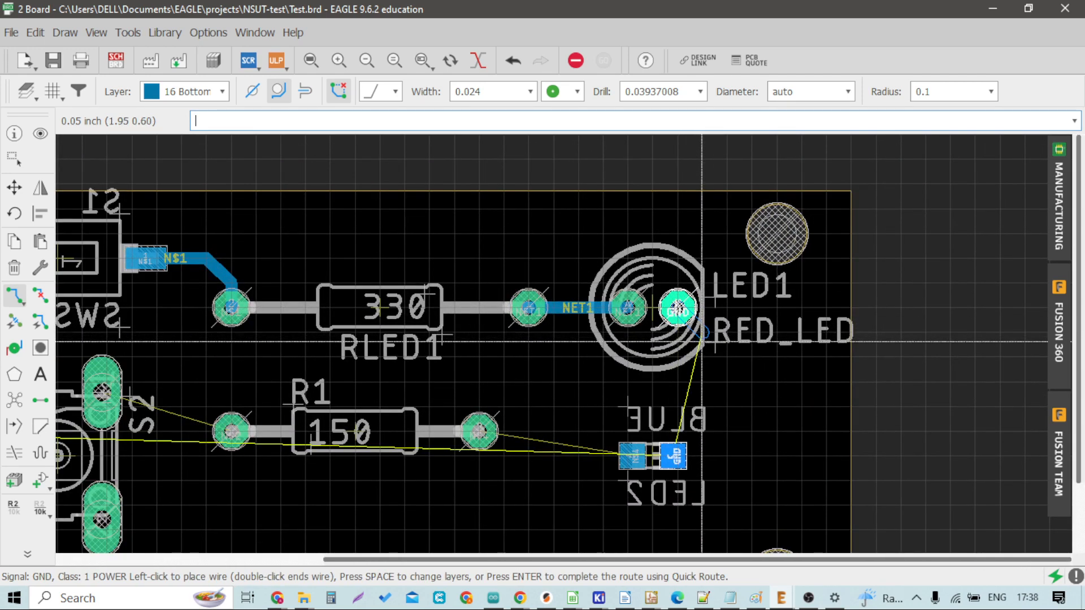
scroll(678, 310, "down", 2)
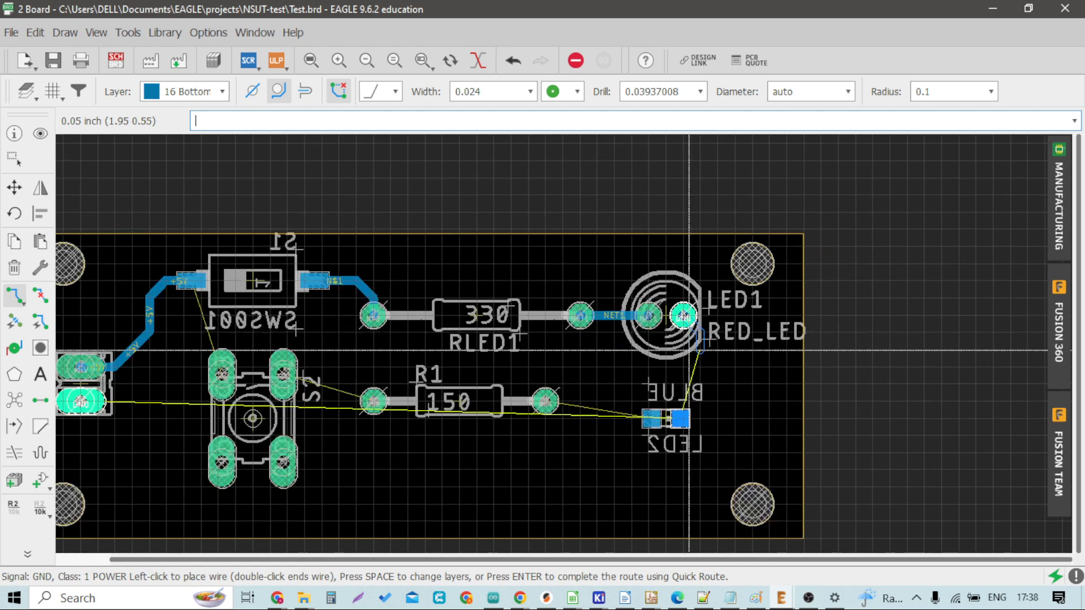
scroll(684, 420, "up", 3)
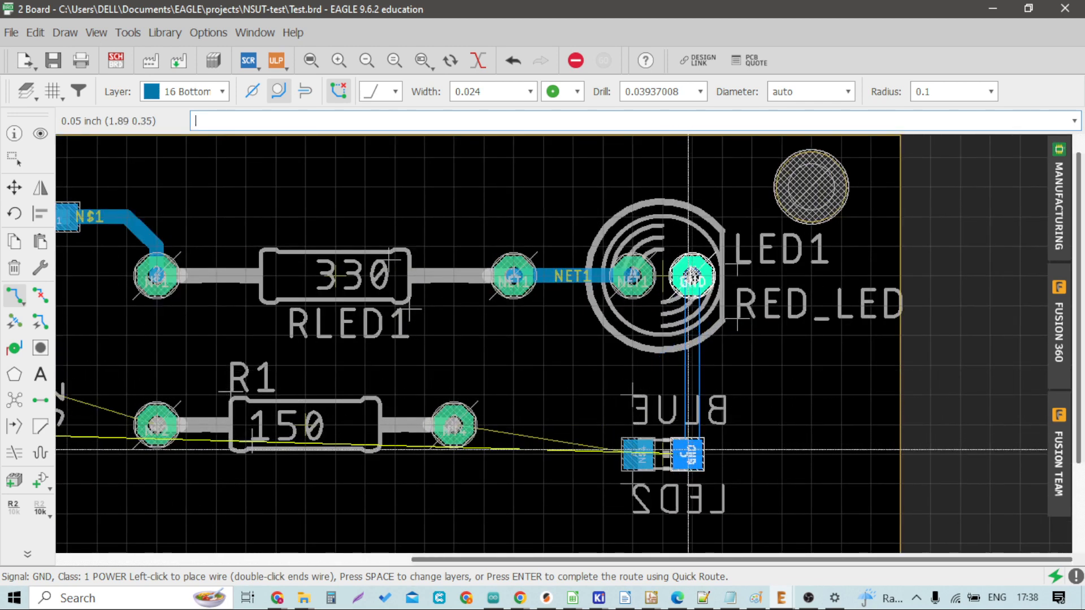
left_click(688, 451)
Step: Route a +5V trace from the SL1 connector pad straight across to the pad of switch S2
scroll(687, 451, "down", 2)
scroll(175, 381, "up", 2)
left_click(121, 373)
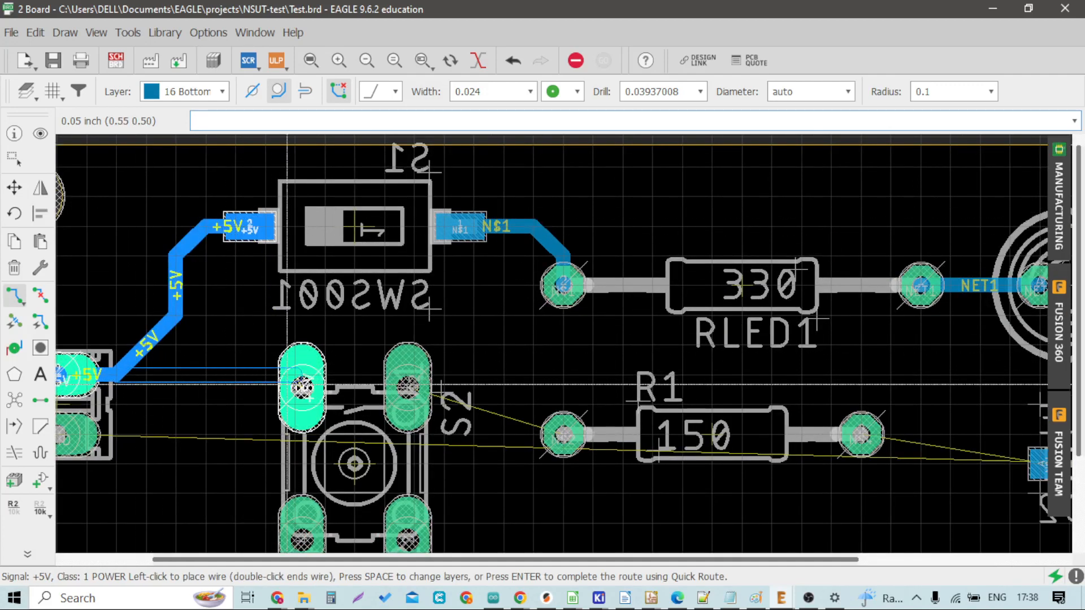
left_click(305, 373)
Step: Route the N$2 trace from switch S2's other pad to the R1 resistor pad
scroll(305, 373, "down", 2)
scroll(398, 380, "up", 2)
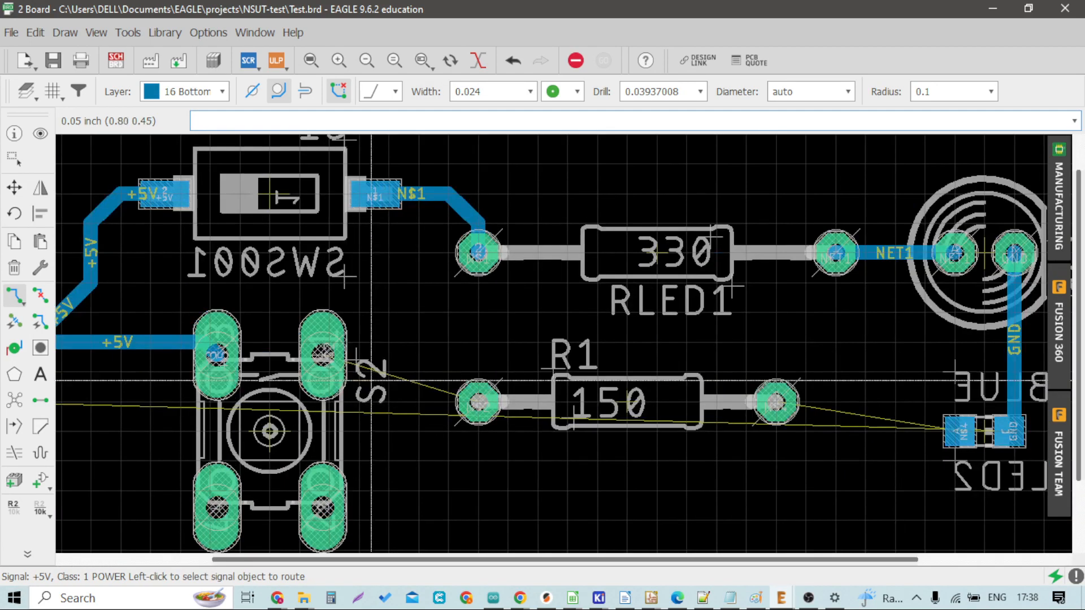
left_click(323, 355)
left_click(478, 401)
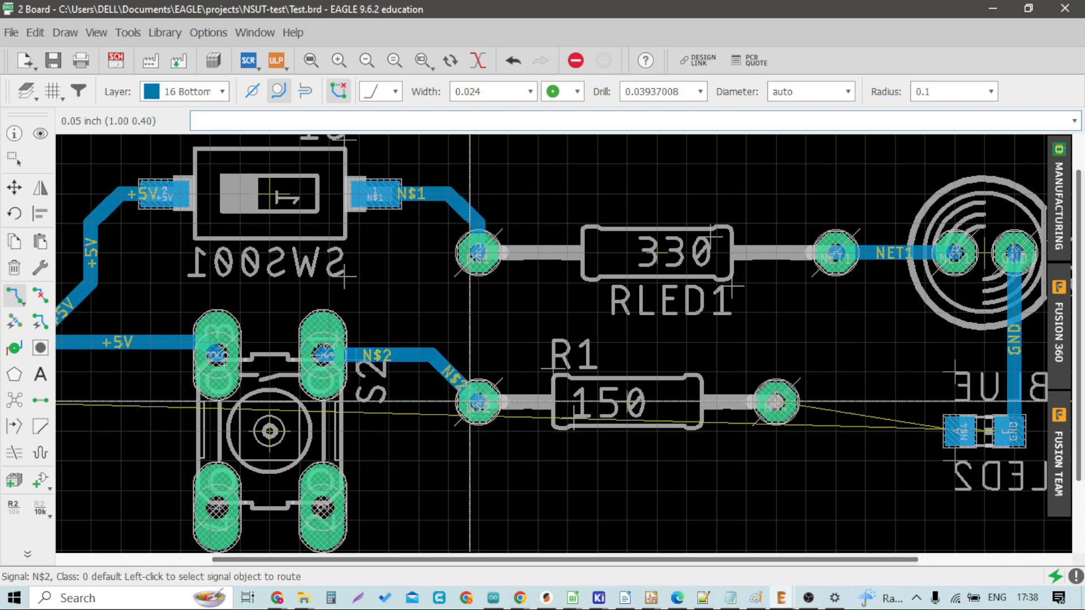
Step: Route the N$4 trace from the R1 resistor's other pad to the LED2 pad
scroll(414, 381, "down", 2)
left_click(776, 402)
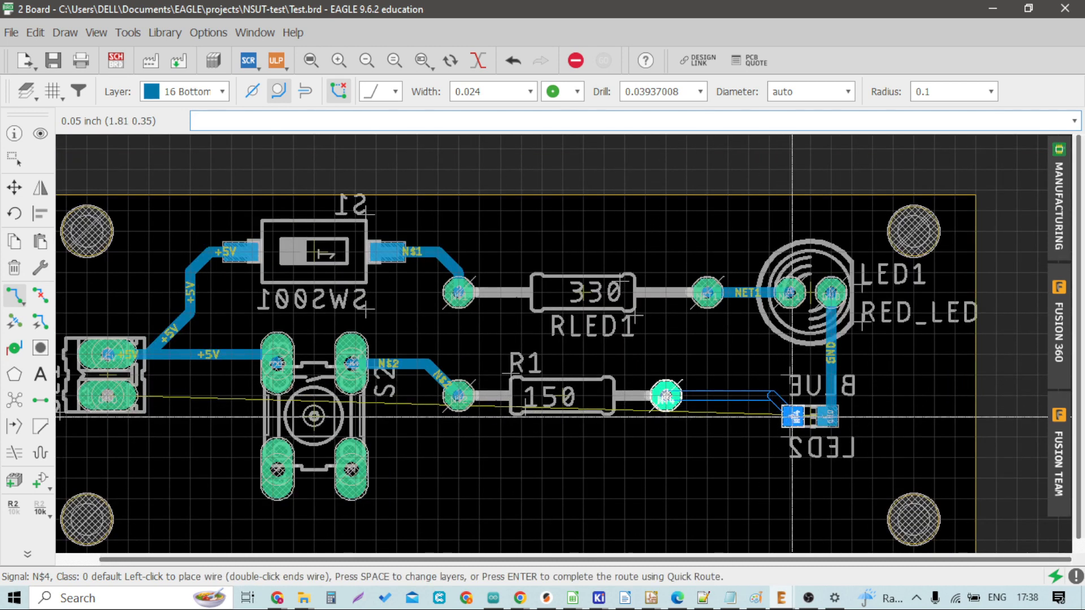
scroll(792, 418, "up", 2)
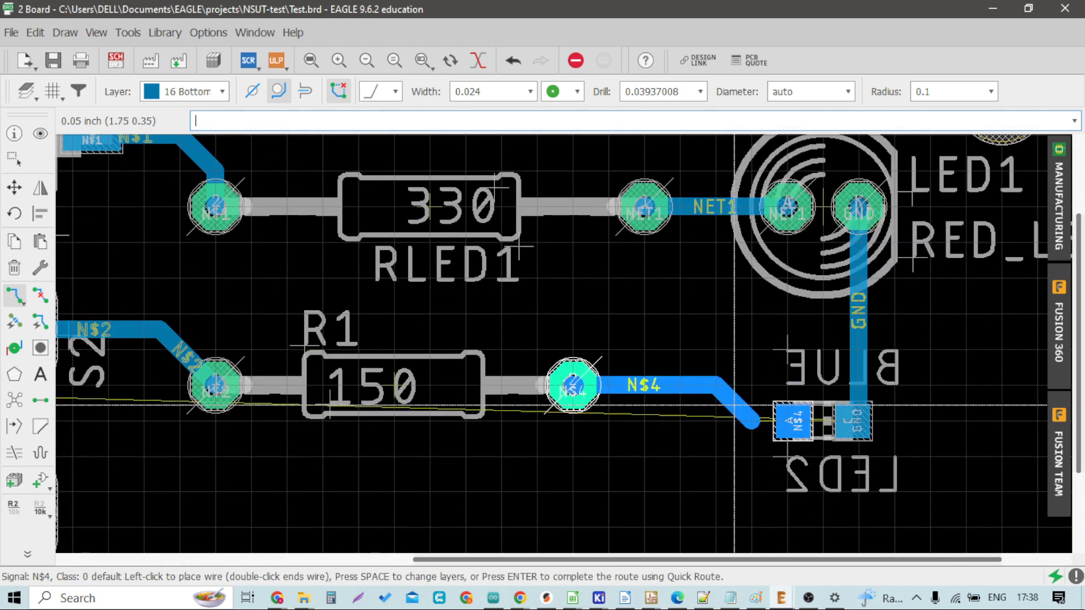
left_click(782, 421)
Step: Route a GND trace from the SL1 ground pad beneath switch S2 and the resistors to LED2's GND pad
scroll(717, 389, "down", 2)
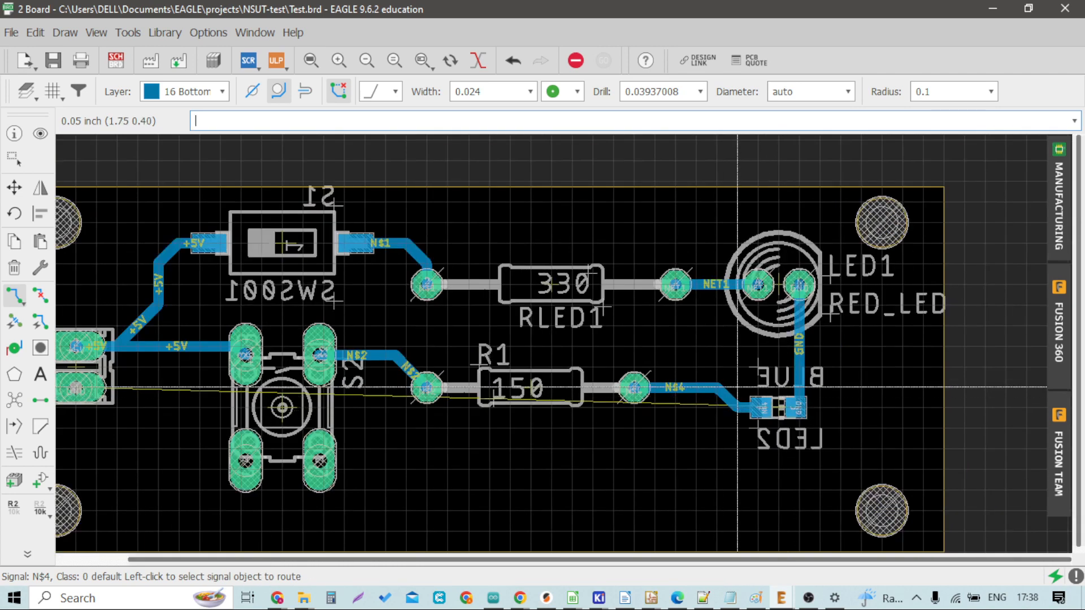
scroll(735, 414, "up", 3)
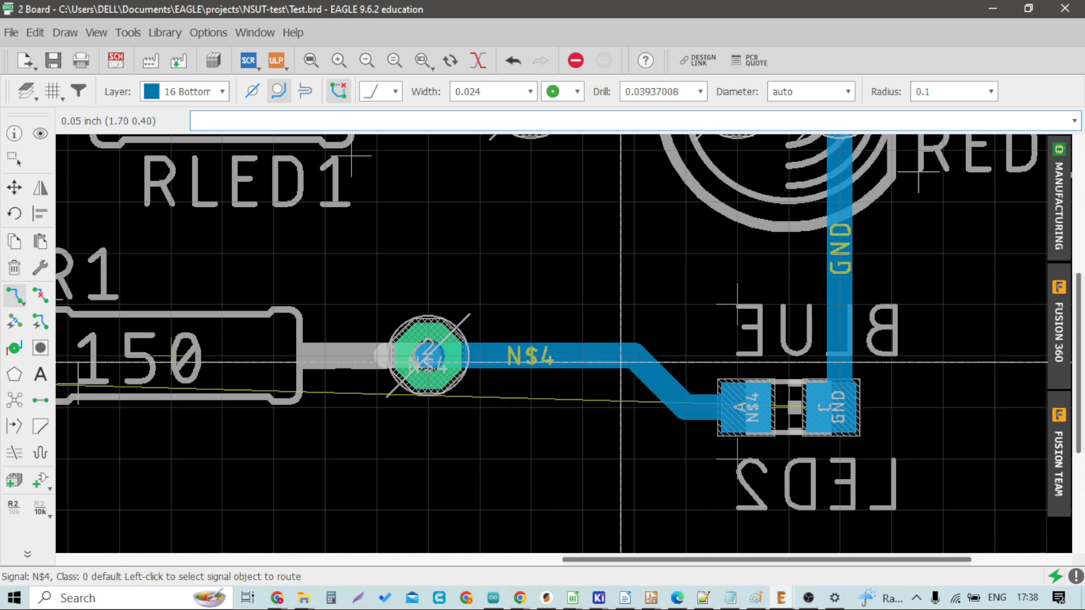
scroll(527, 363, "down", 5)
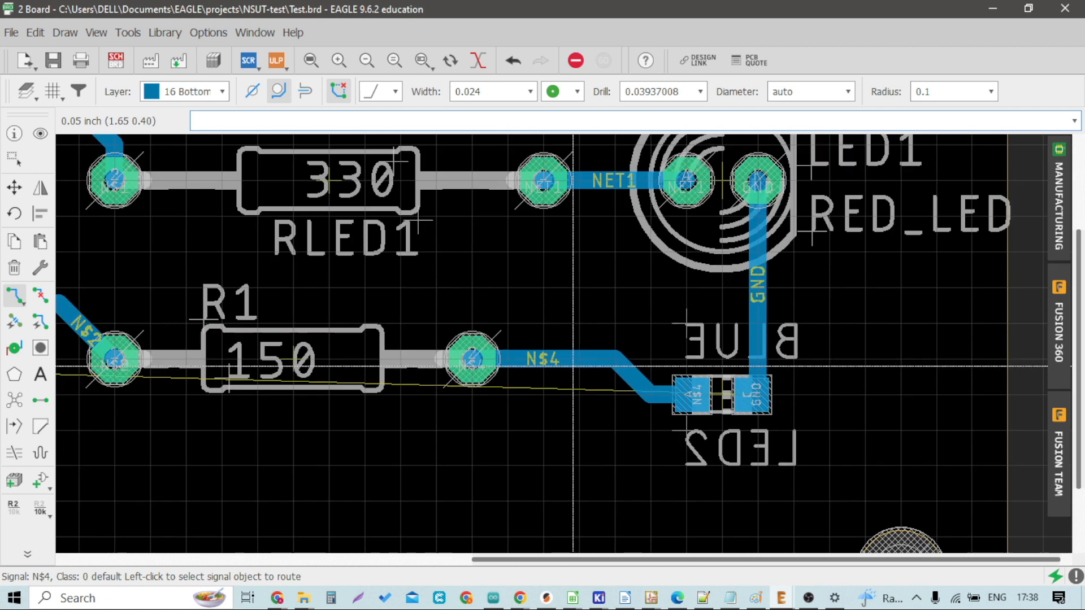
scroll(158, 386, "up", 3)
scroll(158, 385, "down", 1)
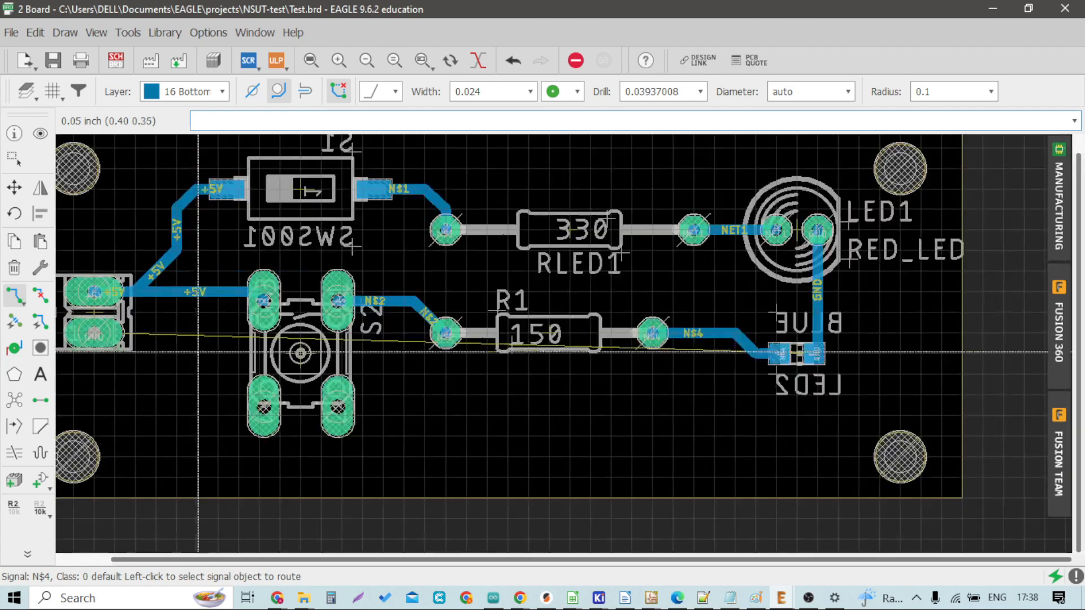
left_click(112, 328)
scroll(112, 328, "up", 2)
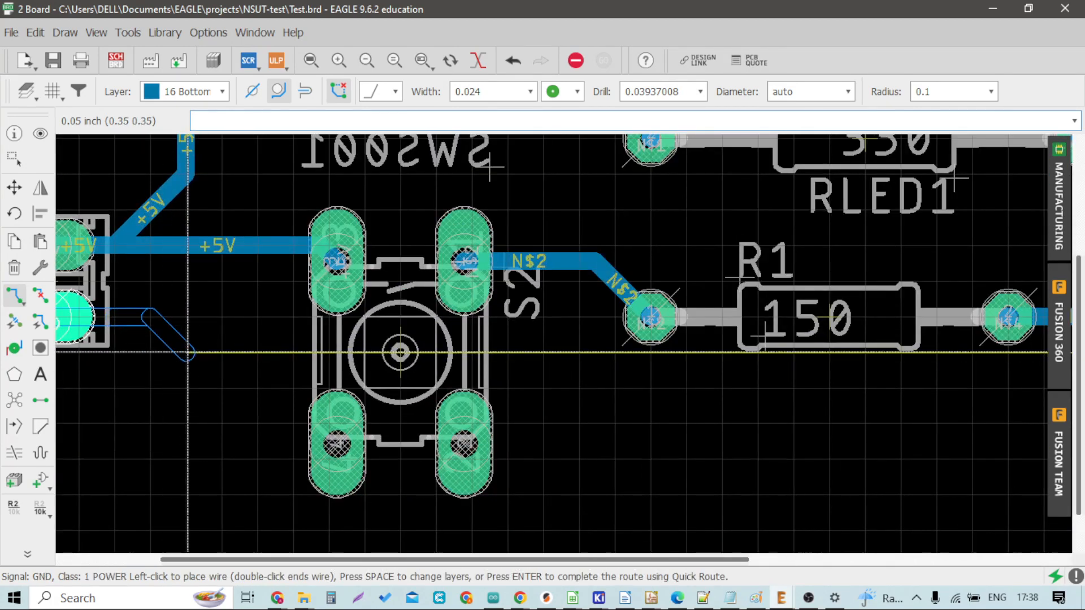
left_click(187, 352)
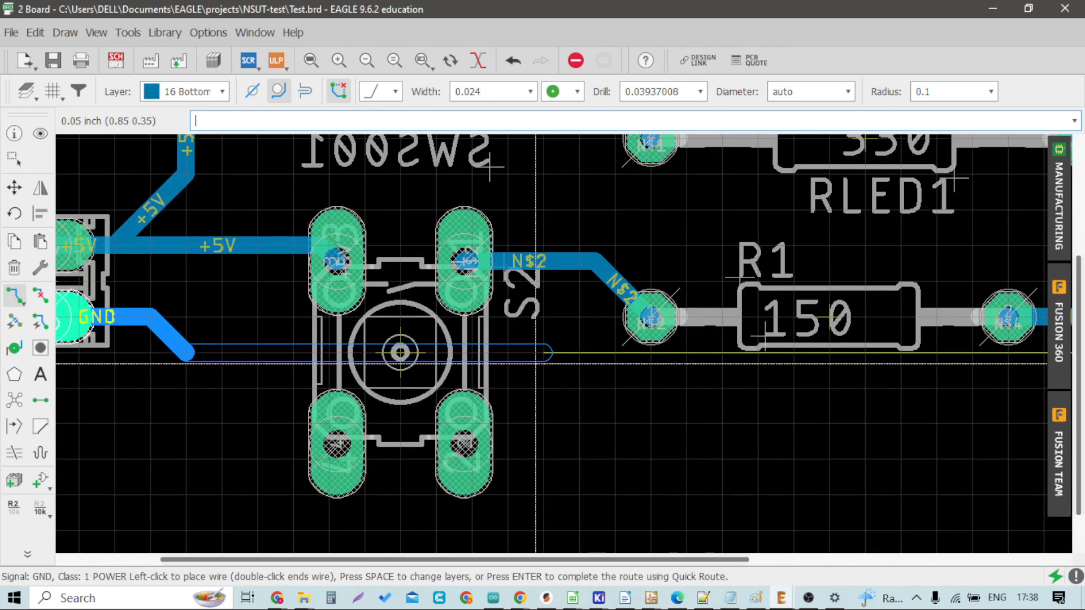
left_click(581, 391)
scroll(593, 407, "down", 2)
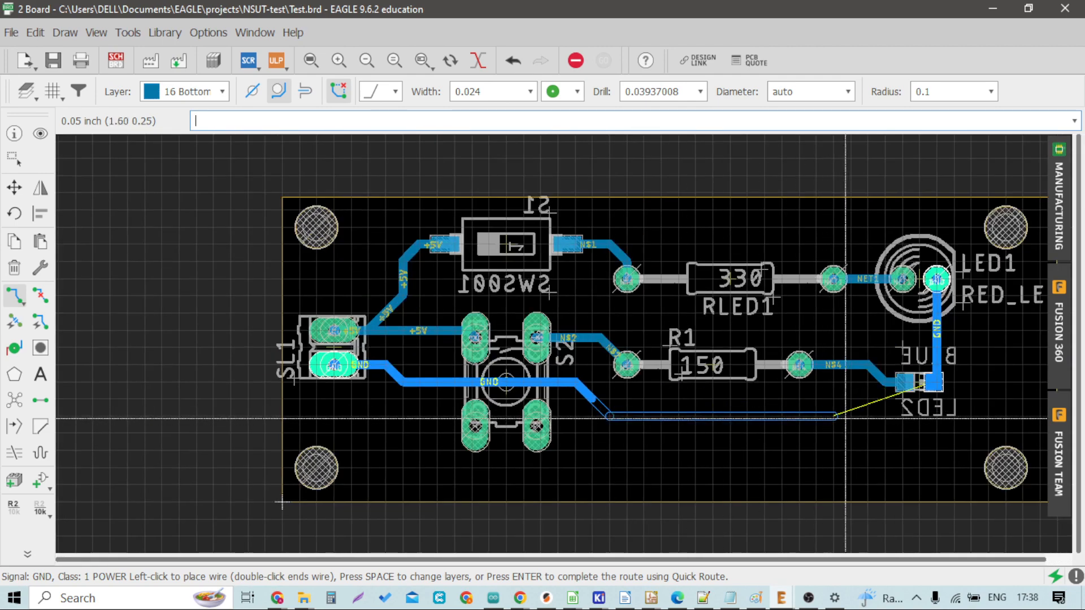
scroll(878, 416, "up", 2)
left_click(998, 388)
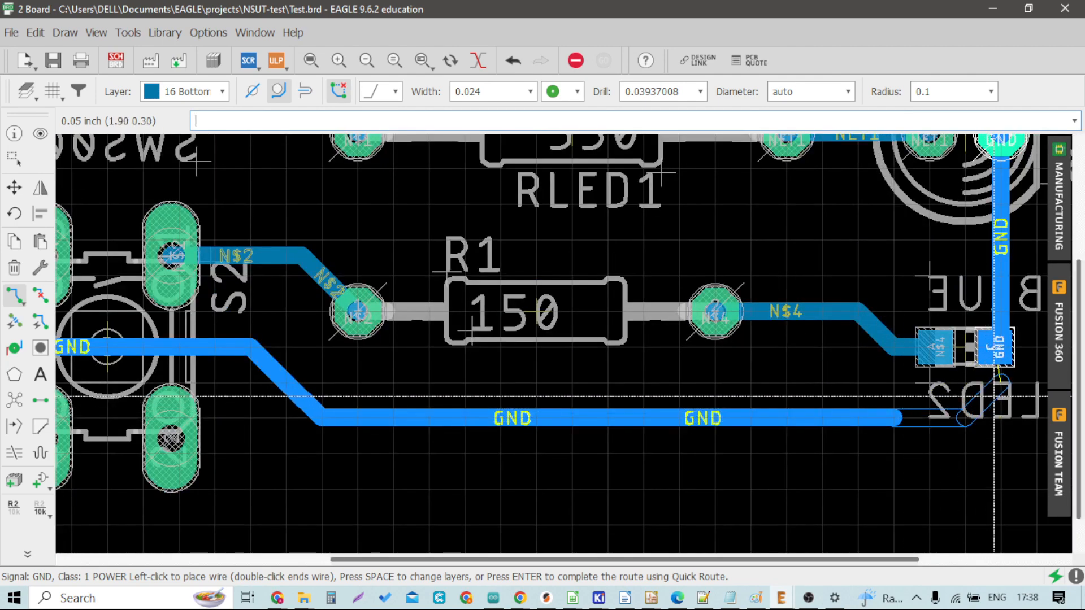
Step: Inspect the finished routing across the whole board
scroll(997, 390, "down", 3)
scroll(350, 349, "up", 3)
scroll(349, 349, "down", 2)
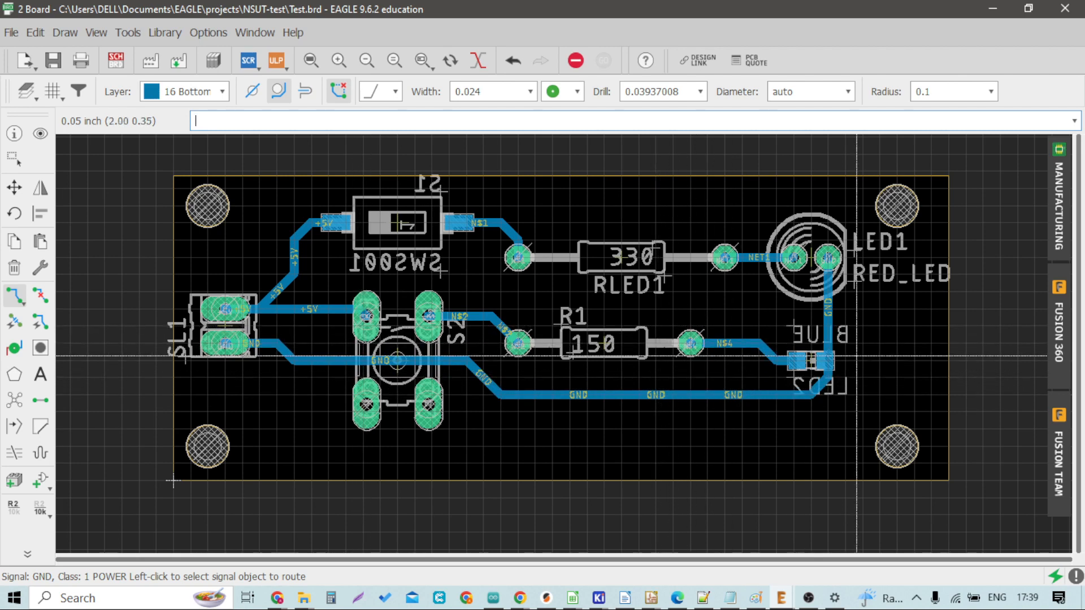
scroll(826, 259, "up", 4)
scroll(791, 251, "down", 2)
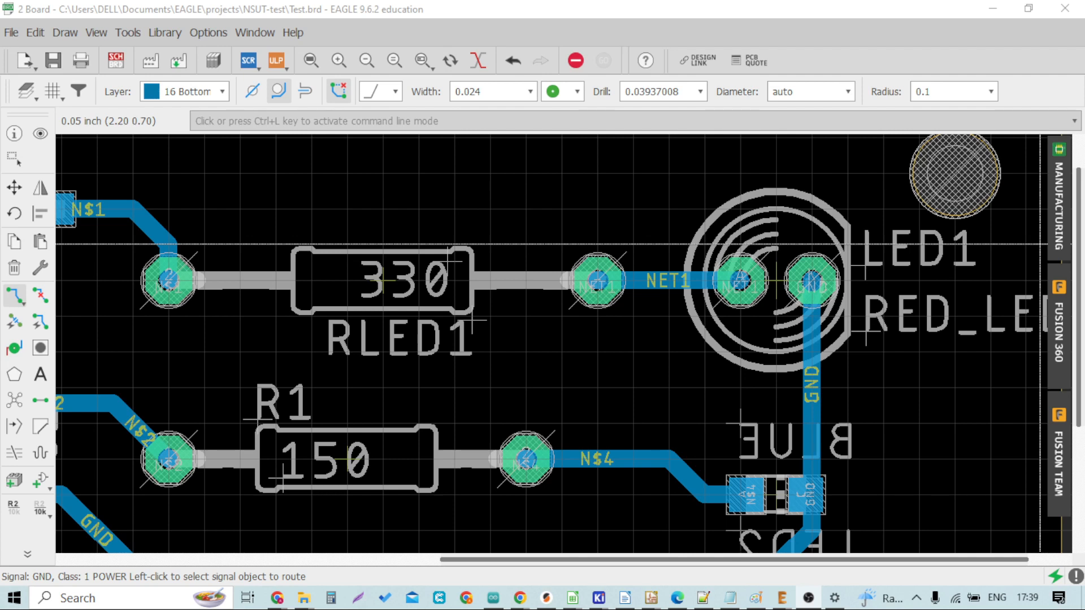
scroll(395, 294, "down", 6)
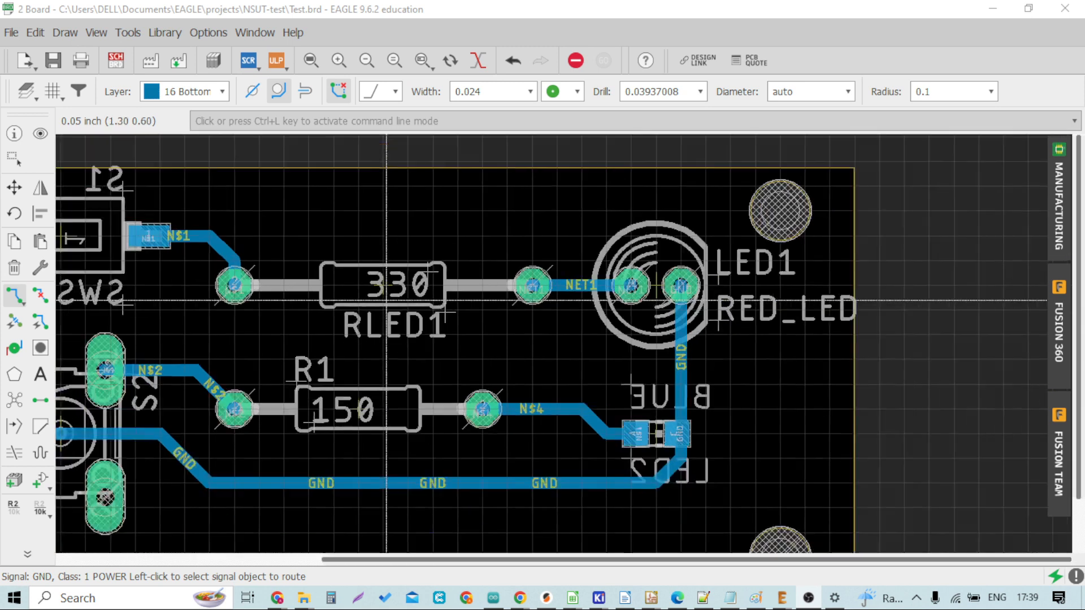
scroll(81, 293, "up", 1)
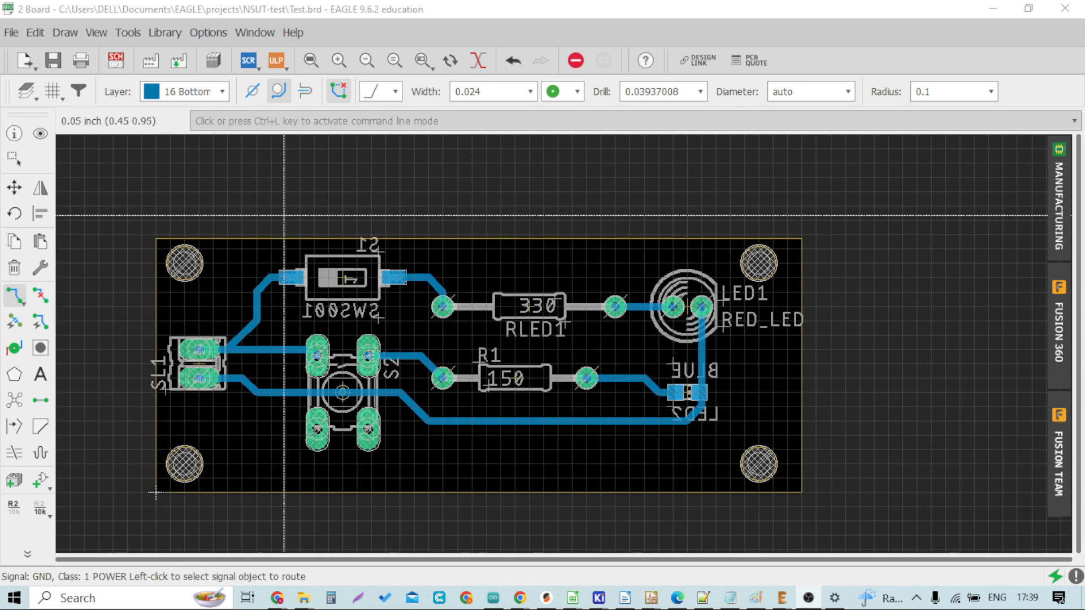
scroll(370, 339, "down", 2)
scroll(288, 280, "up", 2)
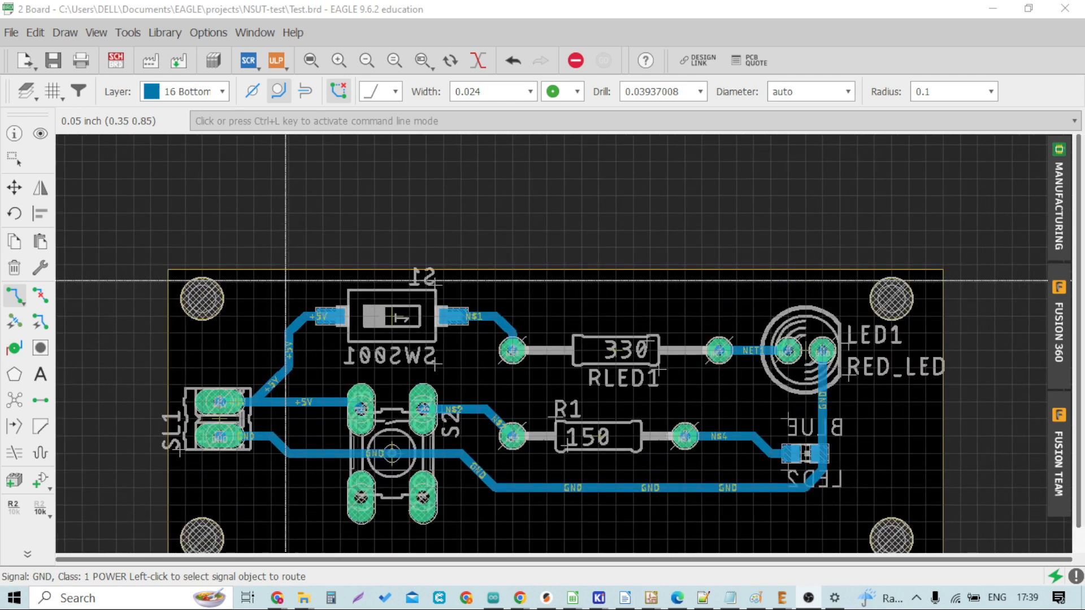
scroll(286, 280, "down", 1)
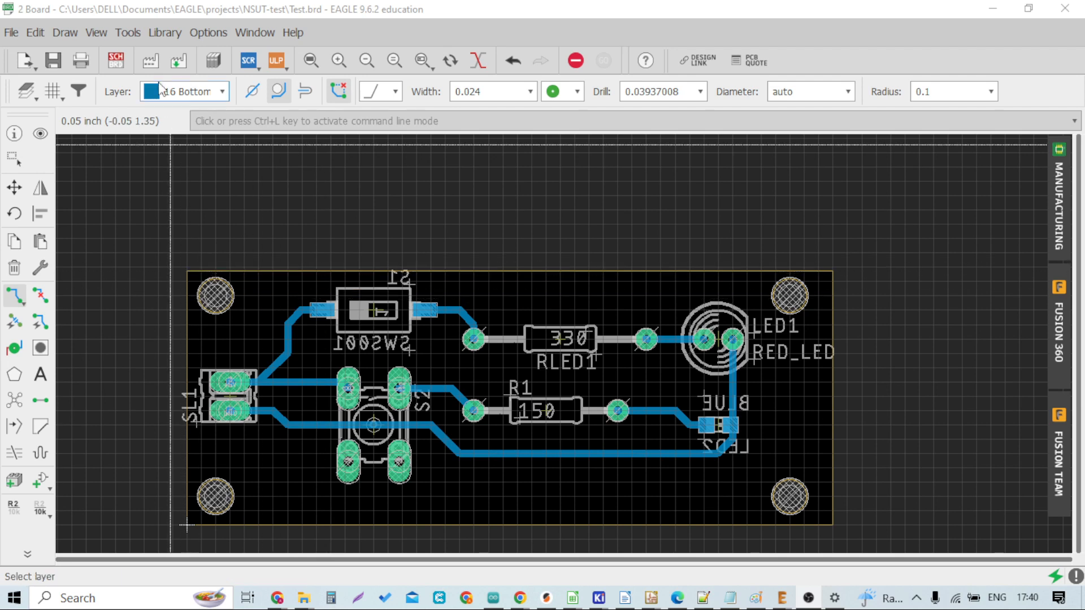
Step: Open the DRC design rules dialog and review its Layers settings
left_click(131, 33)
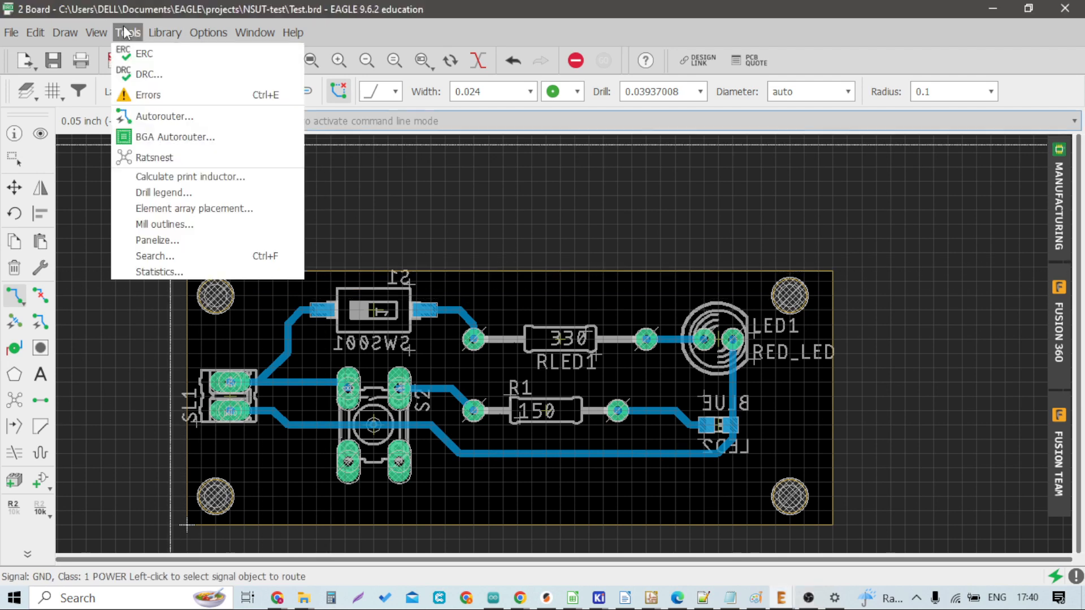
left_click(136, 75)
left_click_drag(189, 13, 267, 33)
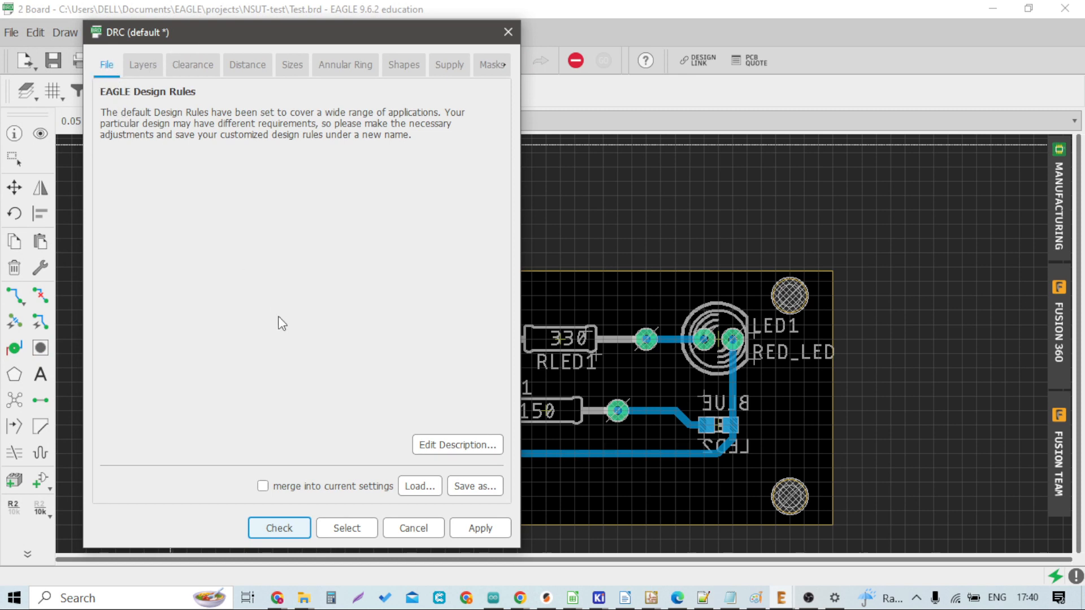
left_click(428, 489)
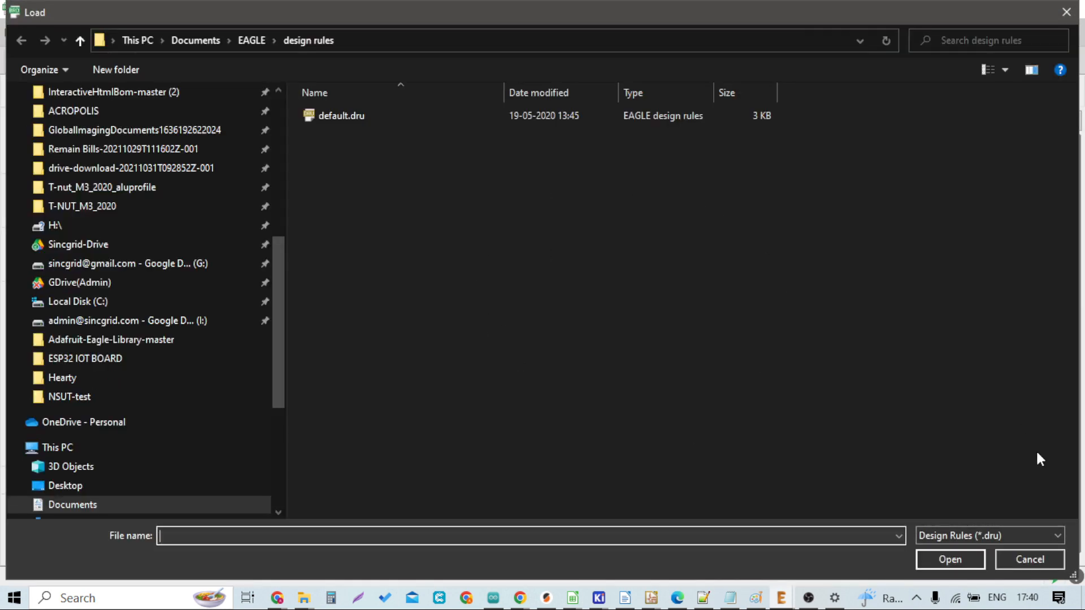
left_click(1056, 565)
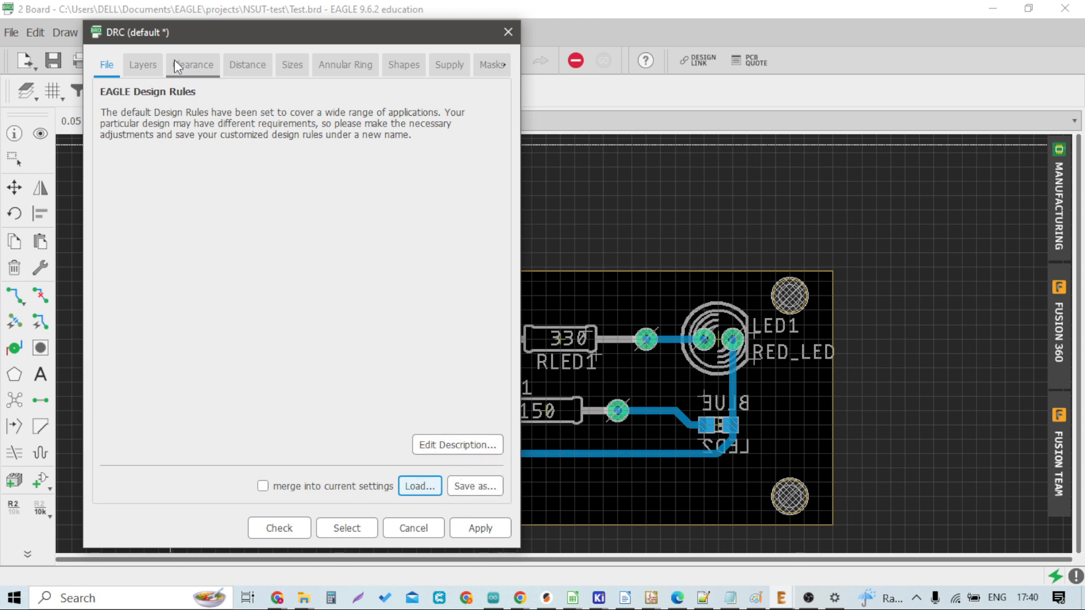
left_click(142, 64)
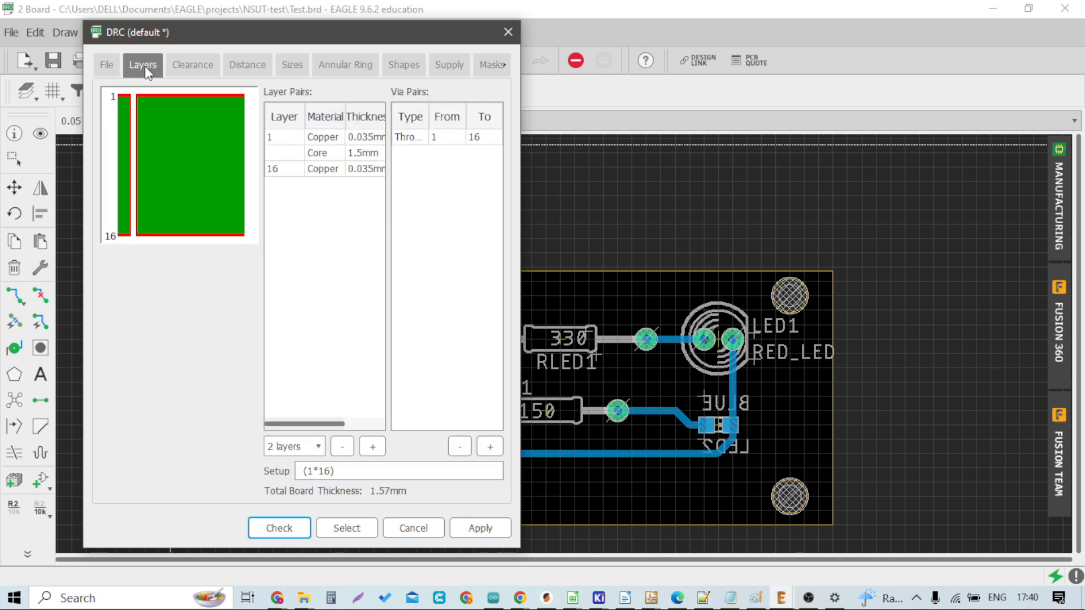
Step: Widen the DRC dialog and review its Clearance settings for wires, pads and vias
left_click_drag(519, 85, 808, 89)
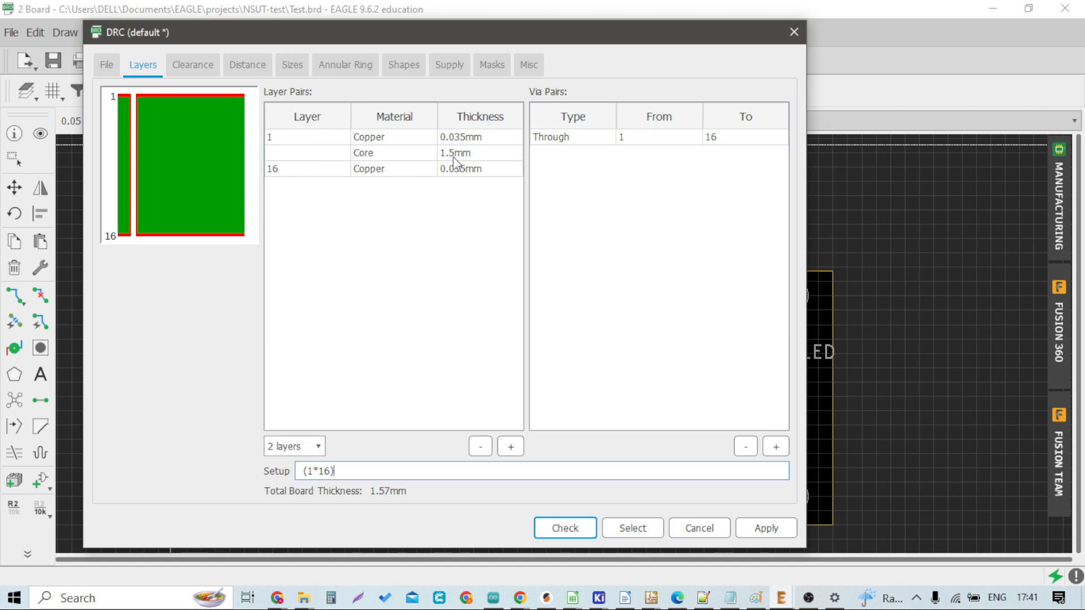
left_click(193, 67)
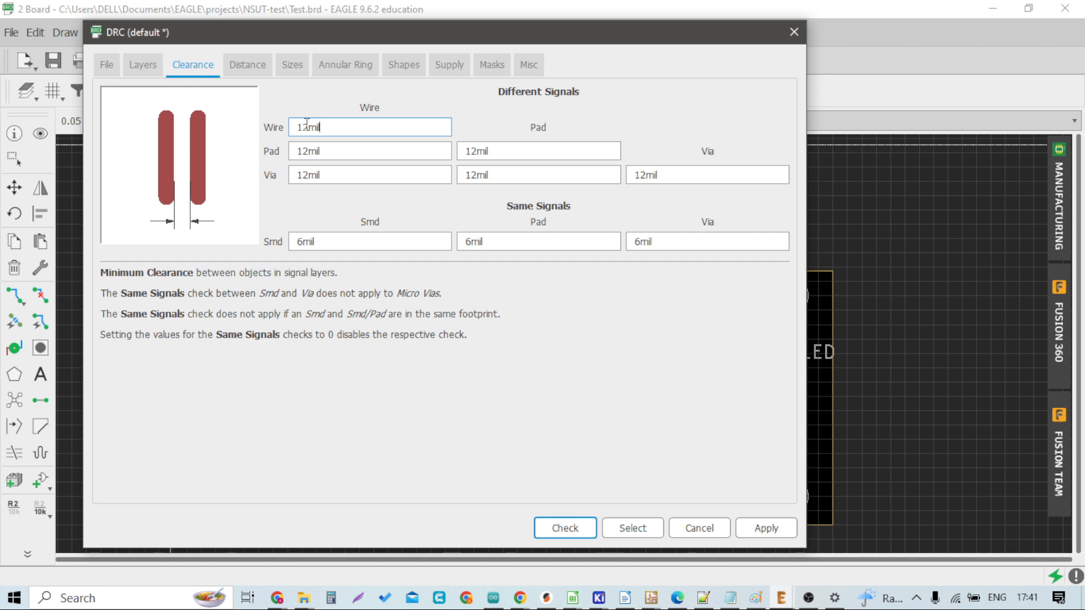
left_click(327, 150)
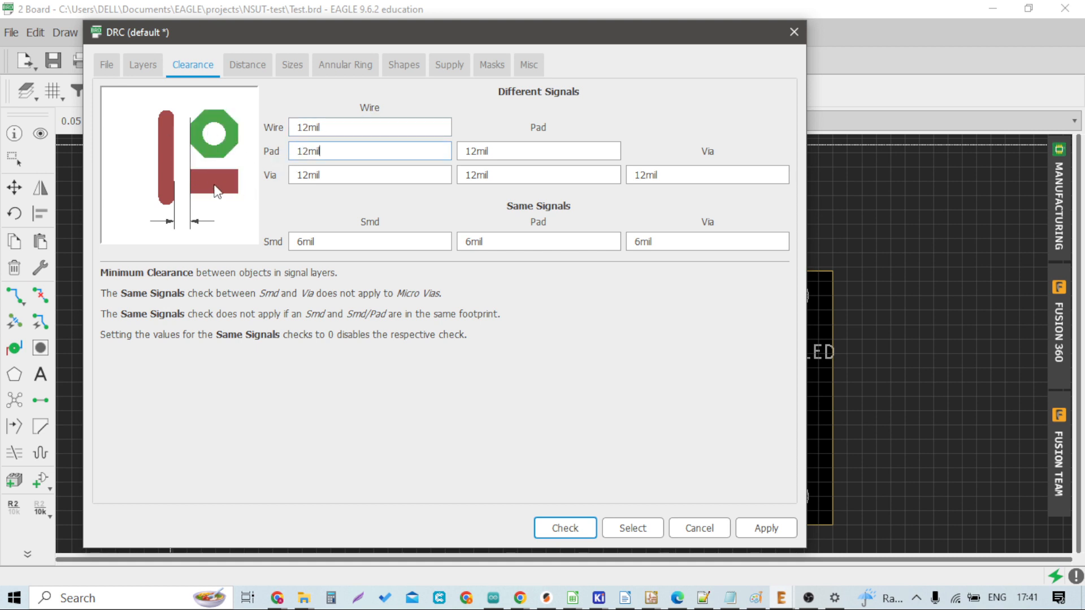
left_click(316, 174)
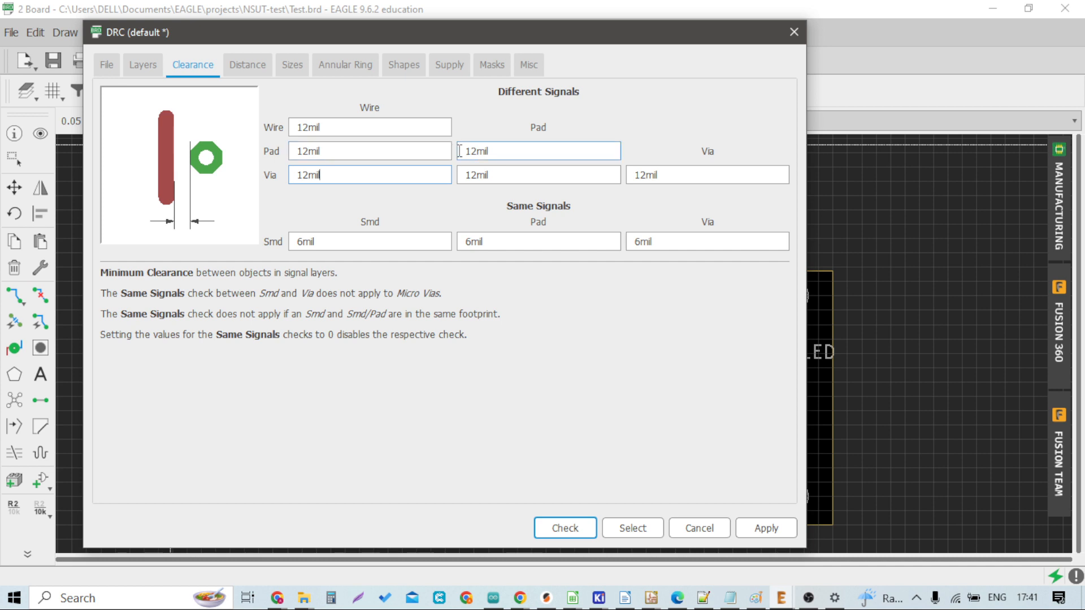
left_click(496, 152)
left_click(495, 175)
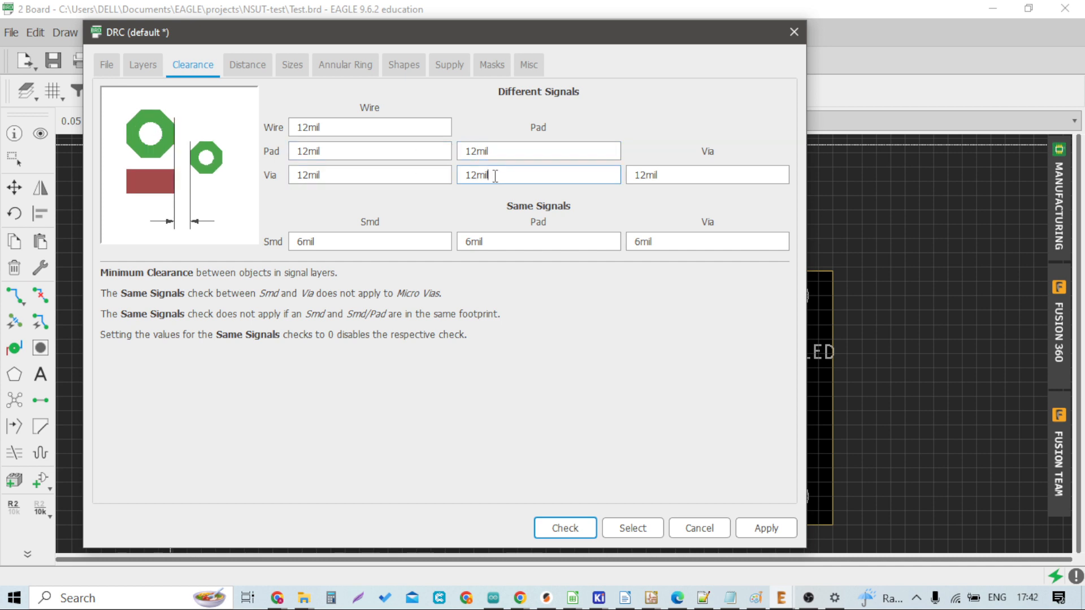
left_click(680, 172)
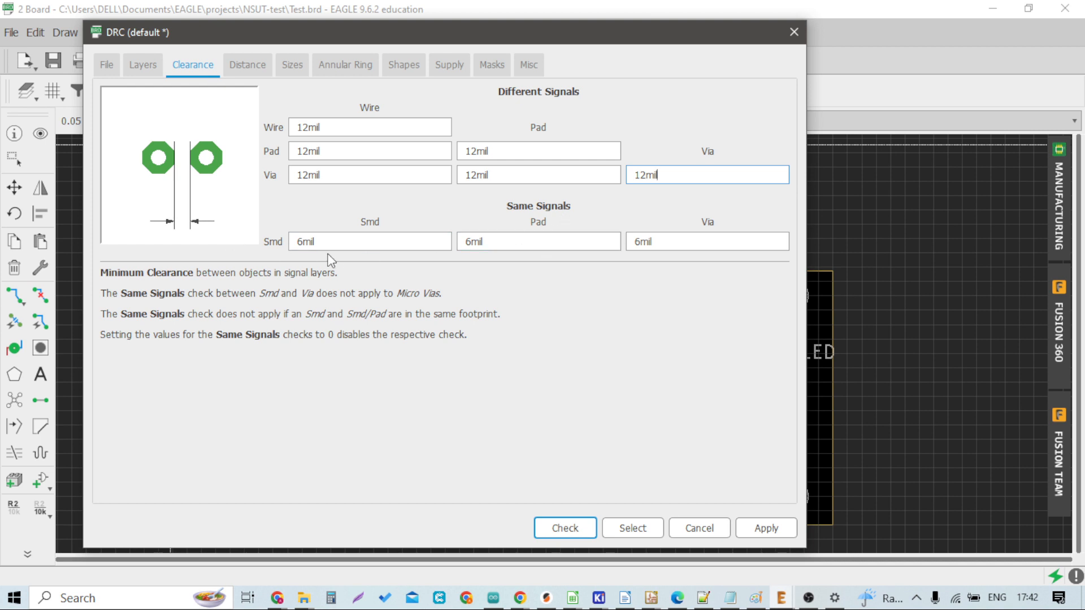
Step: Review the Distance, Sizes, Annular Ring, Shapes, Supply, Masks and Misc design rule settings
left_click(243, 60)
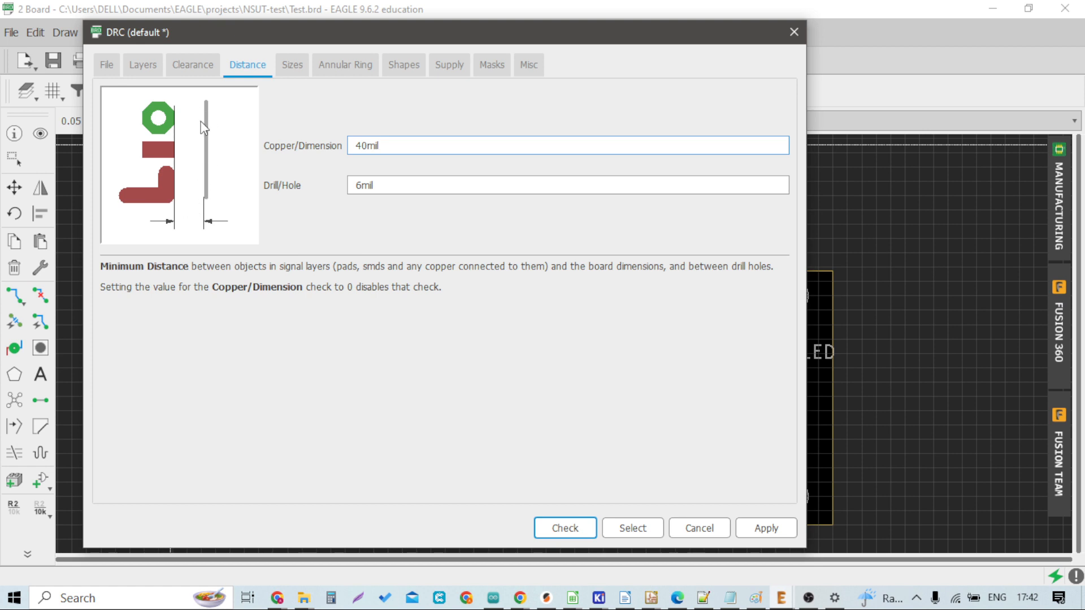
left_click(380, 185)
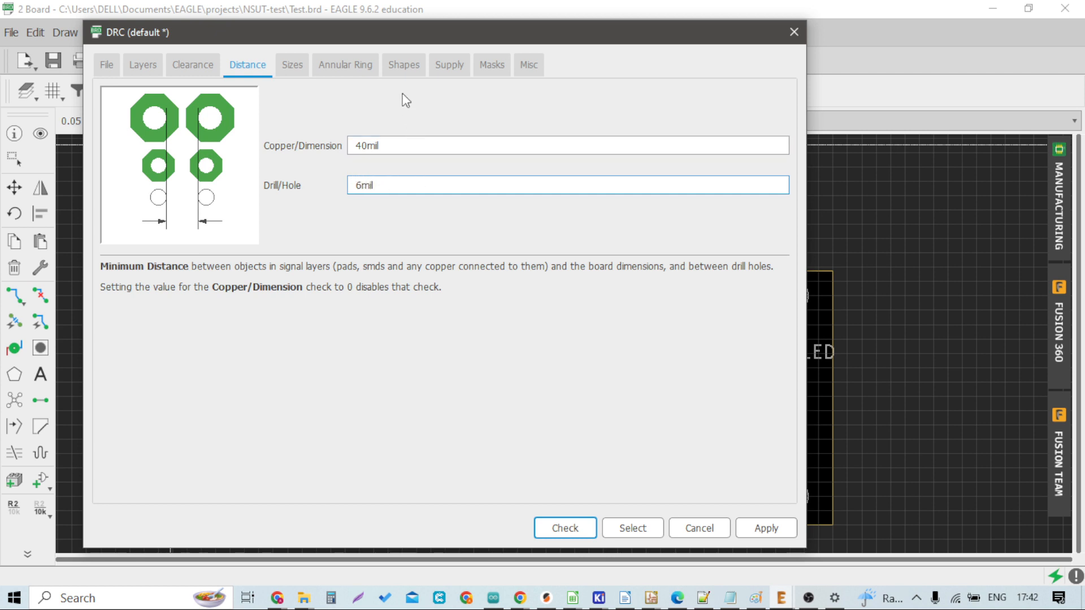
left_click(292, 66)
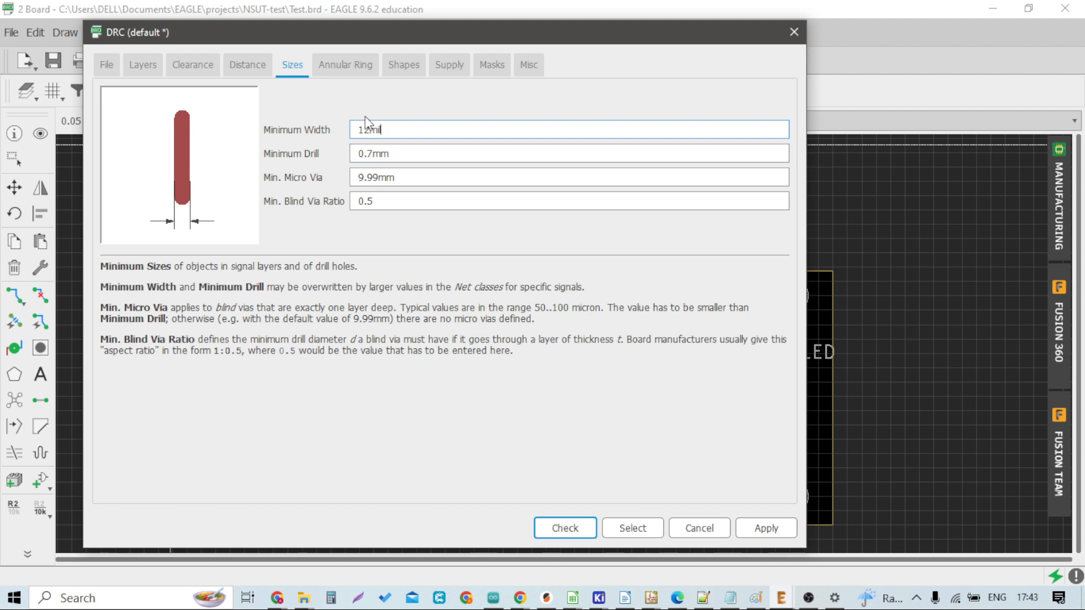
left_click(353, 66)
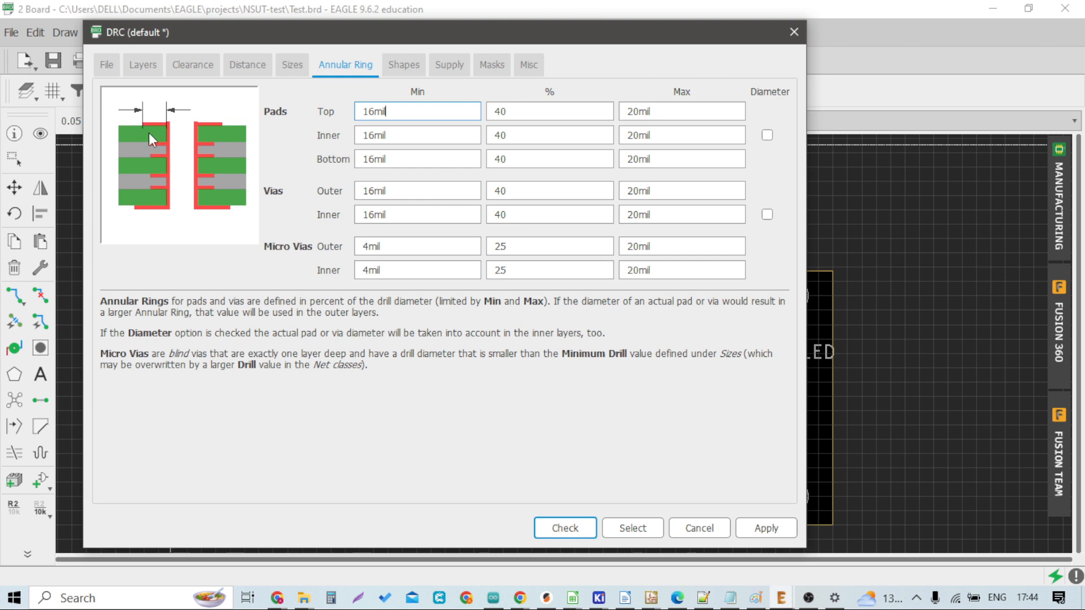
left_click(513, 113)
left_click(399, 62)
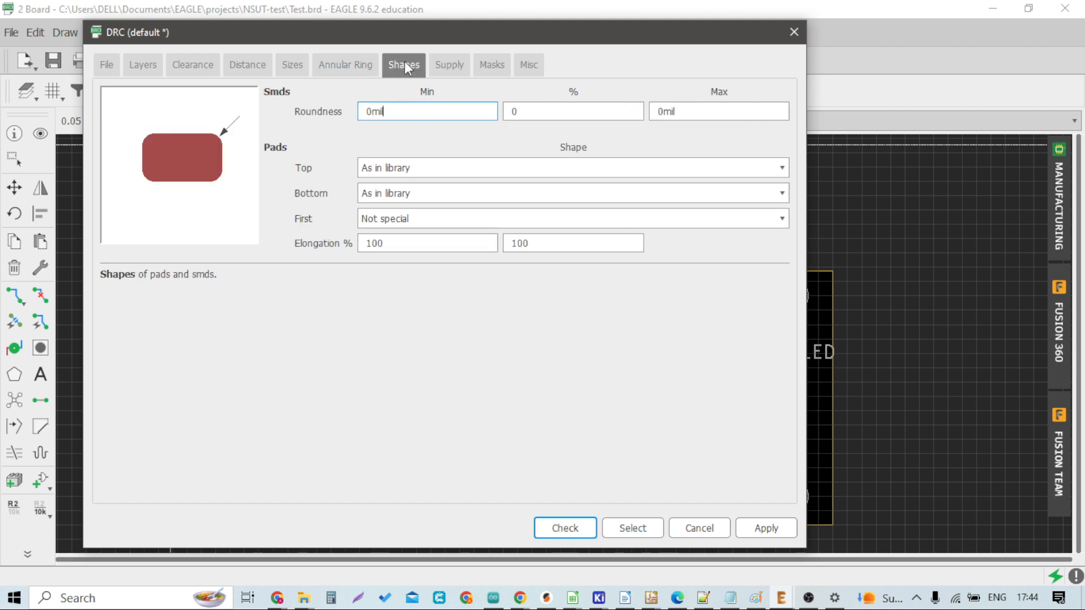
left_click(439, 62)
left_click(484, 65)
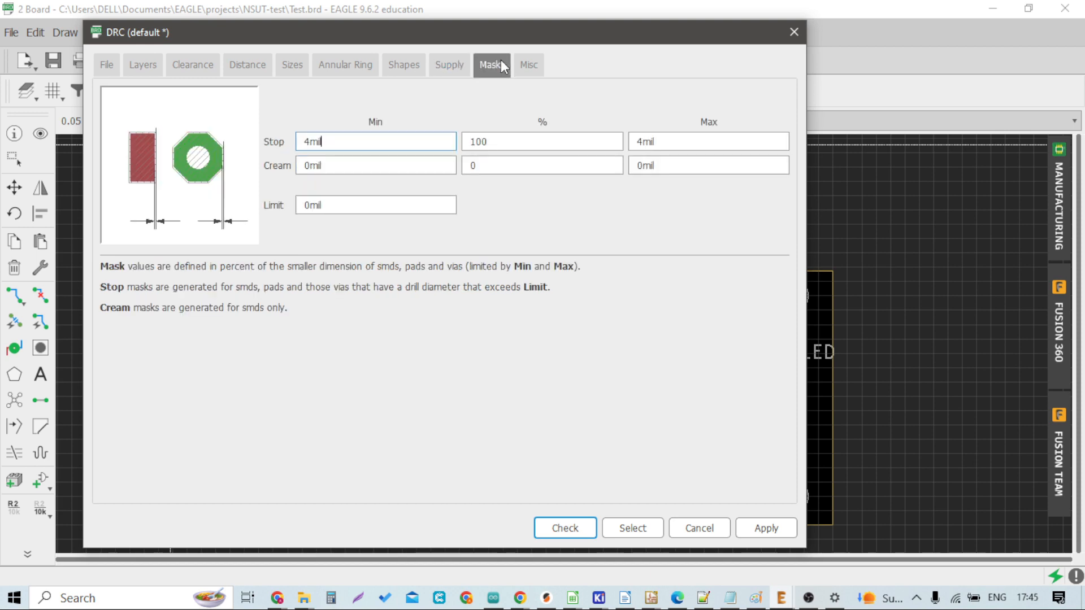
left_click(531, 65)
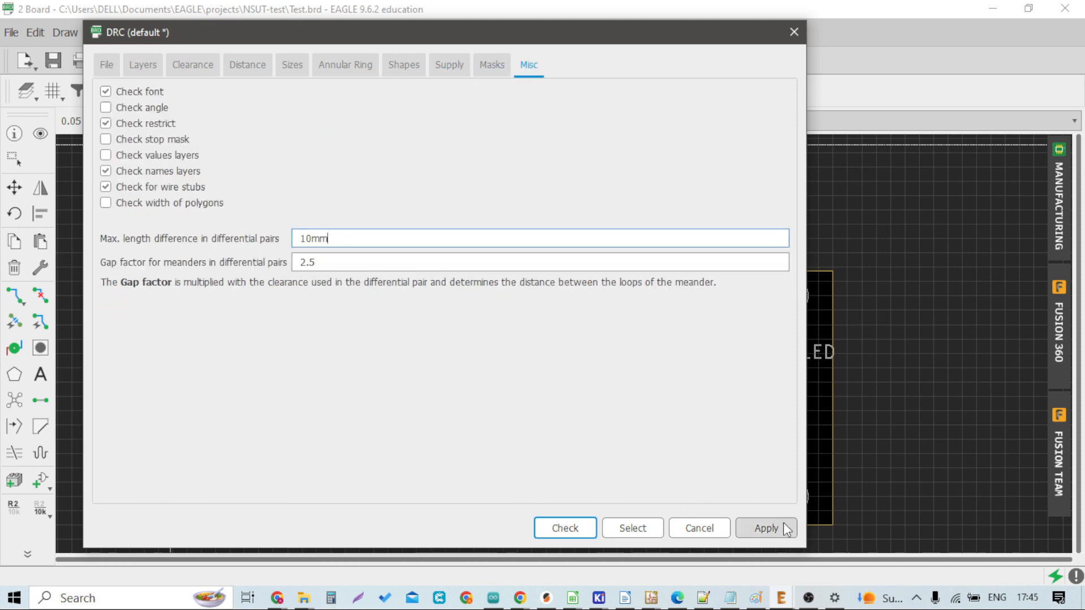
Step: Run the design rule check on the board and inspect the result
left_click(577, 531)
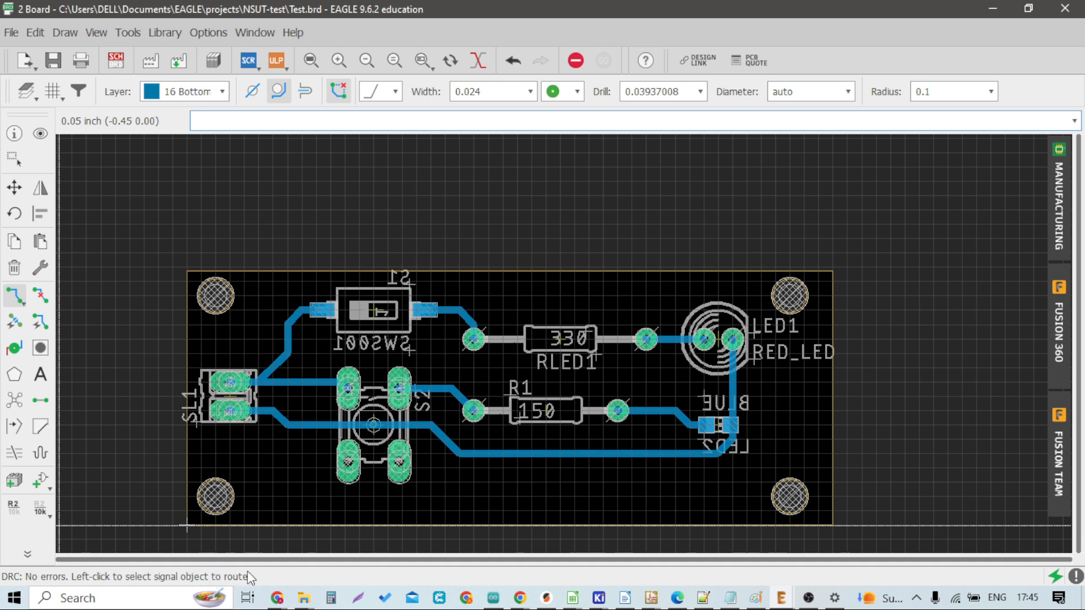
scroll(617, 310, "down", 1)
scroll(660, 316, "up", 3)
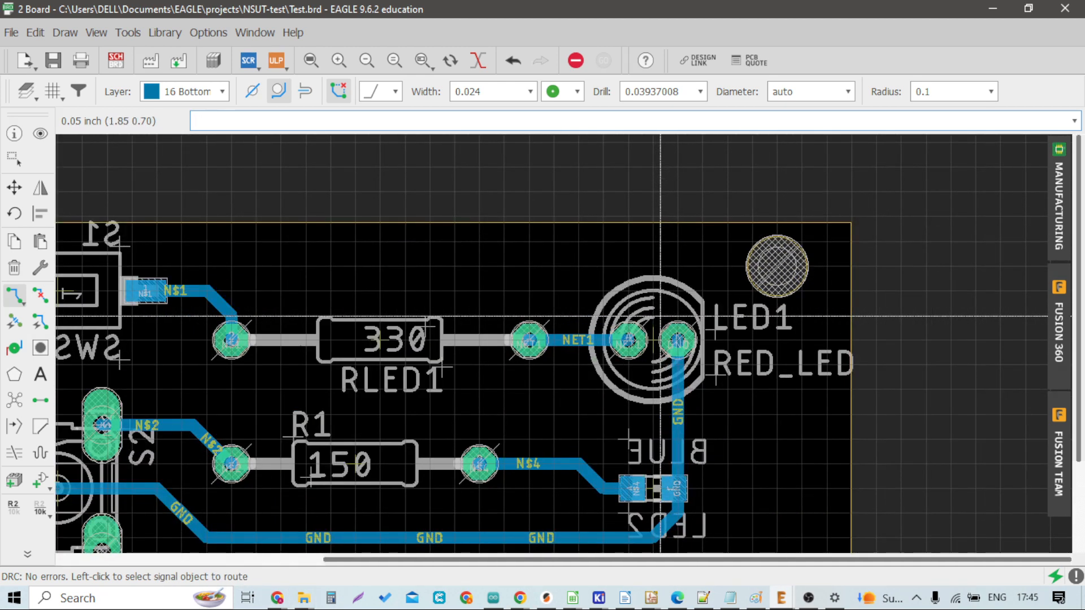
scroll(660, 316, "down", 3)
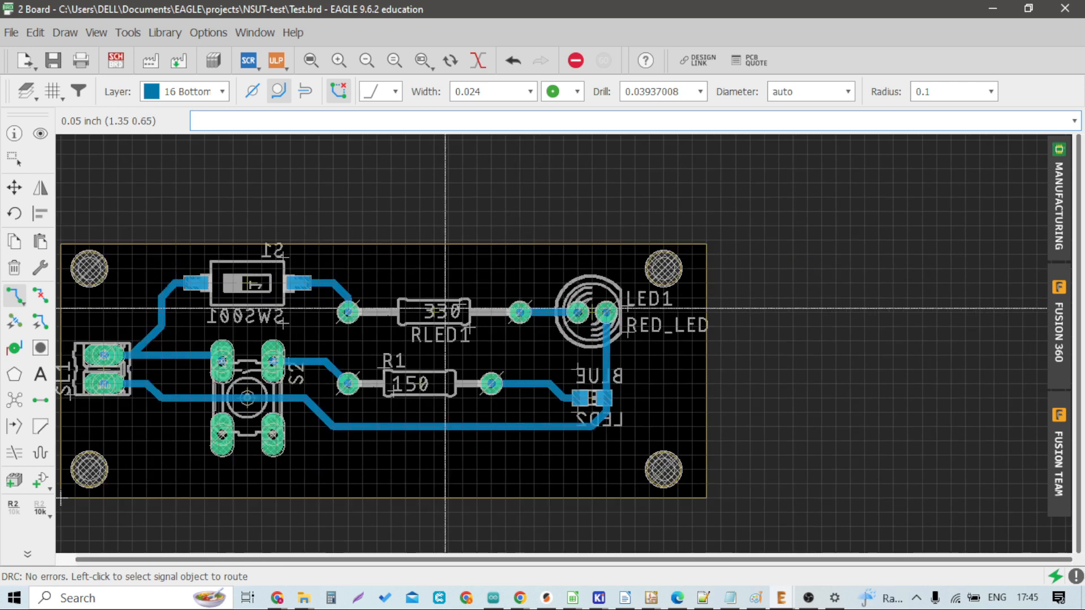
Step: Rip up the NET1 trace between the RLED1 resistor and LED1
left_click(40, 295)
scroll(565, 313, "up", 5)
left_click(553, 312)
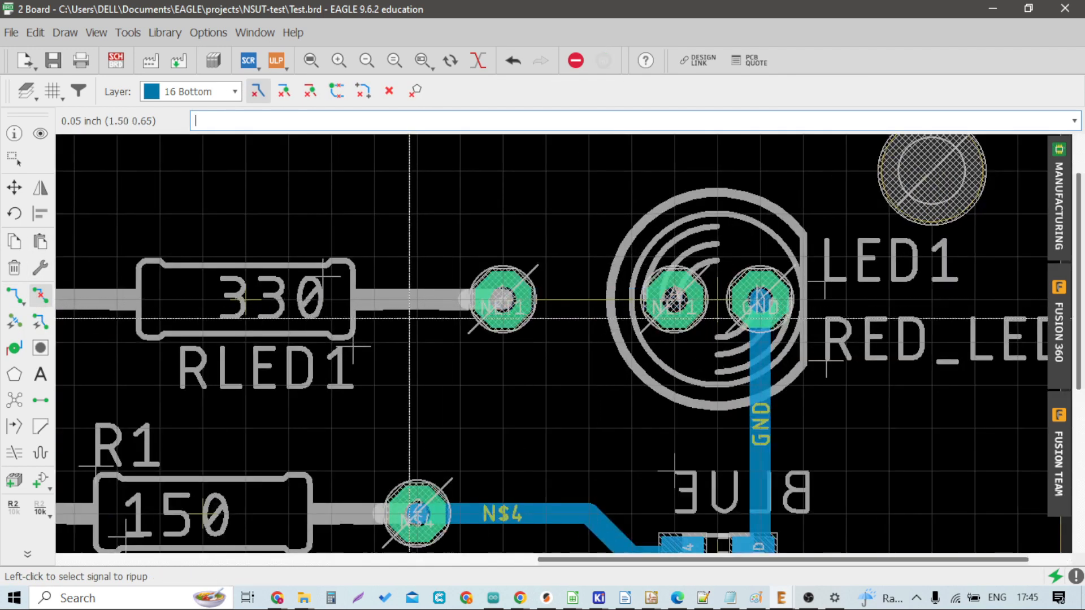
Step: Run the design rule check again and select the reported airwire error
scroll(554, 299, "down", 2)
left_click(128, 33)
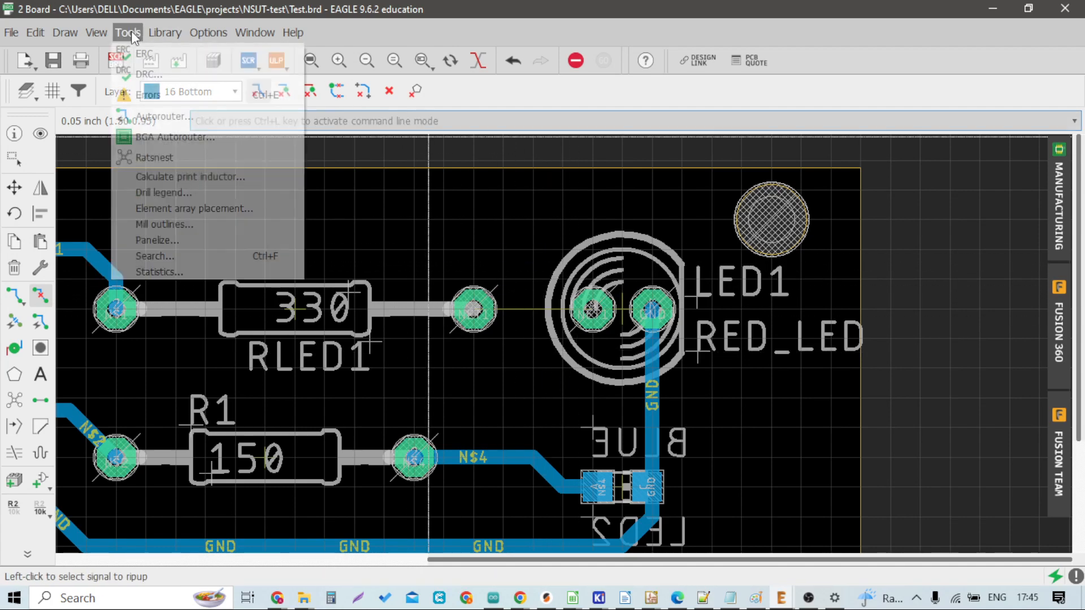
left_click(140, 77)
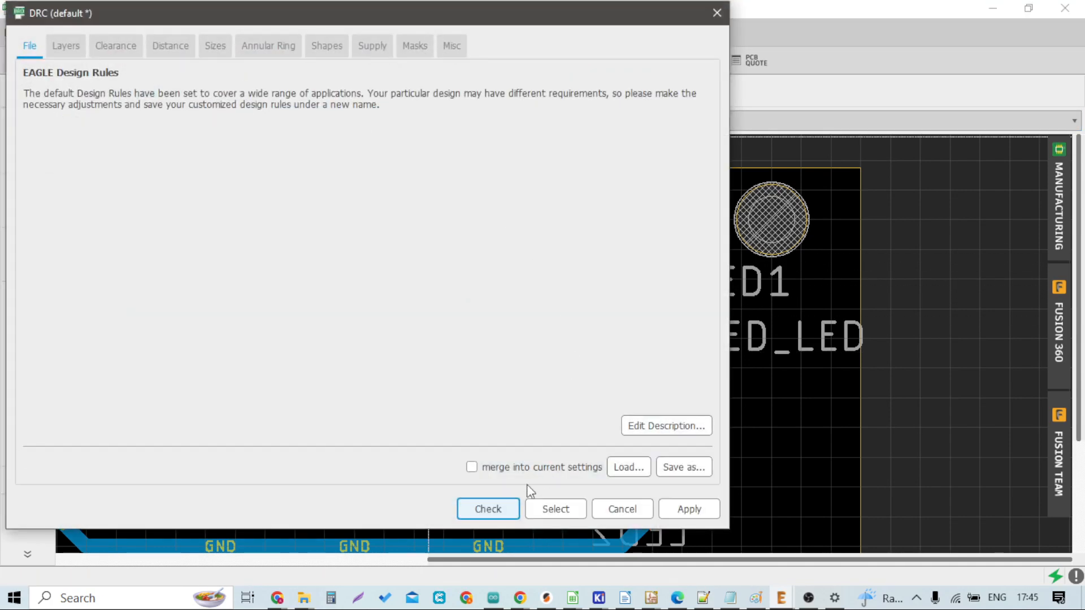
left_click(488, 509)
left_click(822, 311)
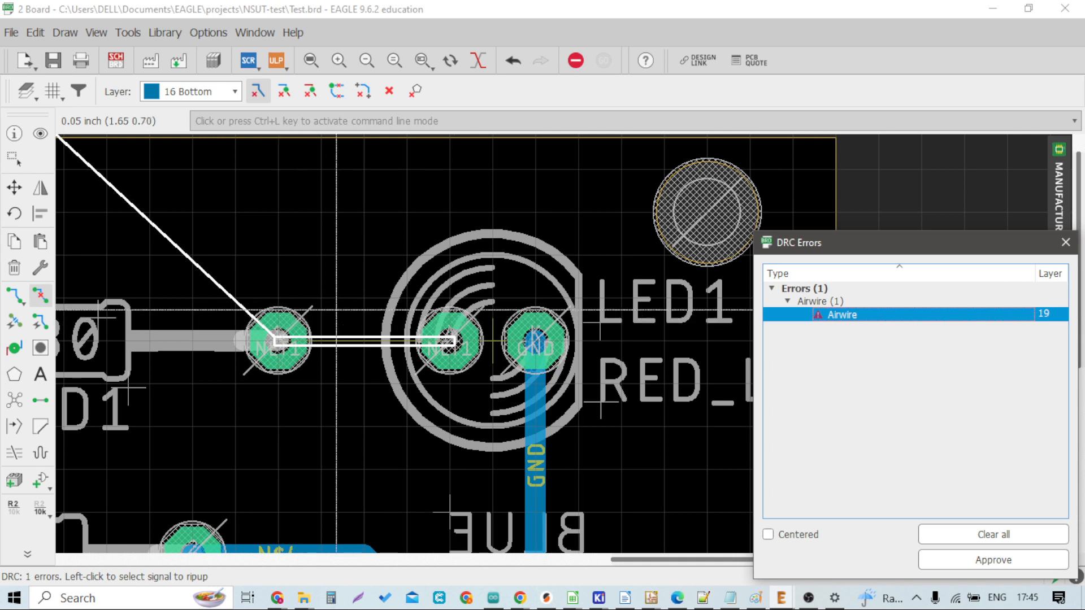
Step: Reroute the NET1 trace from the RLED1 pad to the LED1 pad
scroll(296, 349, "down", 6)
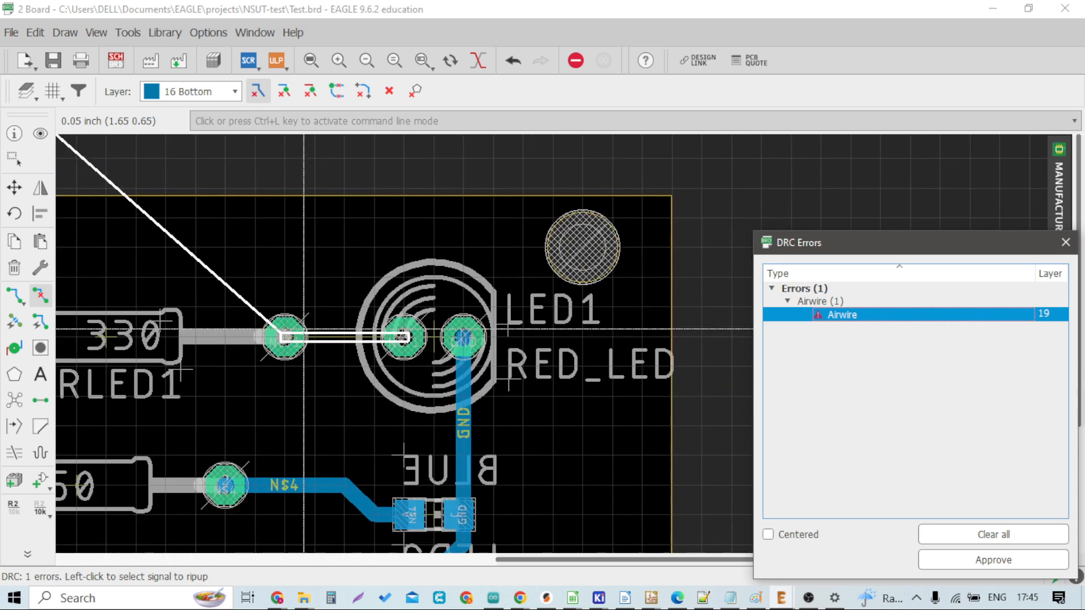
left_click(14, 295)
scroll(350, 336, "up", 3)
left_click(351, 332)
left_click(436, 328)
Step: Clear the DRC error list and close the errors window
left_click(957, 527)
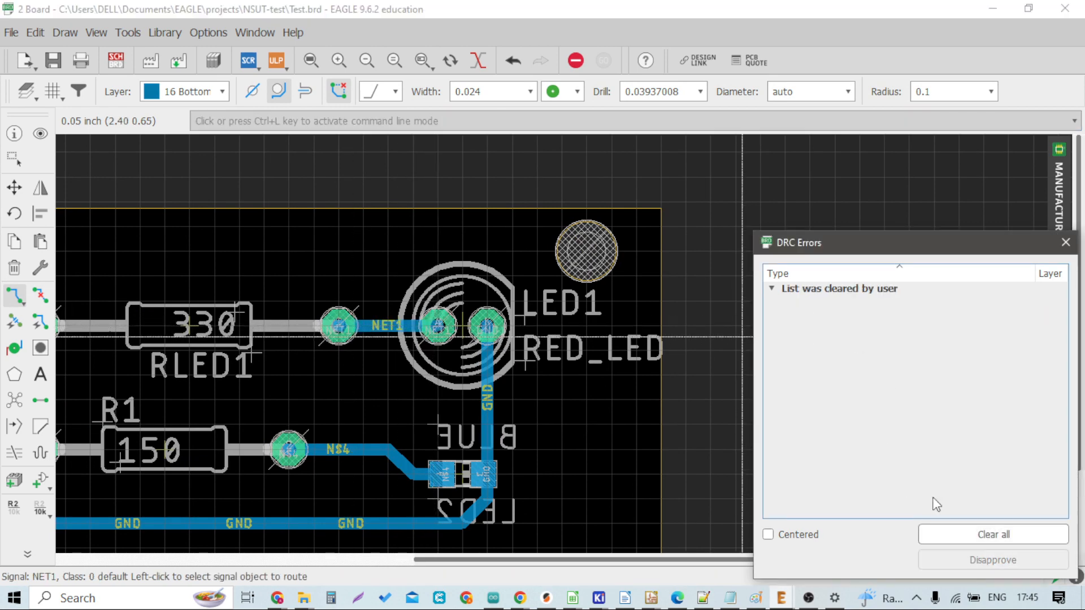
scroll(521, 334, "down", 3)
left_click(1065, 243)
scroll(412, 352, "down", 2)
scroll(295, 353, "up", 4)
scroll(270, 387, "up", 1)
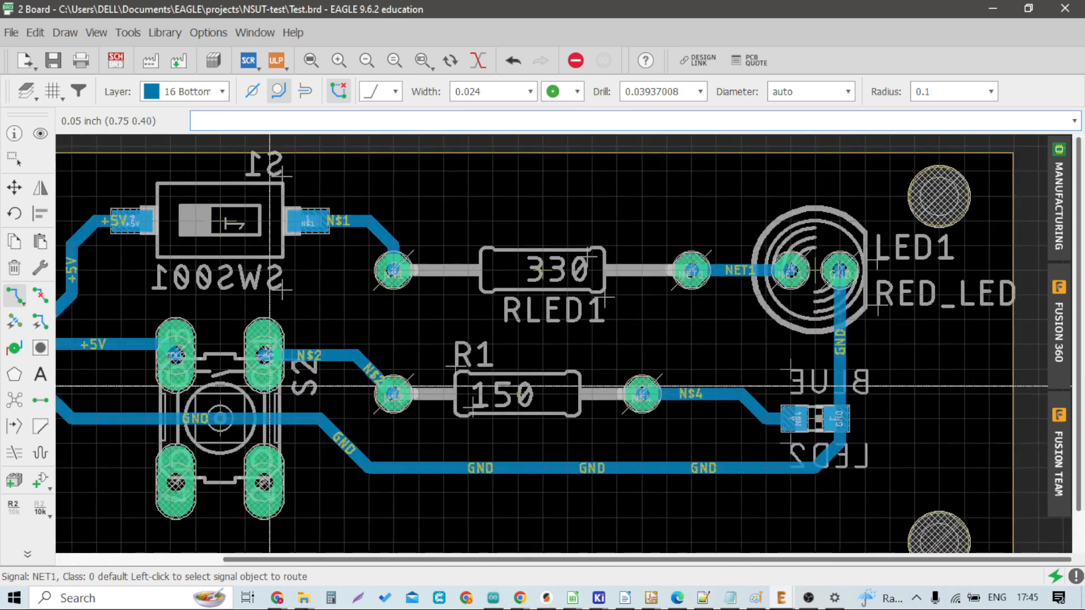
Step: Move resistor R1 up so it overlaps the RLED1 resistor
left_click(14, 187)
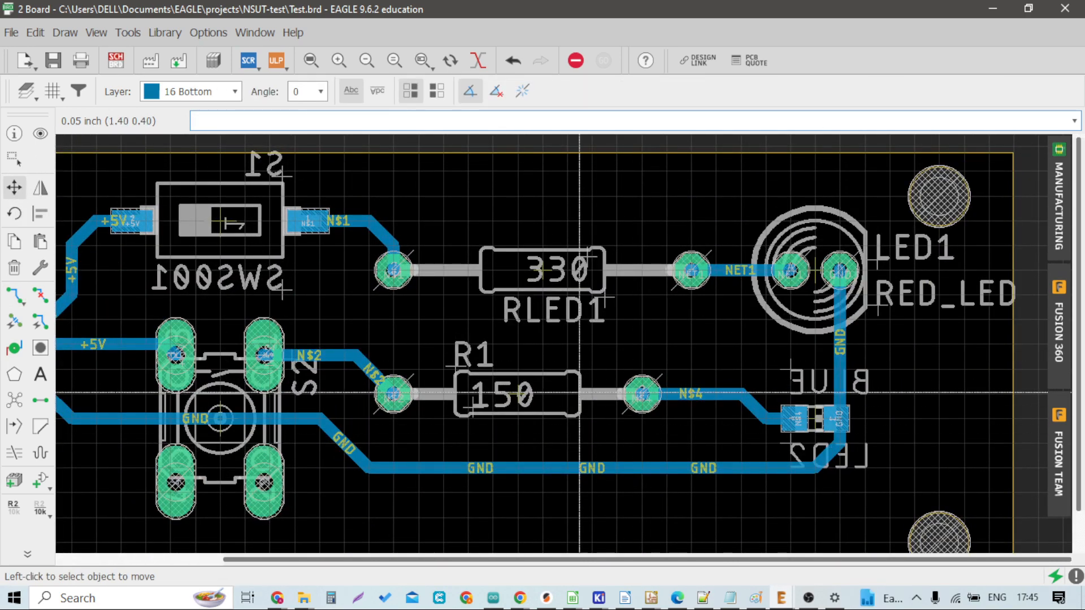
left_click(517, 395)
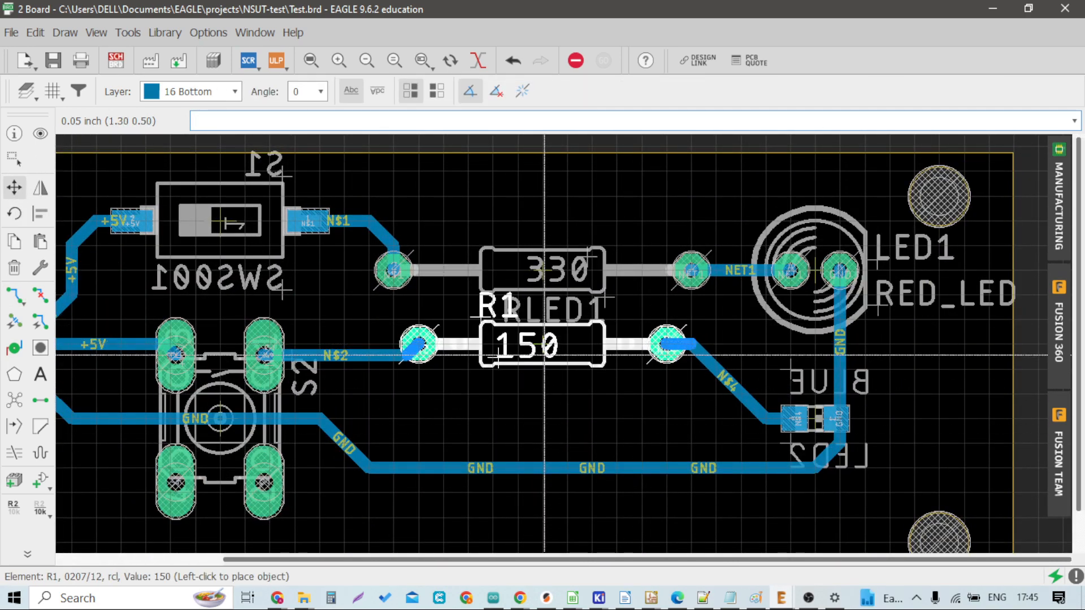
scroll(543, 270, "up", 2)
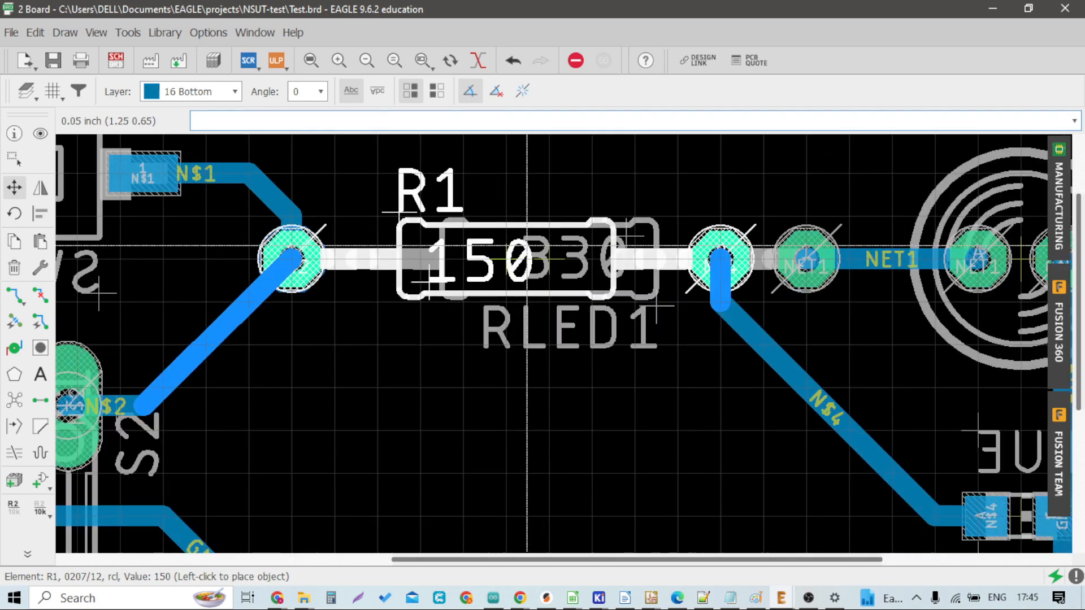
left_click(542, 242)
Step: Run the design rule check again and select a clearance error in the list
scroll(542, 249, "down", 3)
scroll(537, 293, "up", 4)
scroll(421, 316, "down", 2)
left_click(129, 33)
left_click(144, 59)
left_click(508, 512)
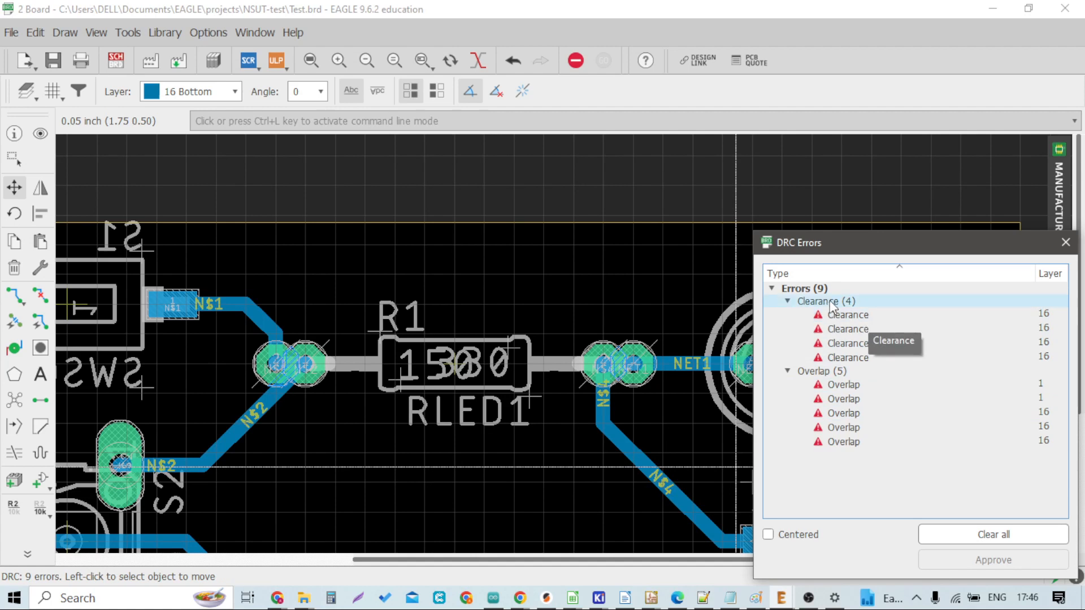
left_click(856, 319)
left_click(854, 329)
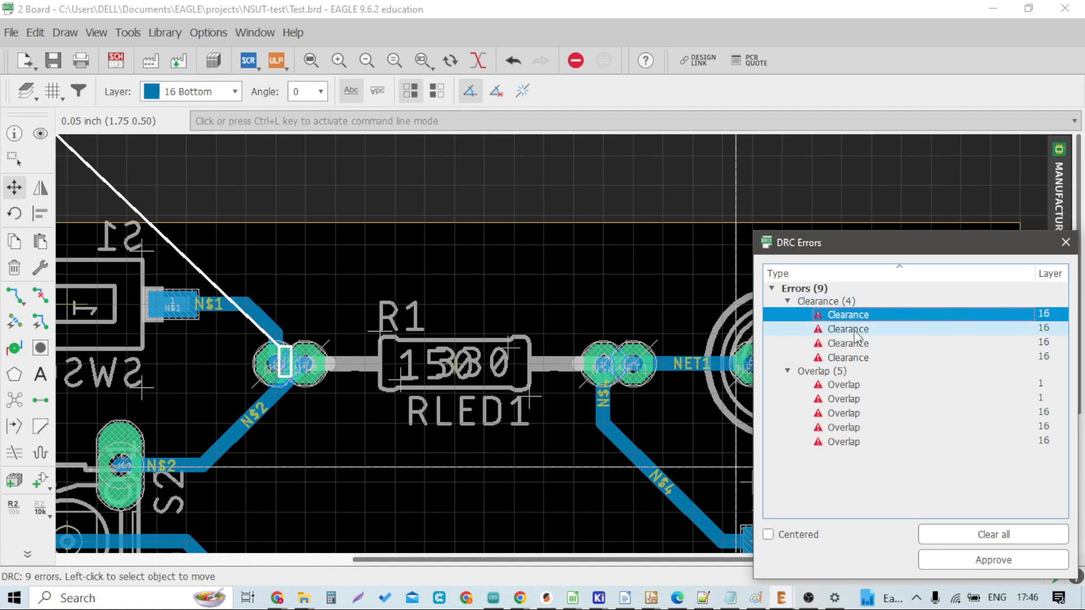
Step: Open the DRC Clearance settings for reference and close the dialog
left_click(128, 34)
left_click(139, 50)
left_click(136, 49)
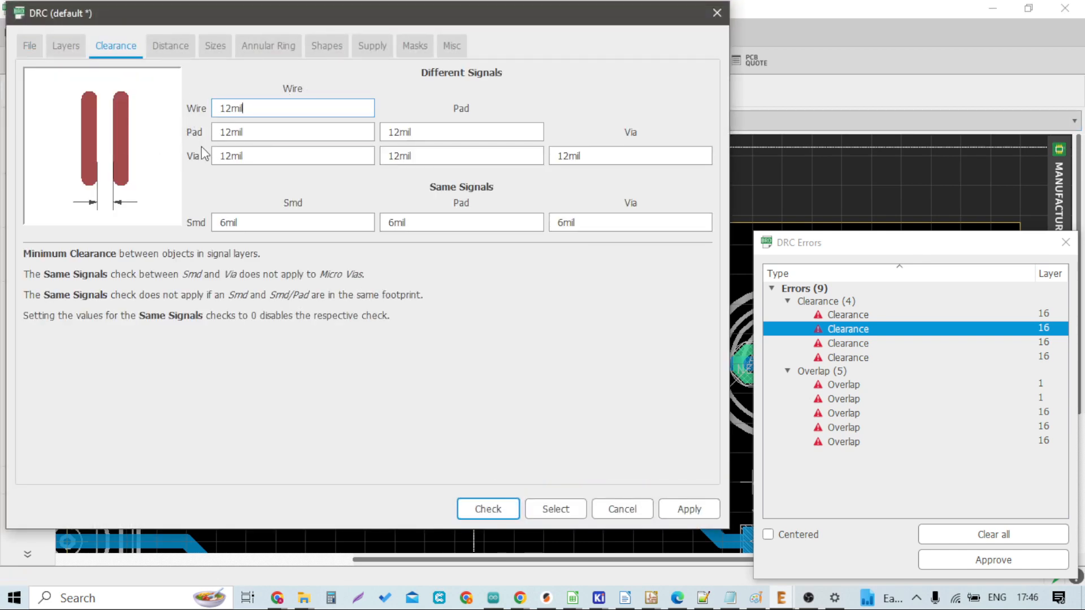
left_click(713, 17)
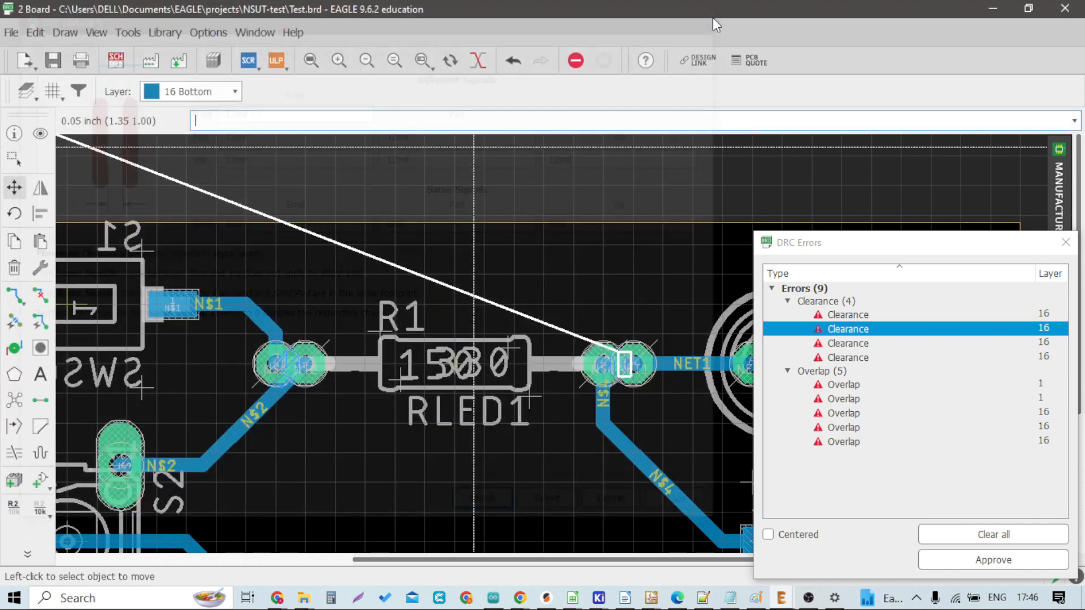
Step: Examine the individual clearance and overlap errors at the overlapping resistor pads
scroll(460, 368, "up", 2)
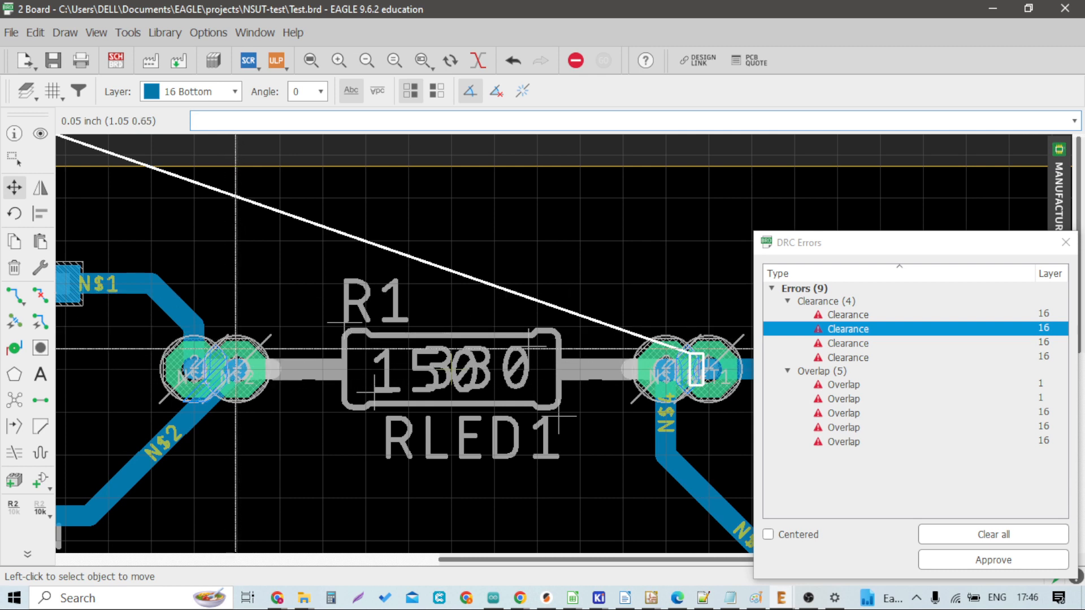
left_click(885, 357)
left_click(873, 343)
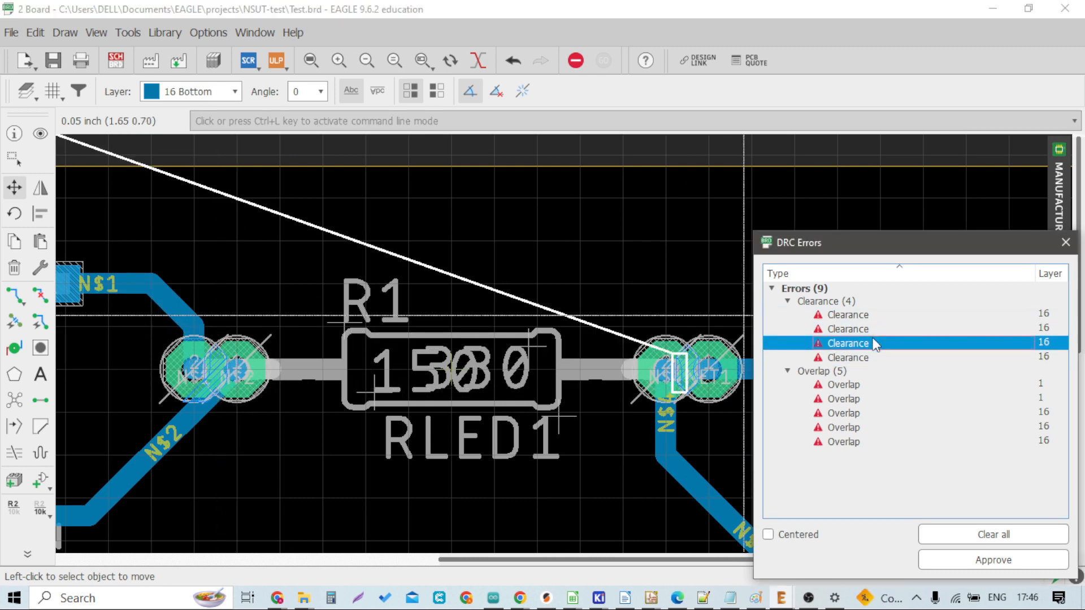
left_click(881, 357)
left_click(870, 385)
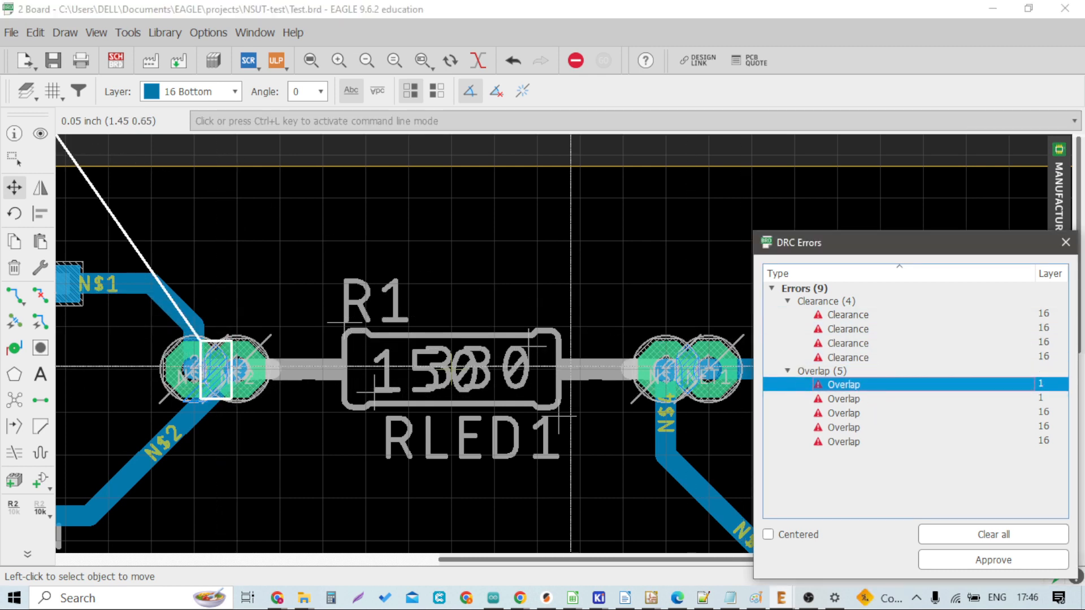
scroll(308, 330, "down", 3)
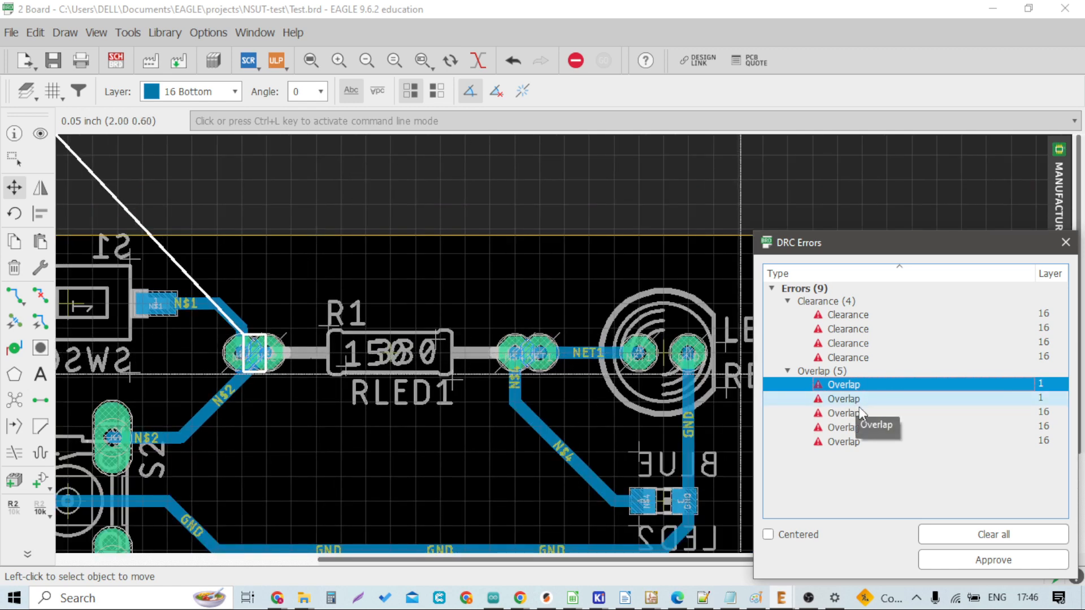
scroll(226, 333, "up", 5)
scroll(226, 333, "up", 2)
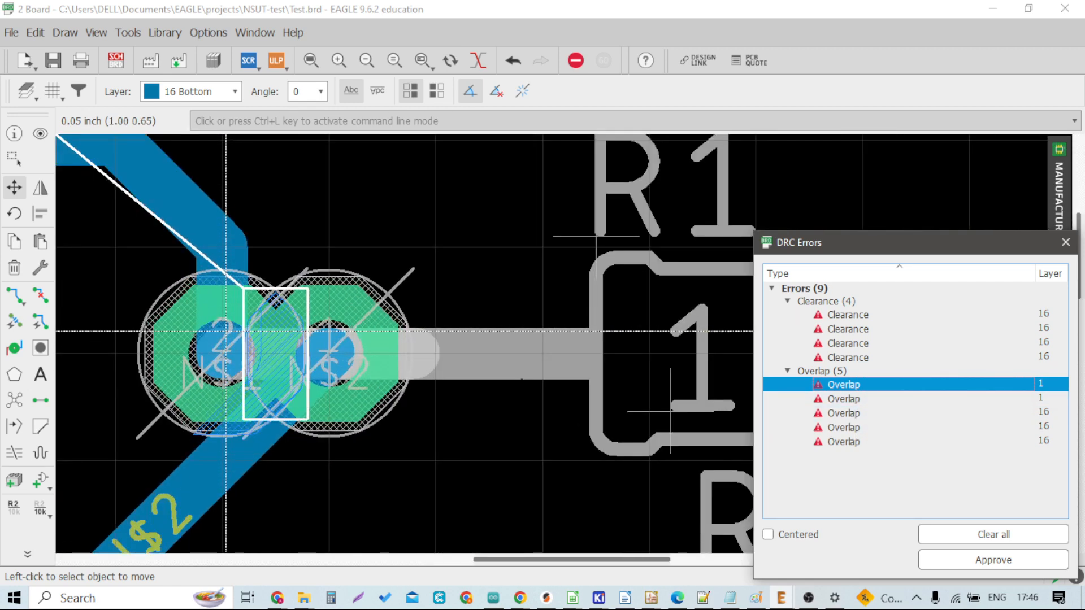
Step: Separate the overlapping resistors, moving R1 back to its own row below RLED1
scroll(226, 331, "down", 1)
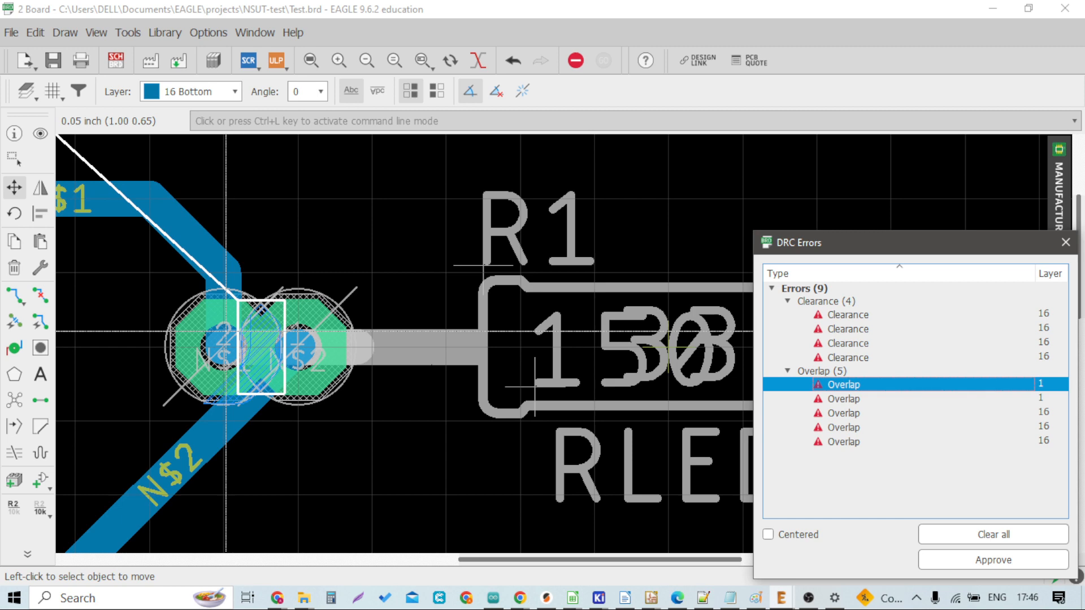
scroll(226, 331, "down", 1)
scroll(226, 331, "down", 2)
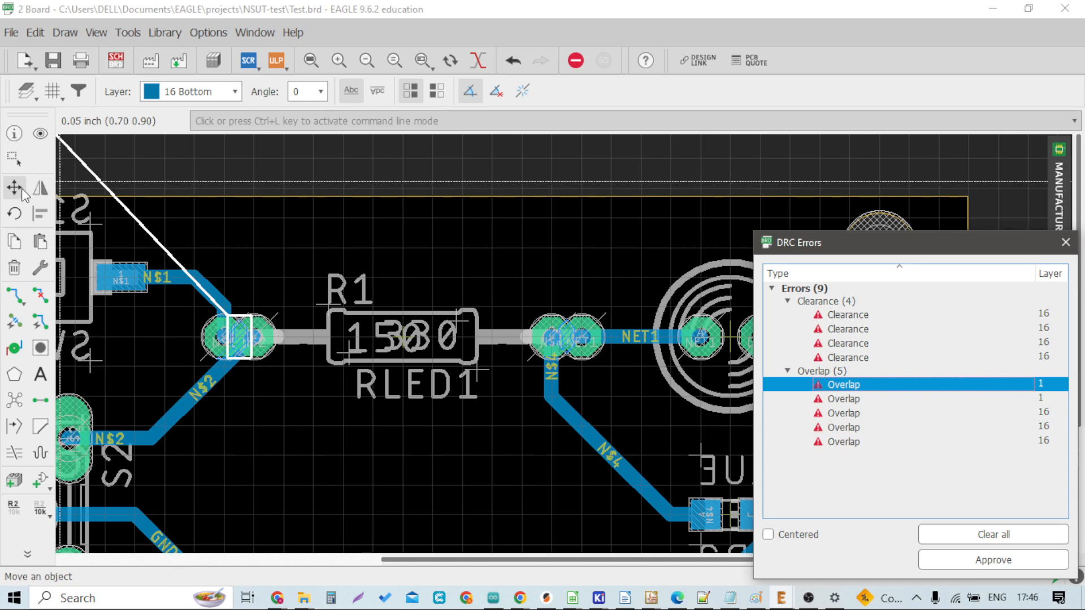
scroll(350, 220, "down", 2)
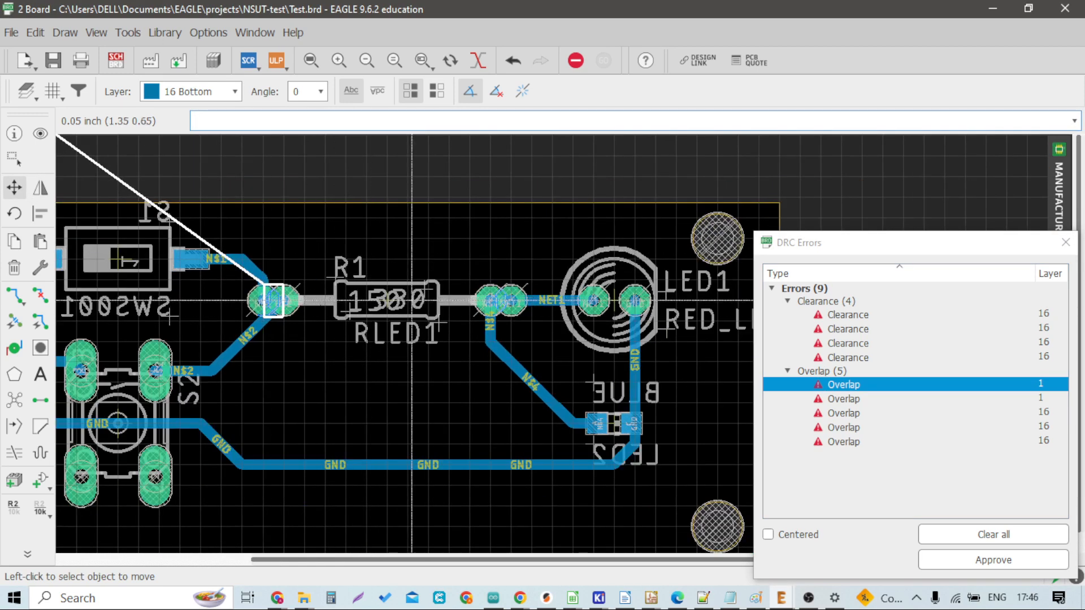
scroll(399, 298, "up", 2)
left_click(368, 334)
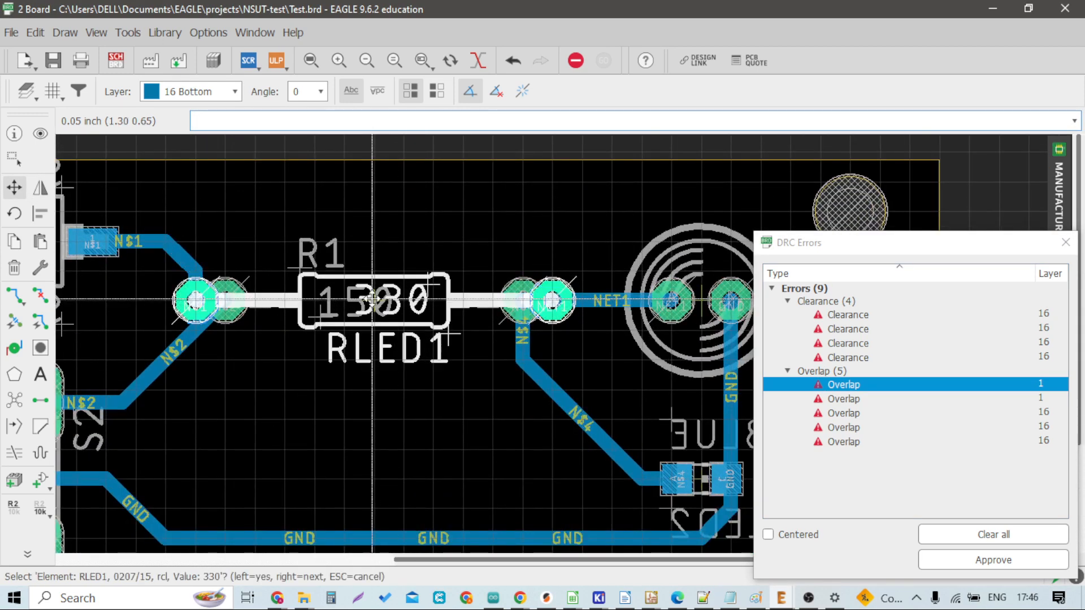
left_click(384, 386)
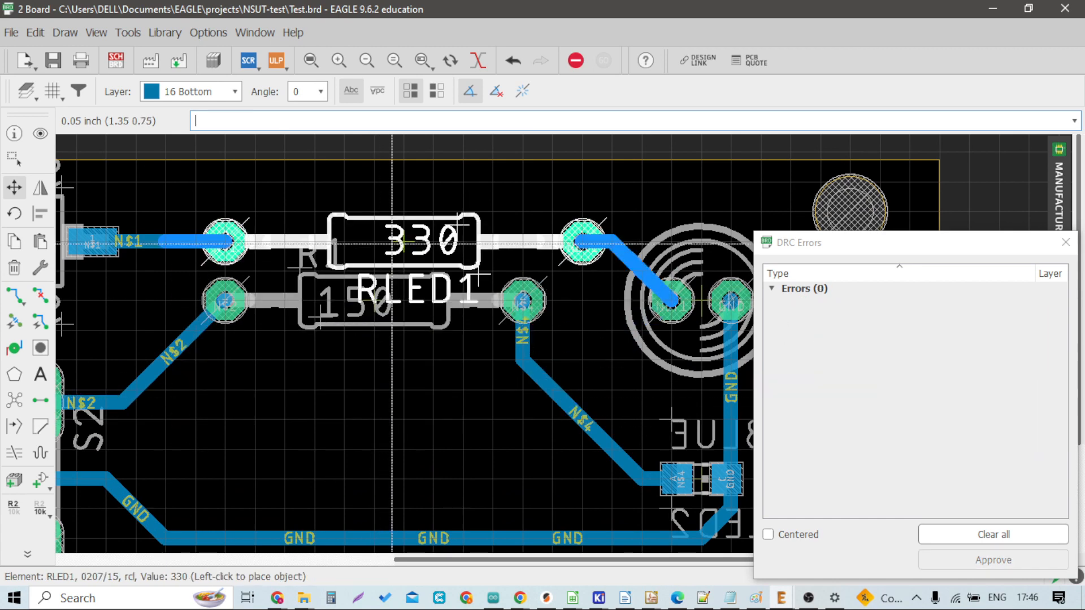
left_click(373, 257)
left_click(374, 257)
right_click(374, 257)
left_click(374, 257)
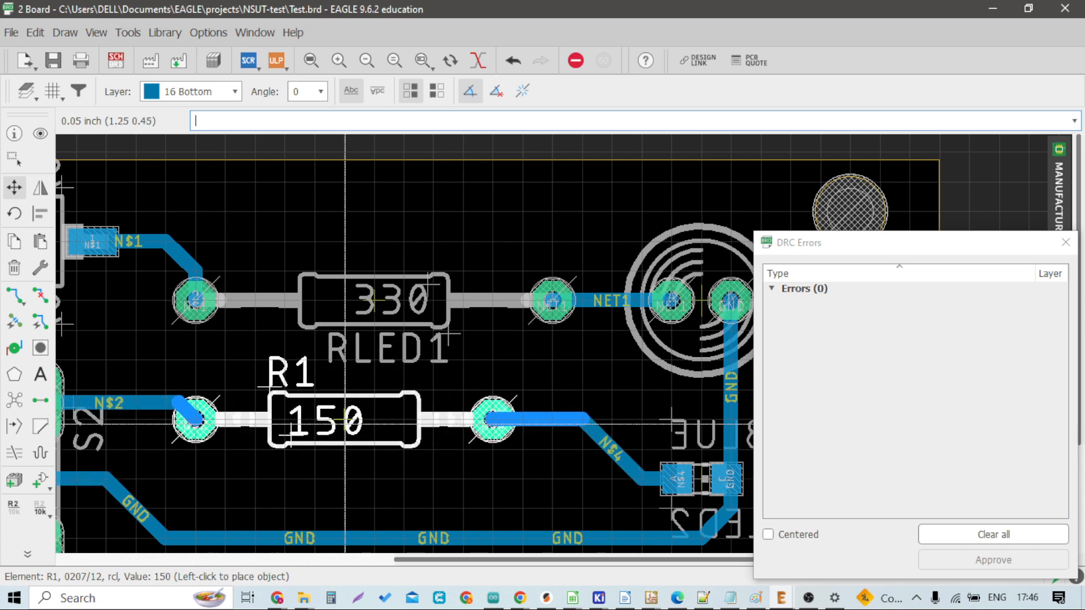
left_click(346, 422)
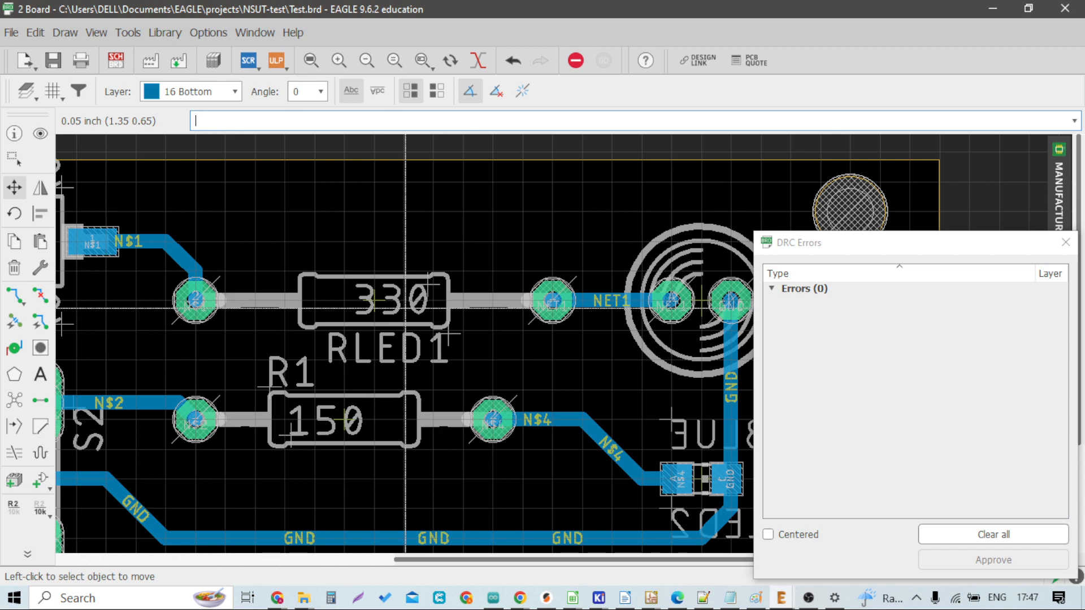
Step: Clear the DRC error list and close the DRC Errors dialog
left_click(979, 540)
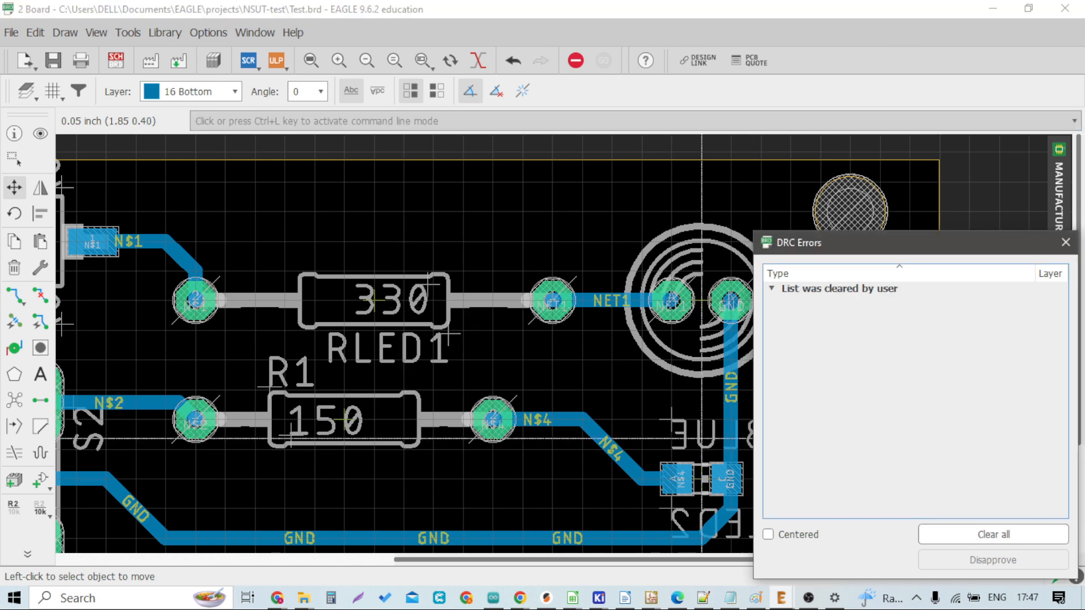
scroll(474, 373, "down", 3)
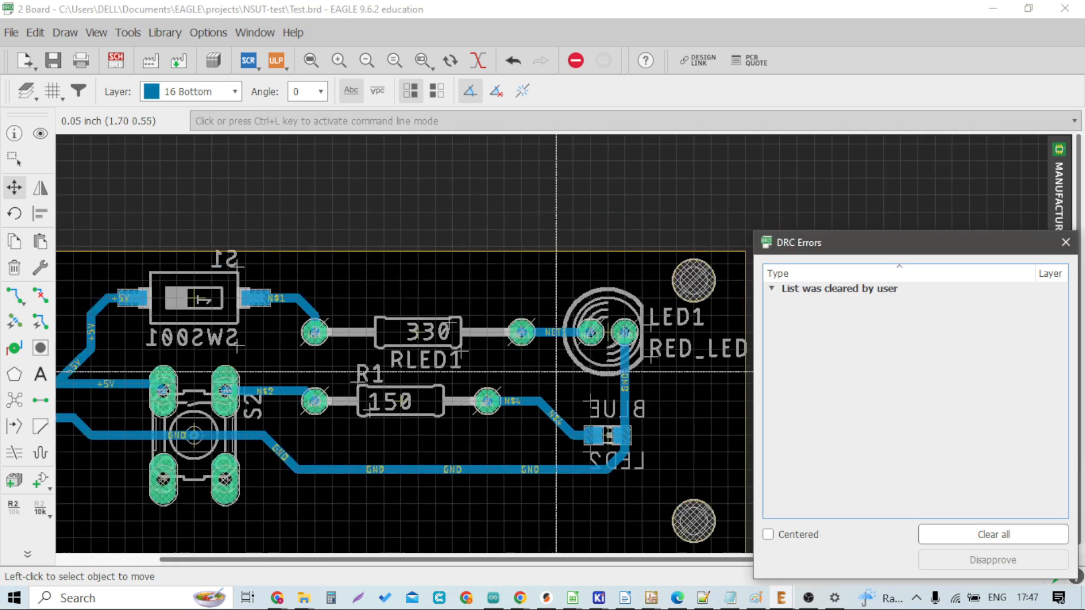
left_click(1061, 243)
Step: Open the manufacturing preview, switch it to the bottom side, and close it
scroll(460, 504, "down", 2)
scroll(332, 452, "up", 2)
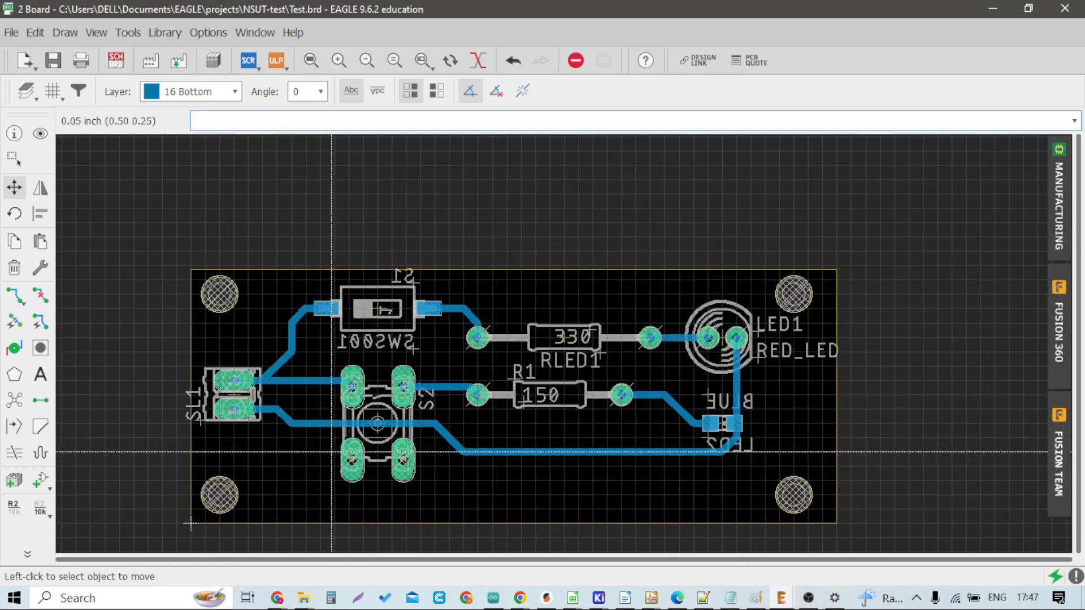
scroll(331, 452, "down", 1)
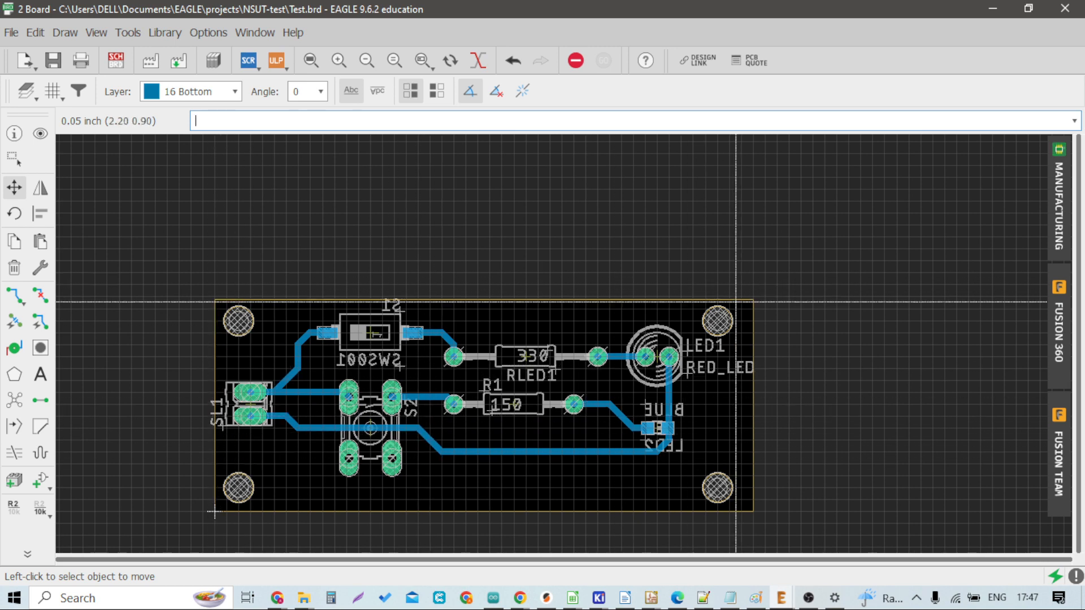
scroll(472, 312, "down", 1)
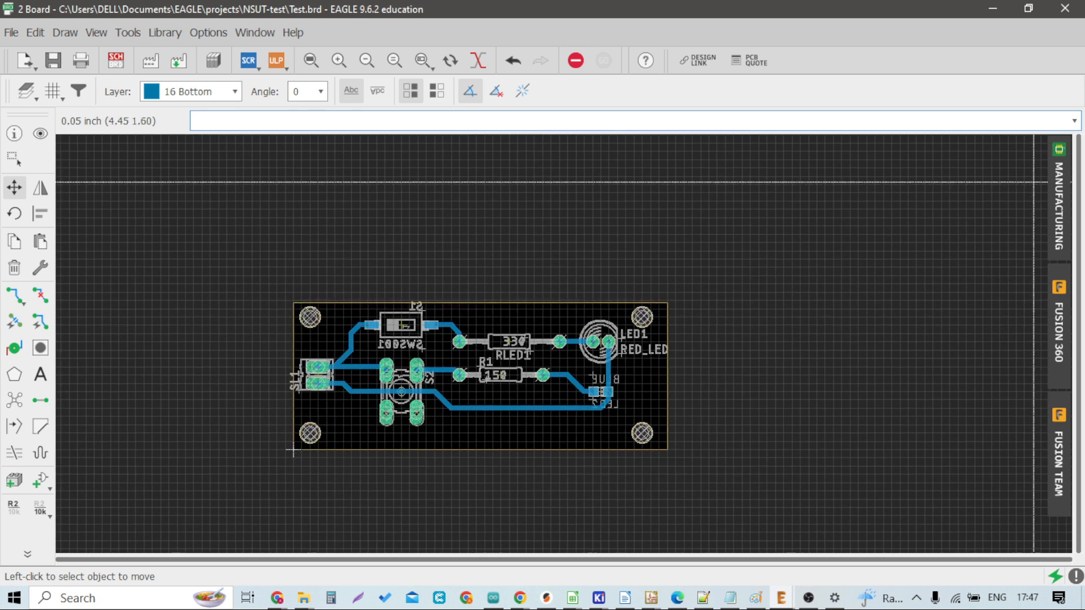
left_click(1060, 203)
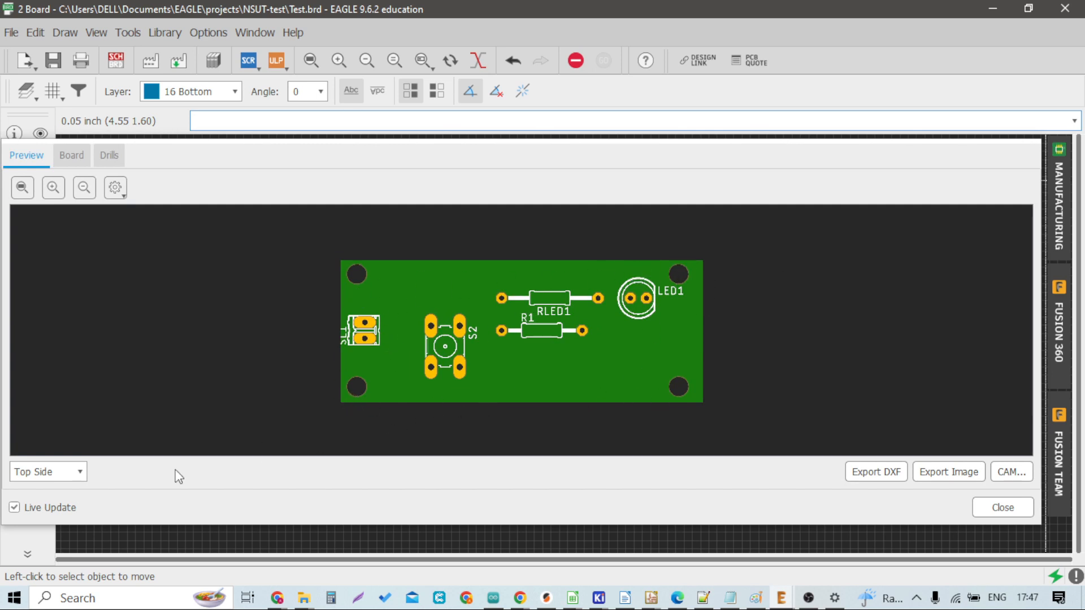
left_click(26, 474)
left_click(31, 499)
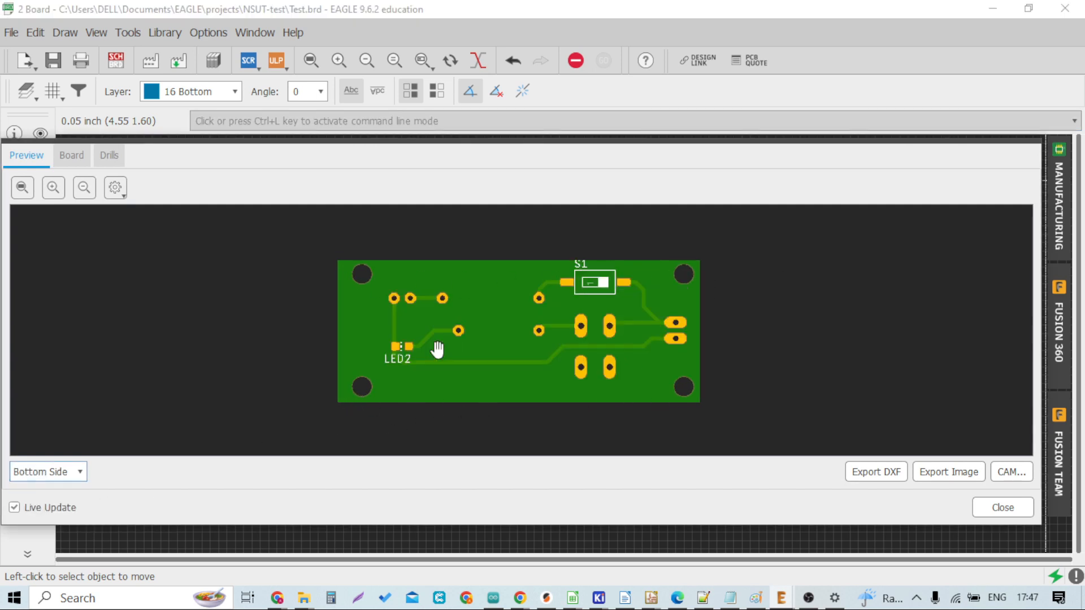
left_click(1003, 507)
Step: Inspect the routed bottom-layer traces around the switch and resistors
scroll(582, 373, "down", 1)
scroll(497, 402, "up", 2)
scroll(444, 389, "up", 2)
scroll(581, 390, "up", 1)
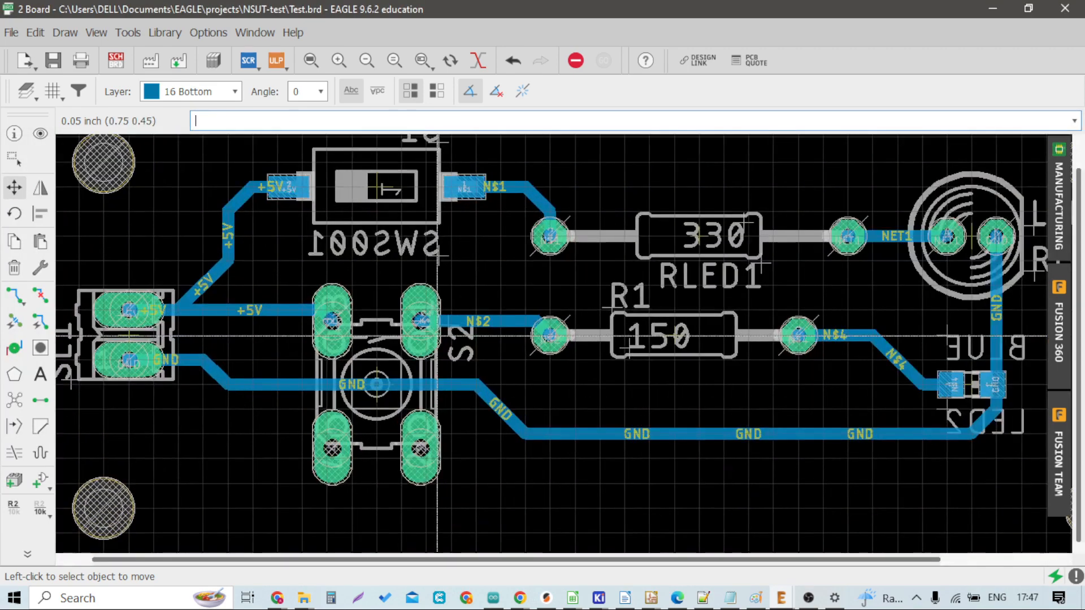
scroll(581, 390, "down", 3)
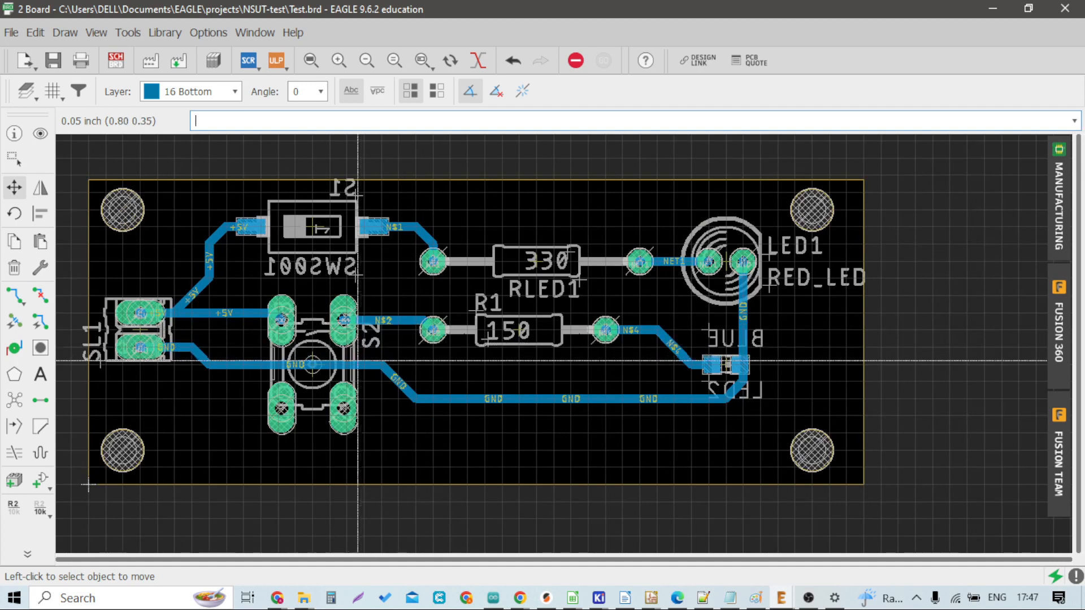
scroll(181, 309, "up", 4)
scroll(182, 308, "up", 1)
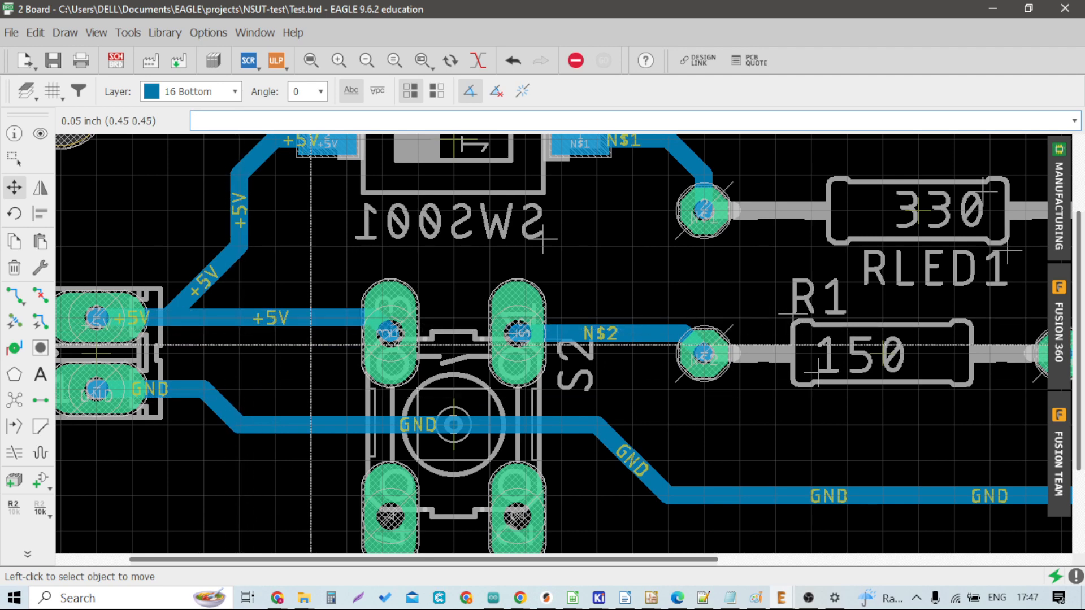
scroll(307, 355, "down", 1)
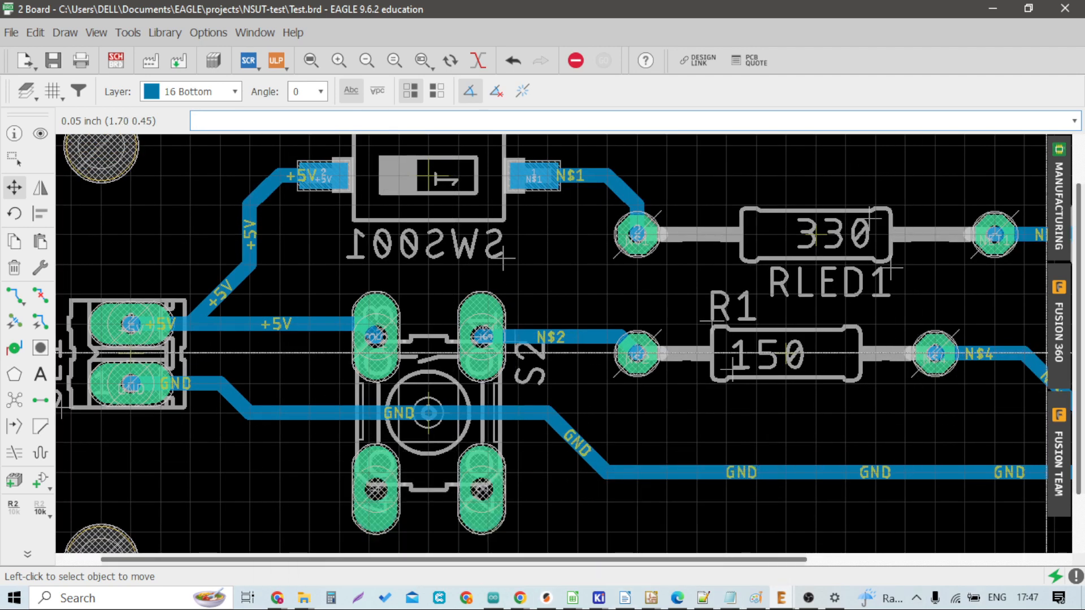
Step: Switch to the browser and zoom into the image of through-hole, buried and blind vias
key("alt+Tab")
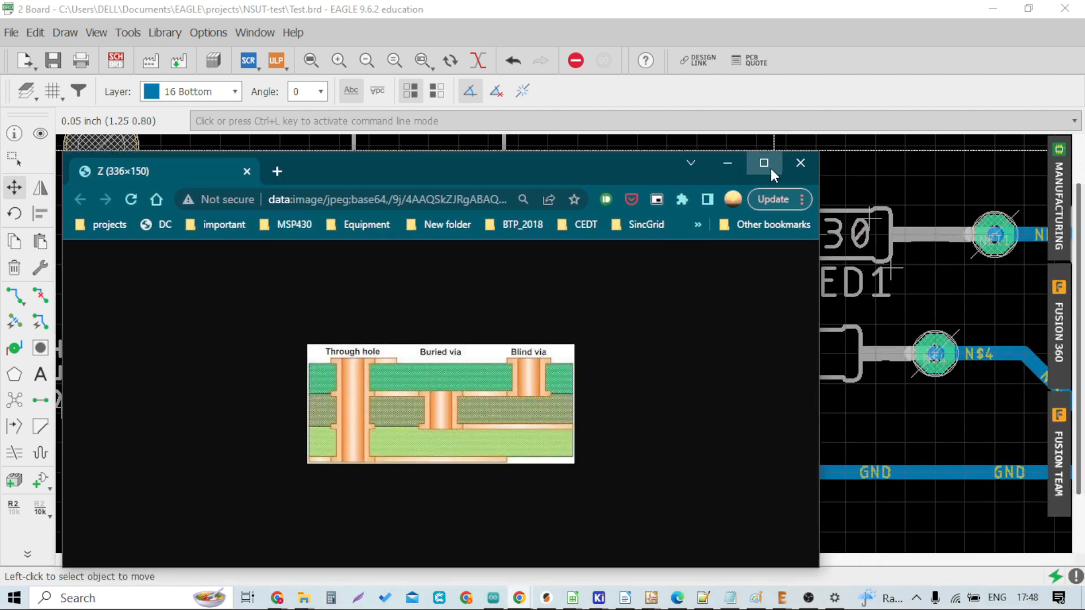
left_click(770, 165)
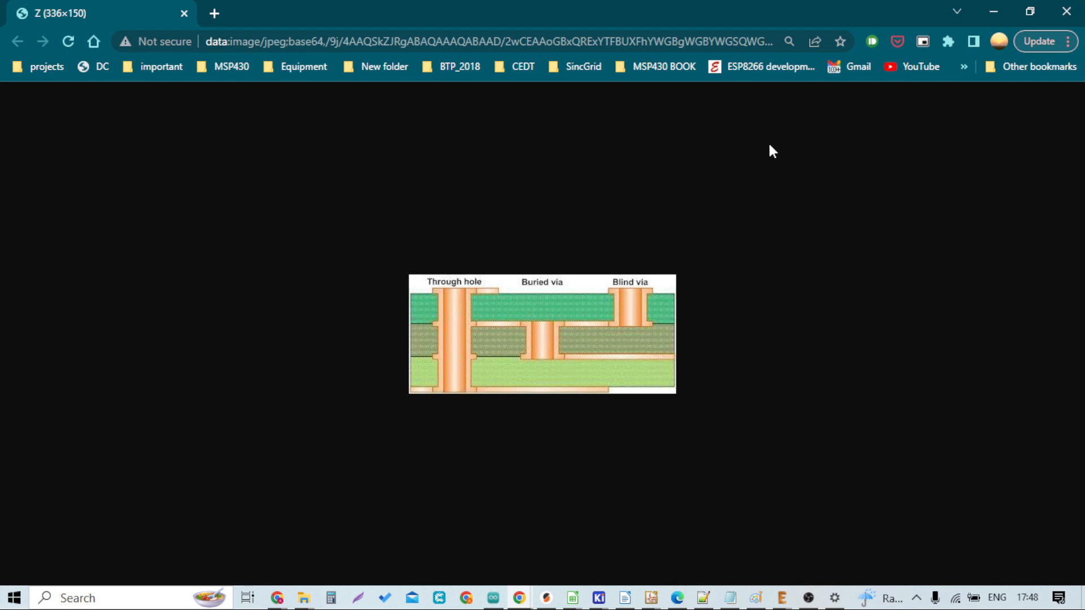
scroll(537, 341, "up", 6, "ctrl")
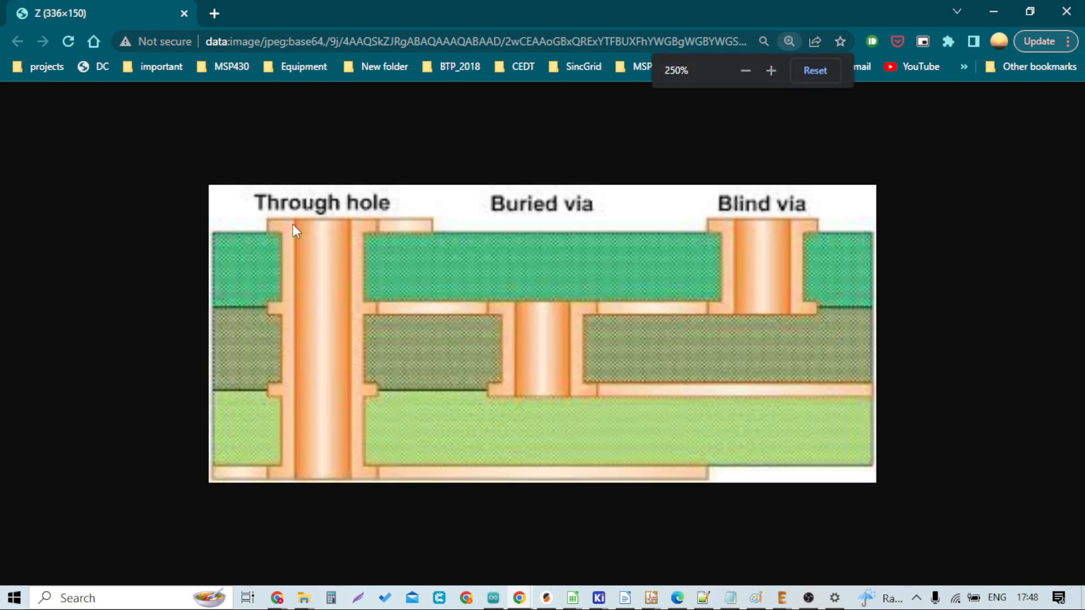
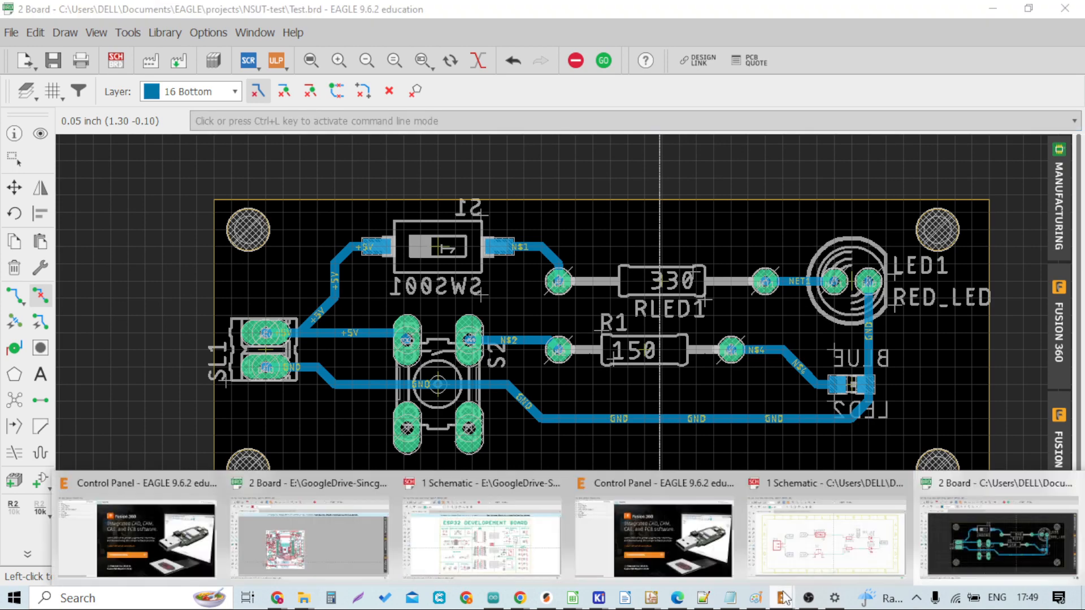
Step: Switch to the ESP32 IoT board layout and examine its top- and bottom-layer routing and vias
left_click(317, 548)
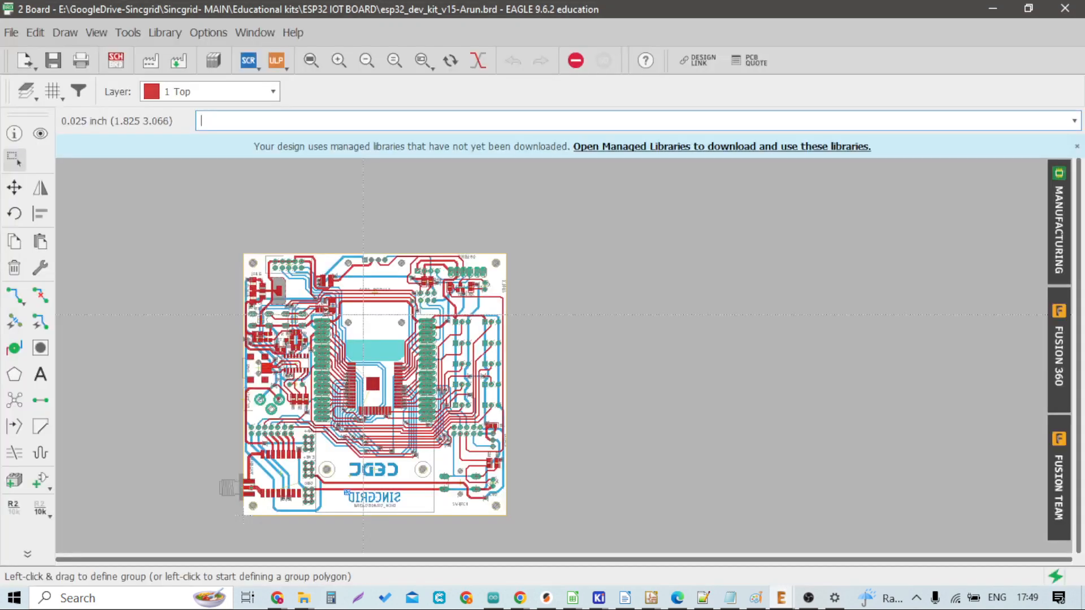
scroll(325, 336, "up", 4)
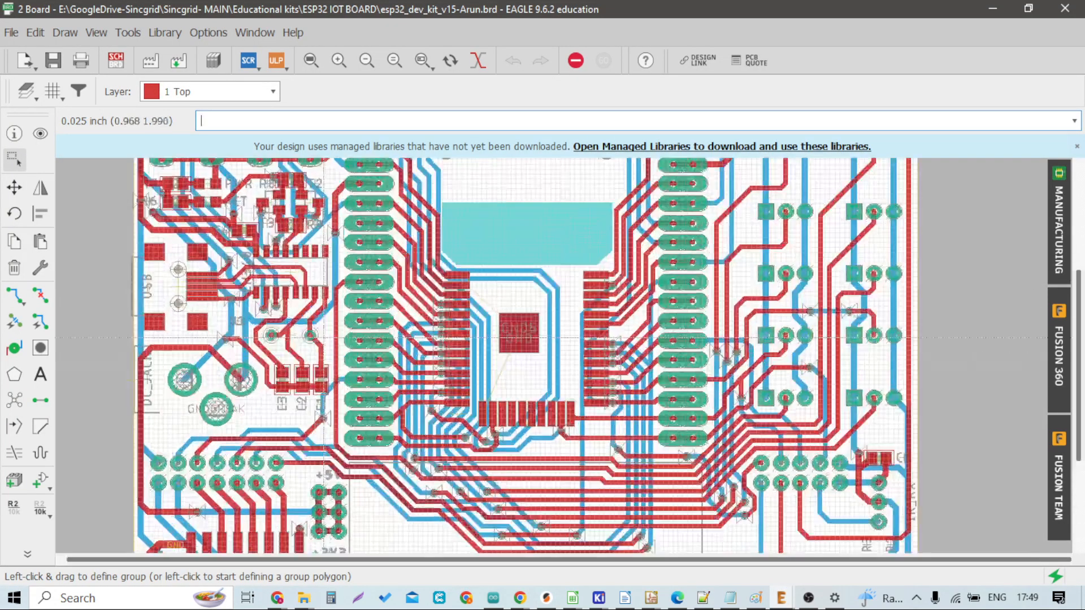
scroll(325, 336, "down", 3)
scroll(661, 427, "up", 5)
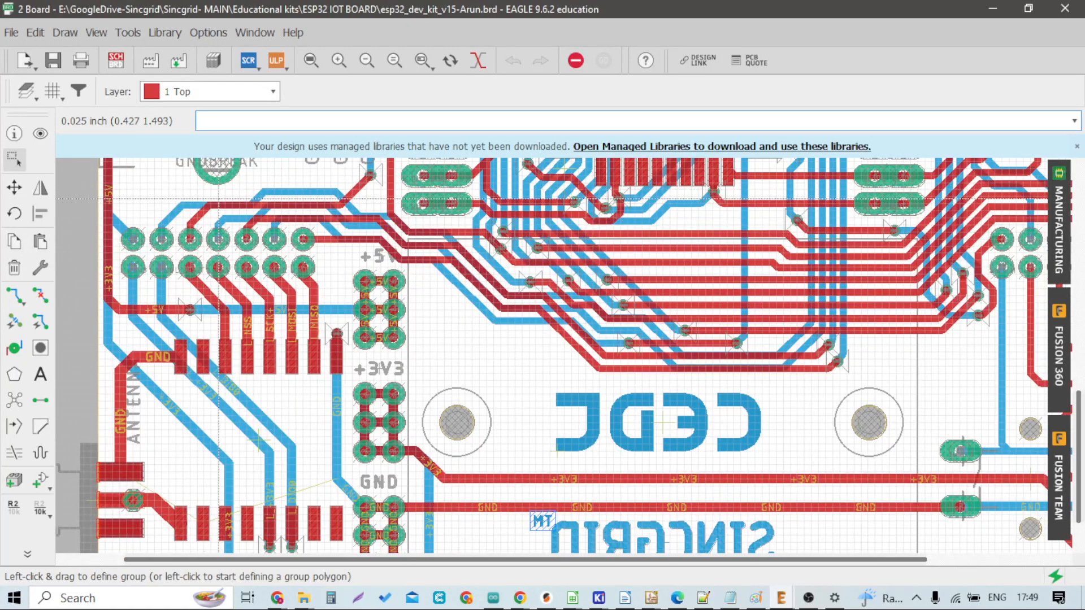
scroll(248, 199, "down", 2)
scroll(218, 295, "up", 3)
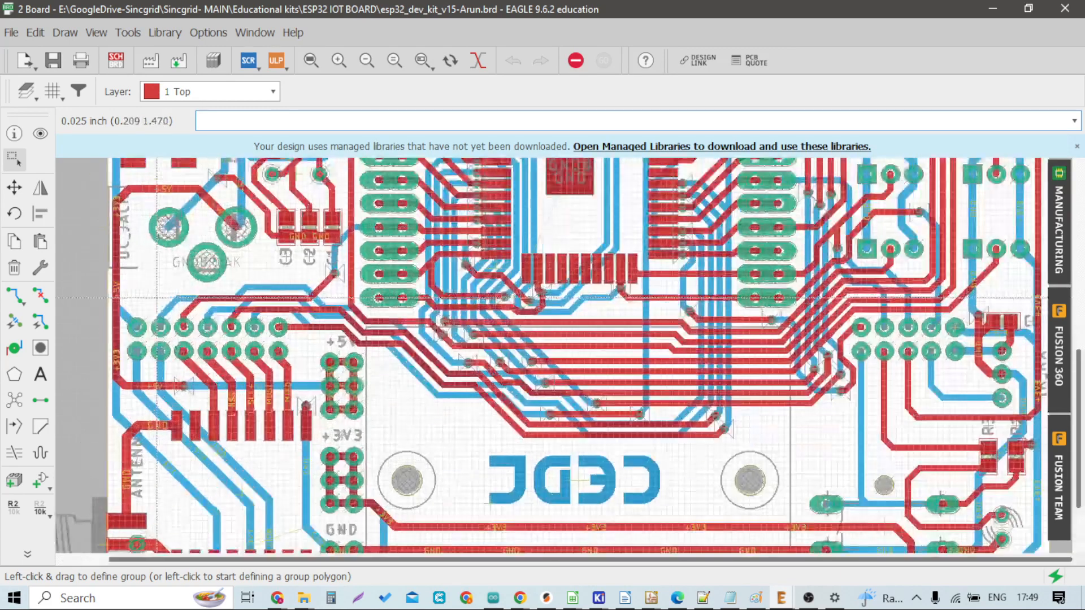
scroll(217, 295, "up", 2)
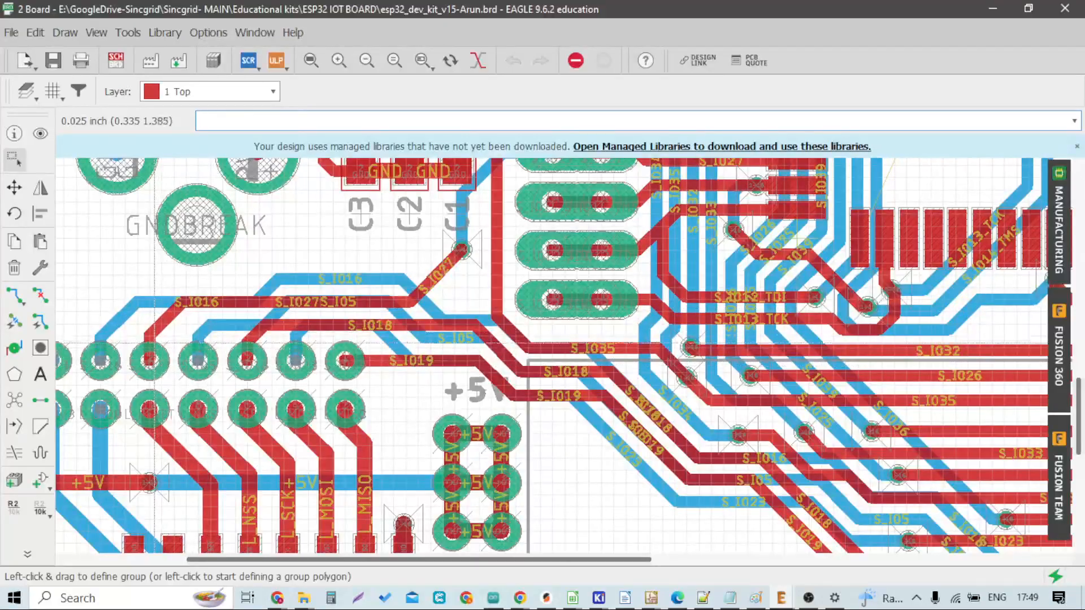
scroll(147, 309, "down", 1)
scroll(129, 308, "up", 1)
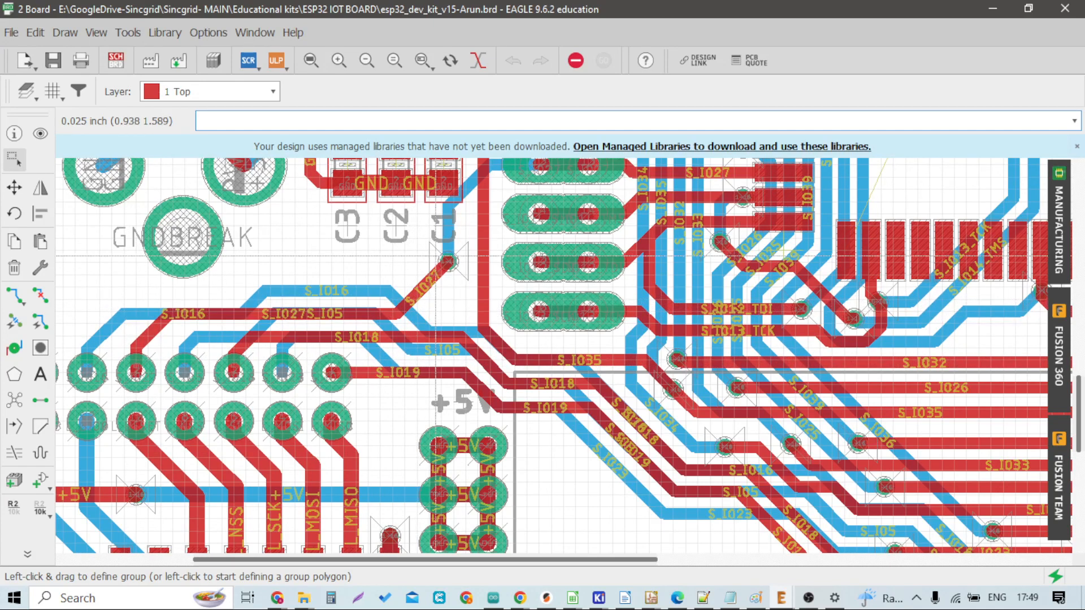
Step: Return to the LED test board and rip up the bottom-layer GND trace
left_click(994, 7)
scroll(449, 300, "down", 2)
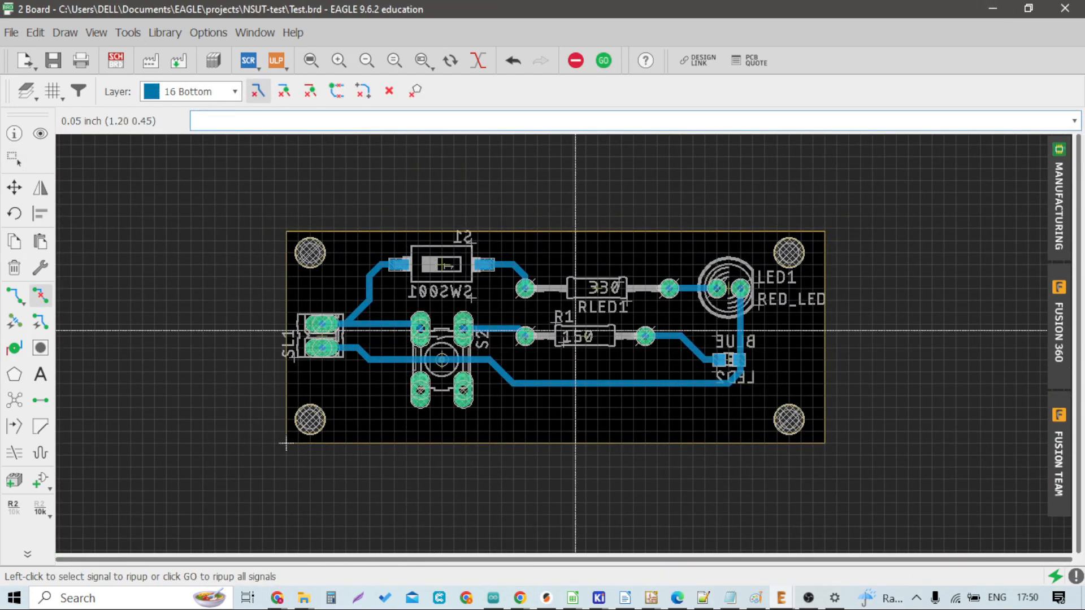
scroll(356, 330, "up", 2)
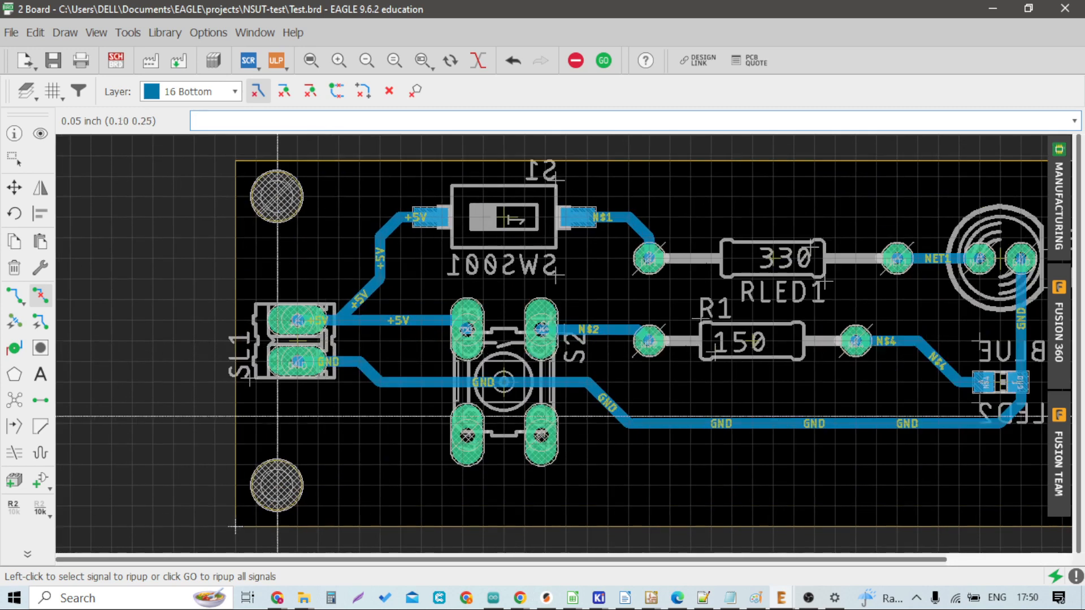
scroll(372, 320, "up", 1)
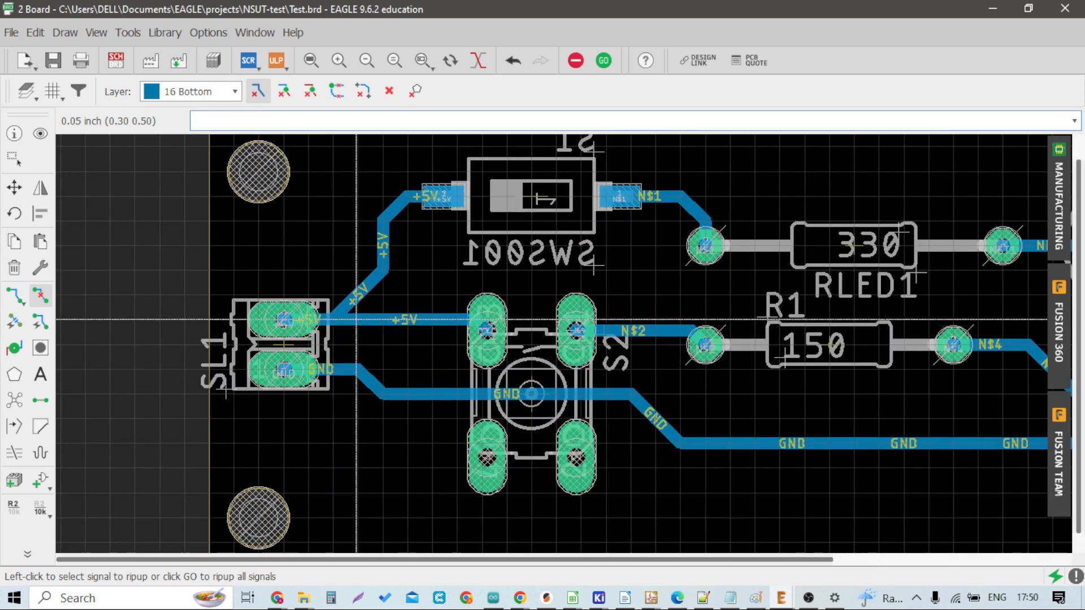
left_click(46, 293)
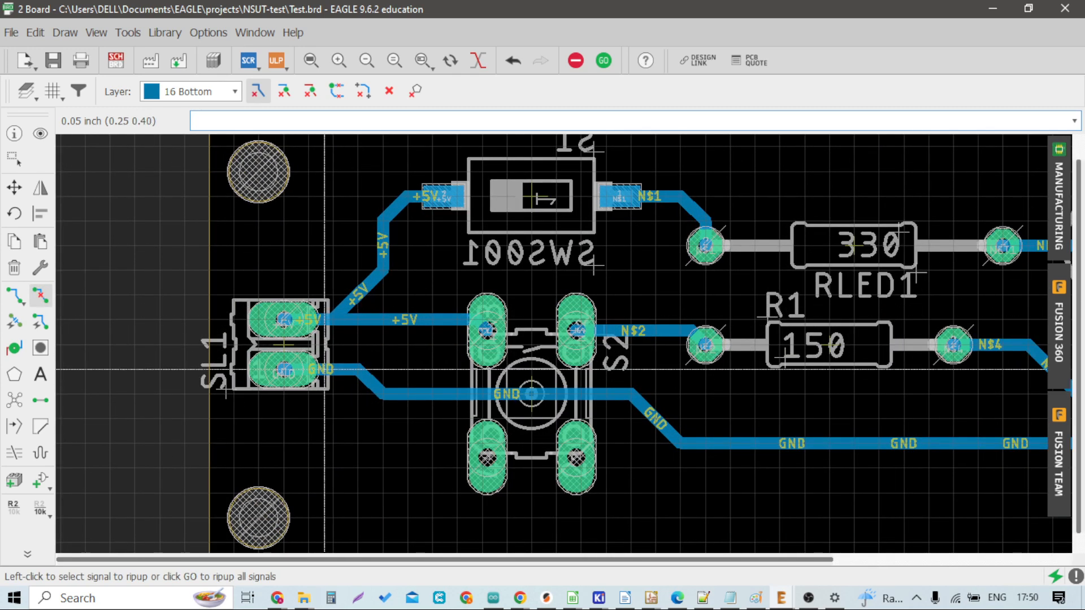
left_click(372, 379)
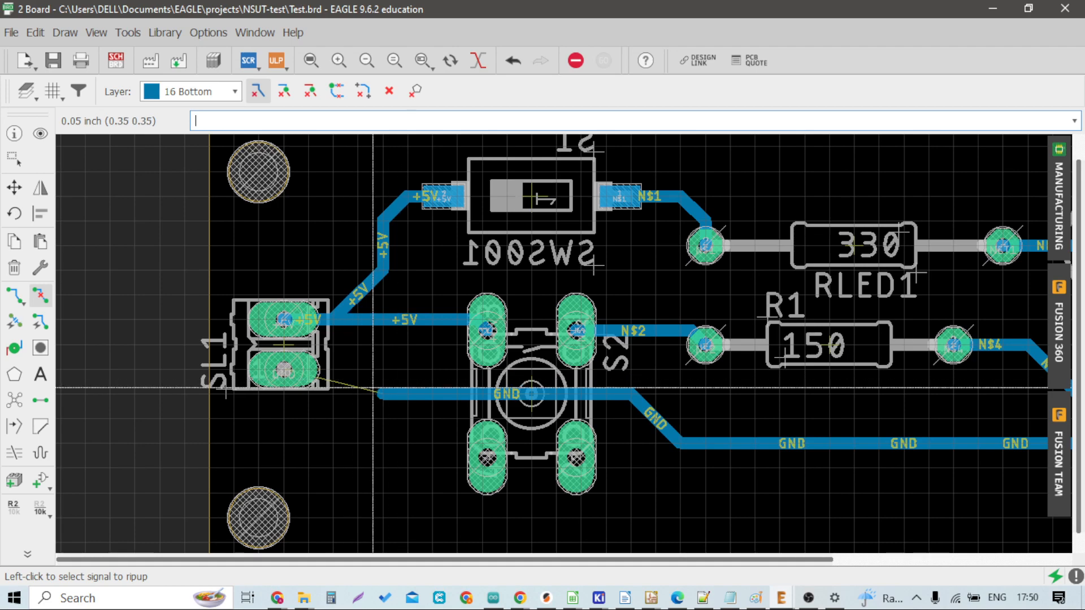
left_click(391, 392)
scroll(392, 391, "down", 3)
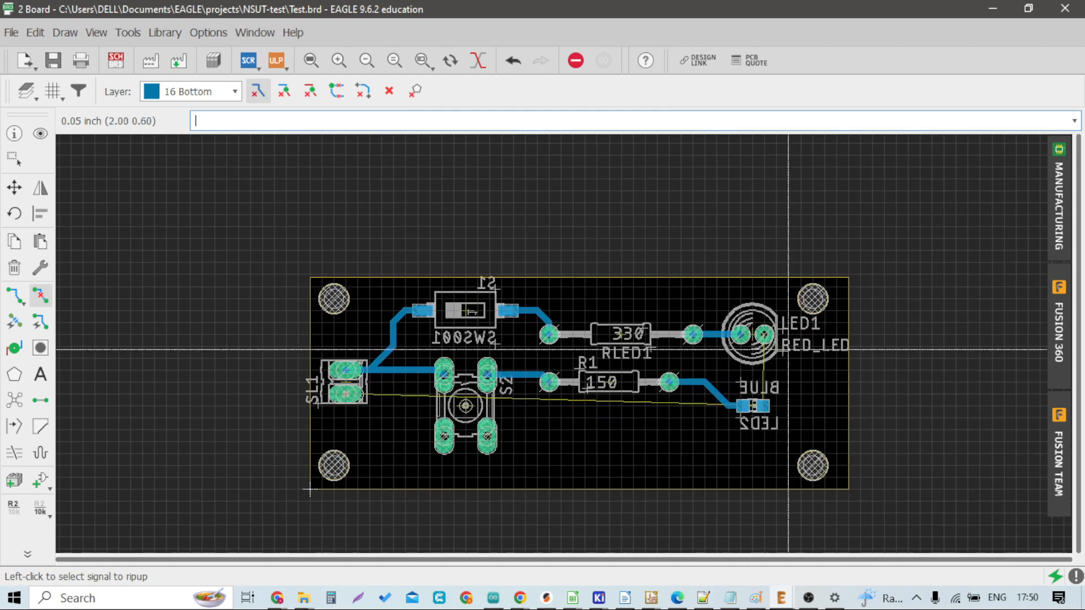
Step: Start routing the GND signal from the connector's GND pad and place a via beside it
scroll(461, 294, "up", 1)
scroll(362, 316, "up", 2)
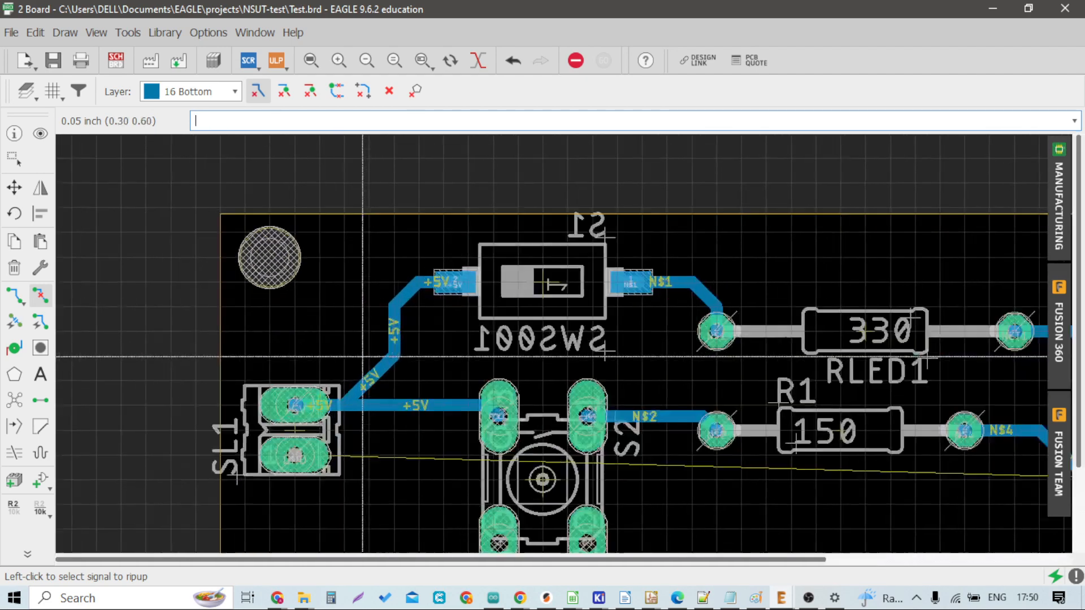
left_click(12, 347)
left_click(11, 300)
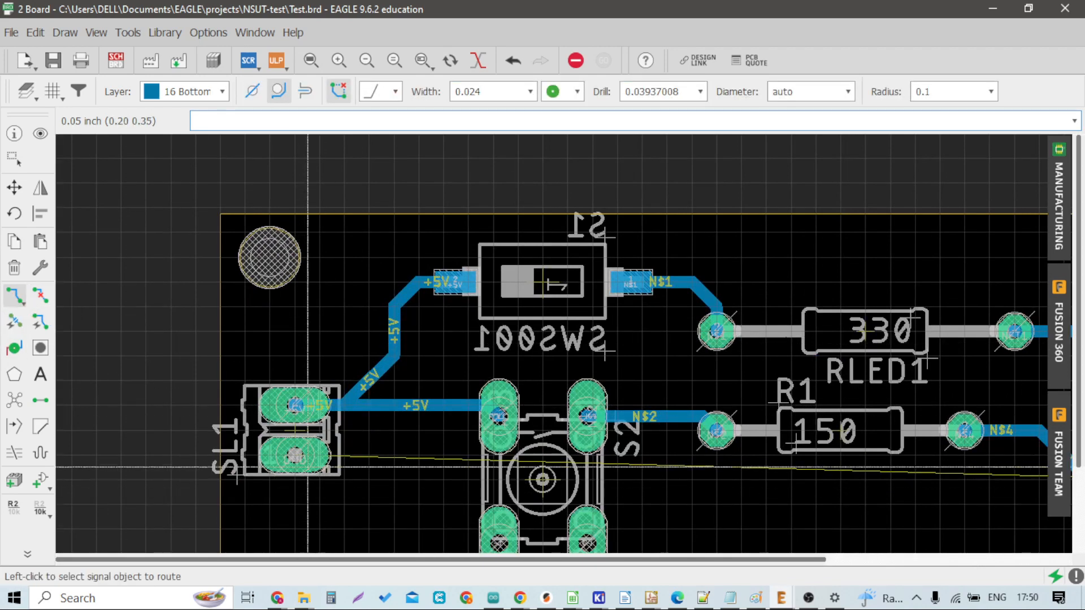
left_click(305, 455)
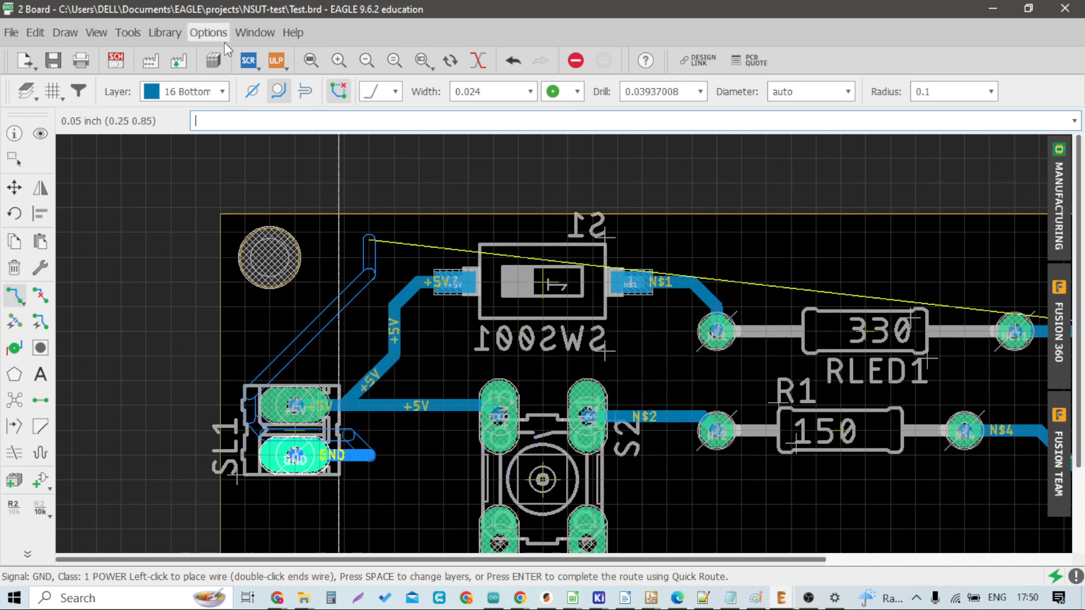
left_click(224, 92)
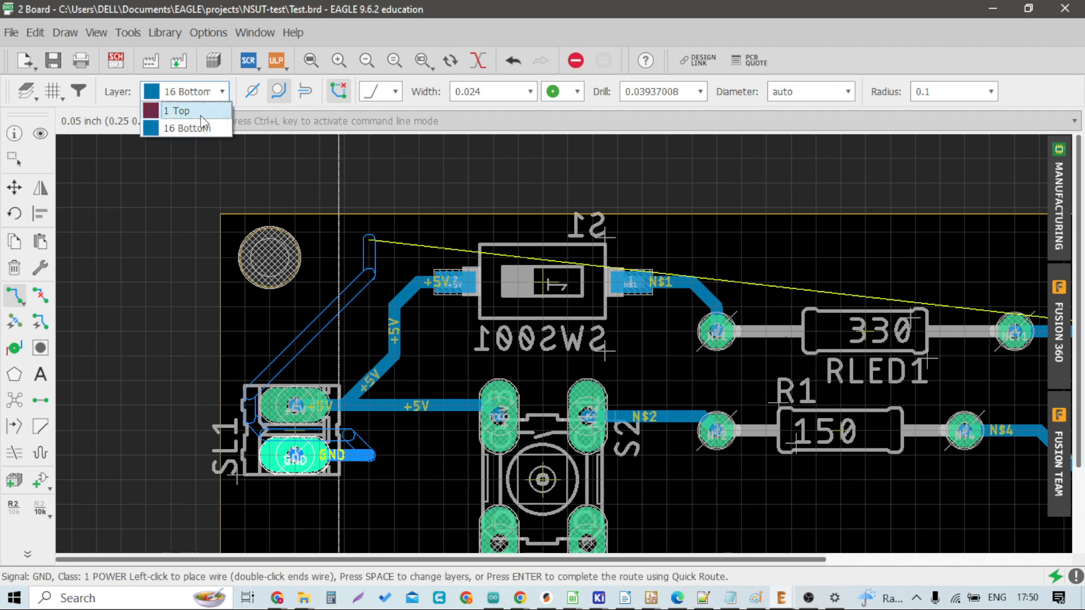
left_click(203, 127)
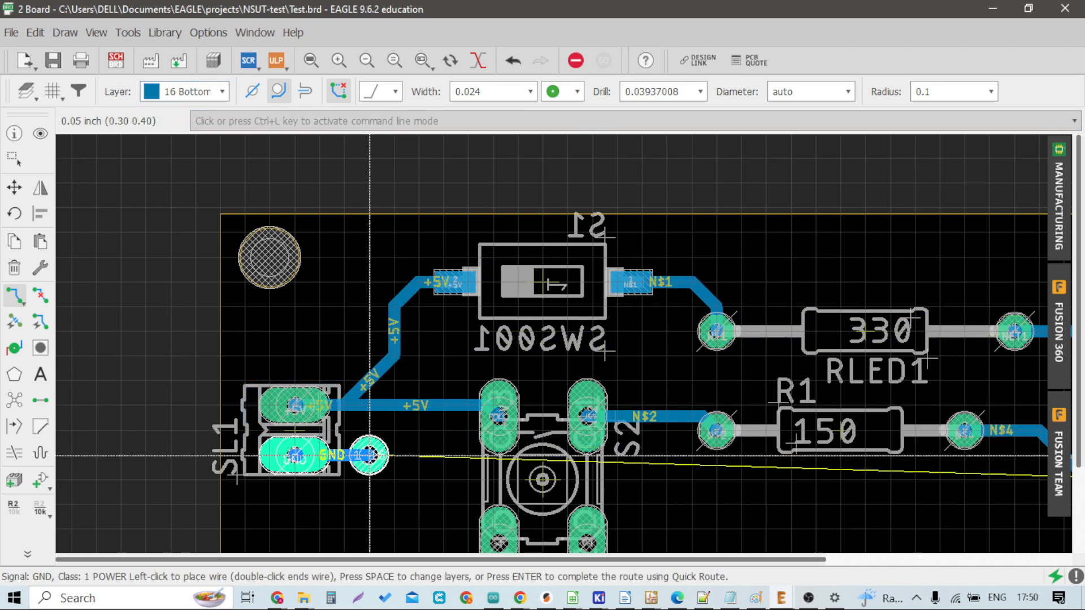
left_click(369, 455)
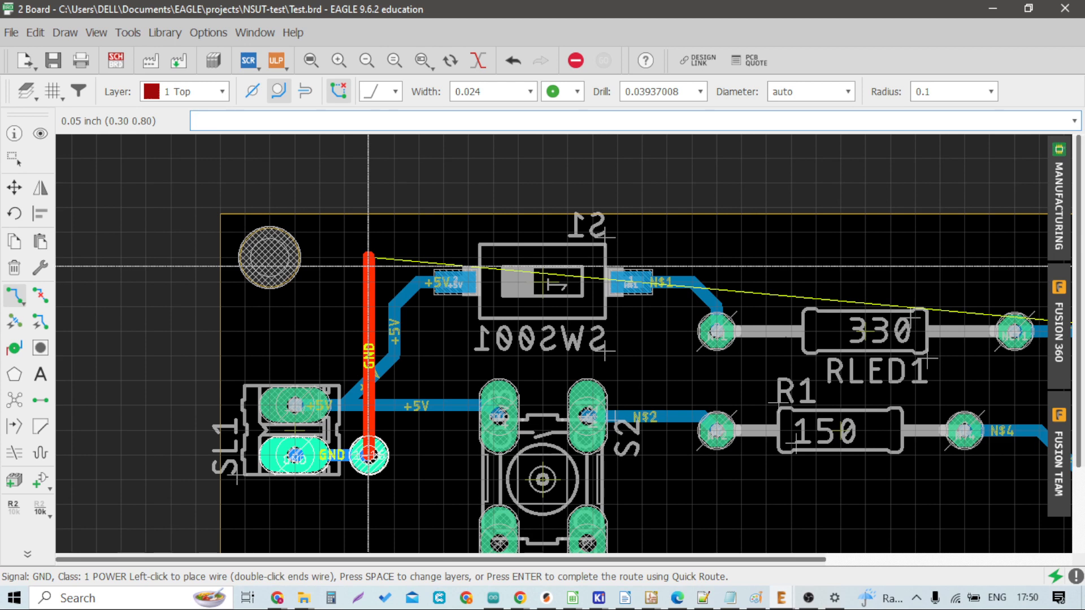
Step: Run a top-layer GND segment upward past the +5V trace and place a second via
left_click(218, 94)
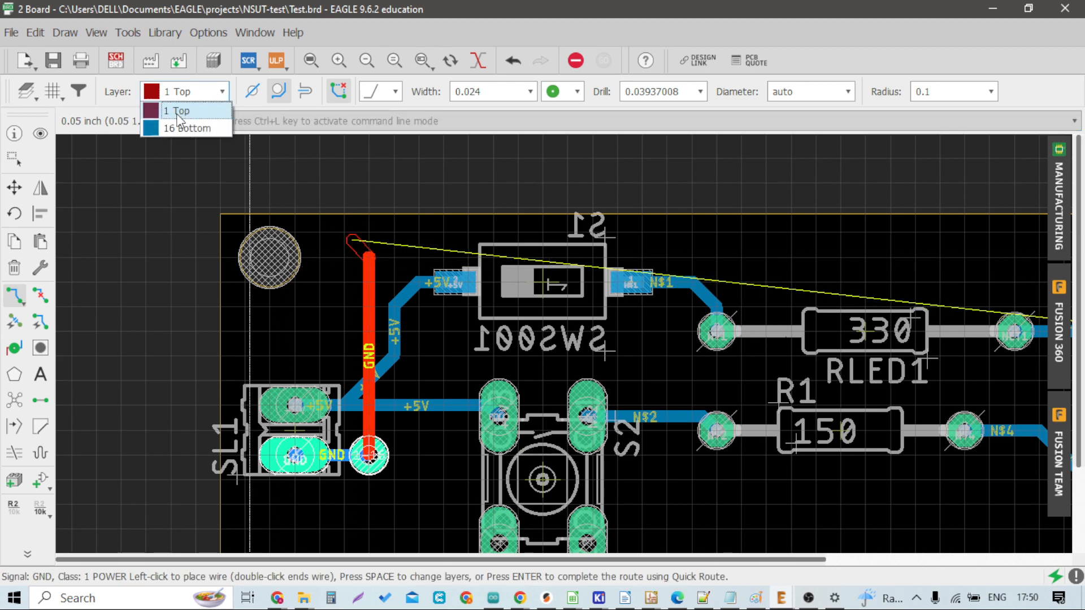
left_click(183, 127)
left_click(369, 258)
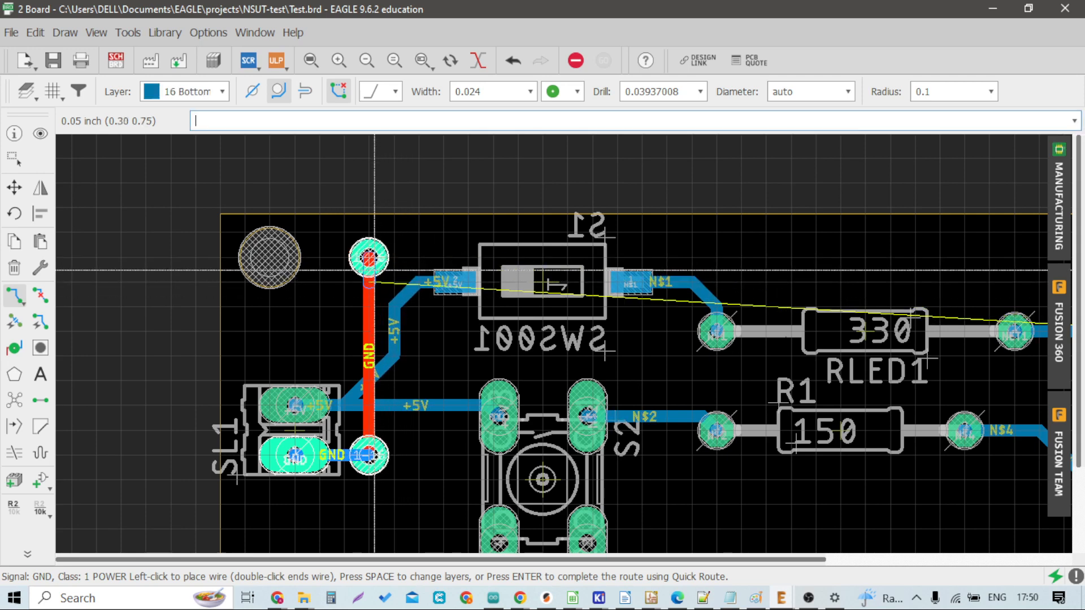
Step: Route the GND trace on the bottom layer along the board's upper edge to the LED1 GND pad
left_click(472, 239)
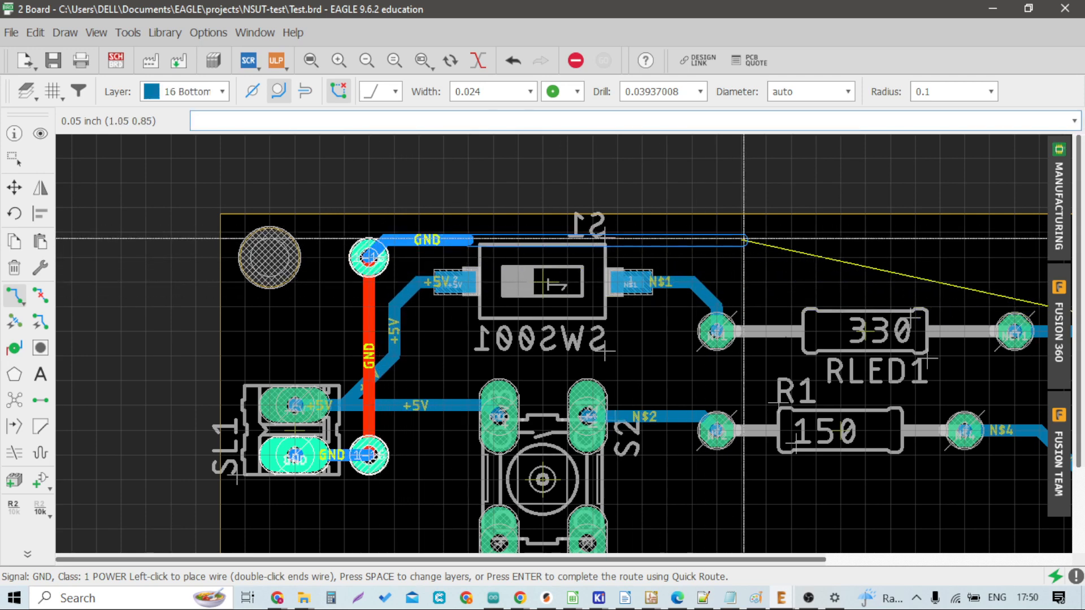
scroll(366, 337, "down", 4)
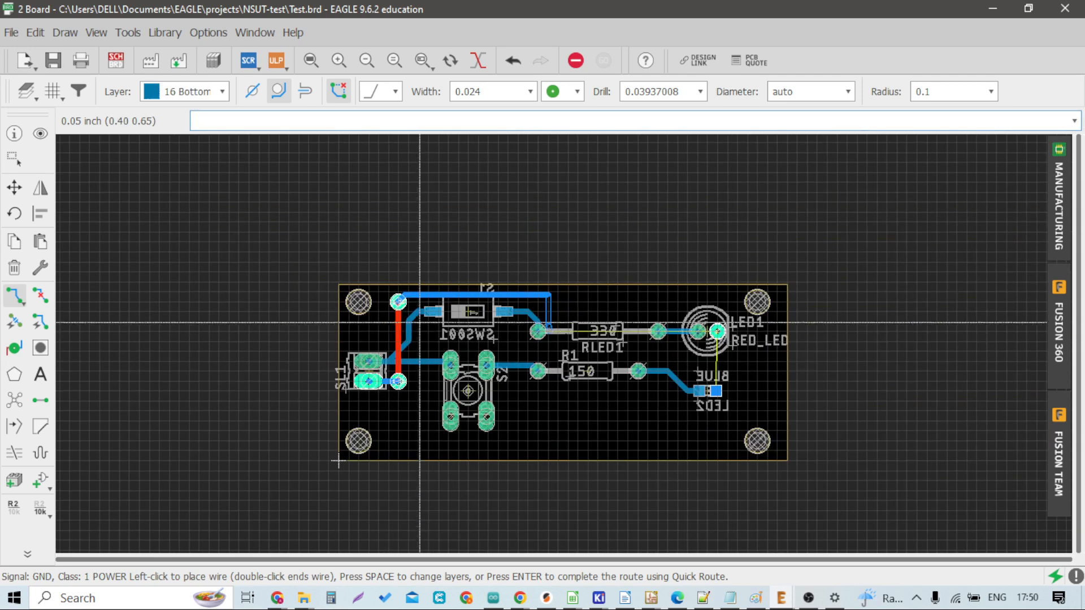
scroll(702, 322, "up", 5)
scroll(701, 311, "up", 2)
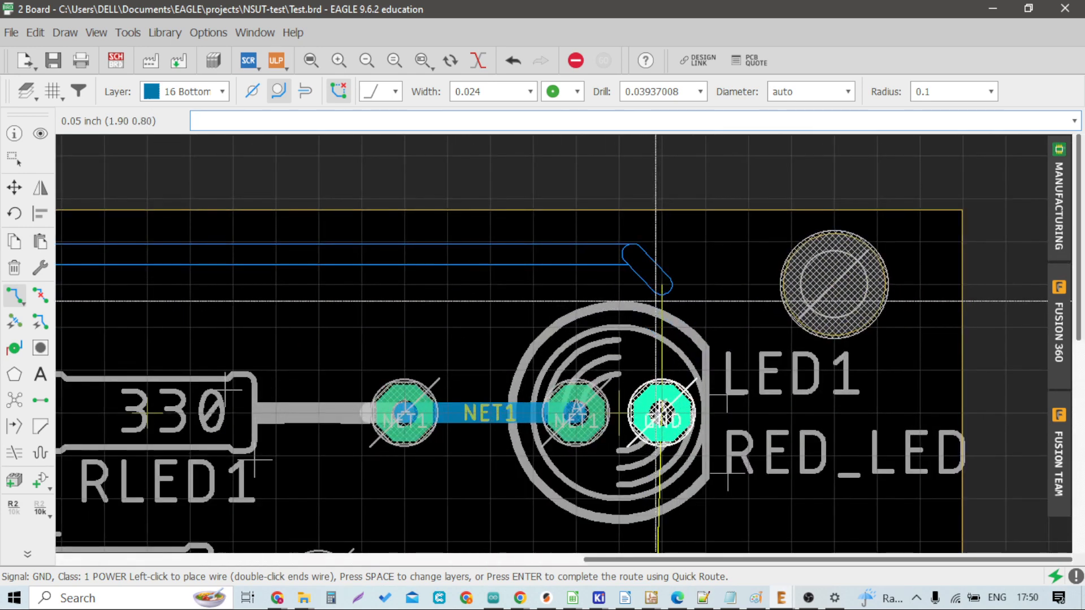
left_click(671, 293)
left_click(669, 404)
Step: Connect the LED1 GND pad down to the LED2 GND pad on the bottom layer
scroll(673, 407, "down", 4)
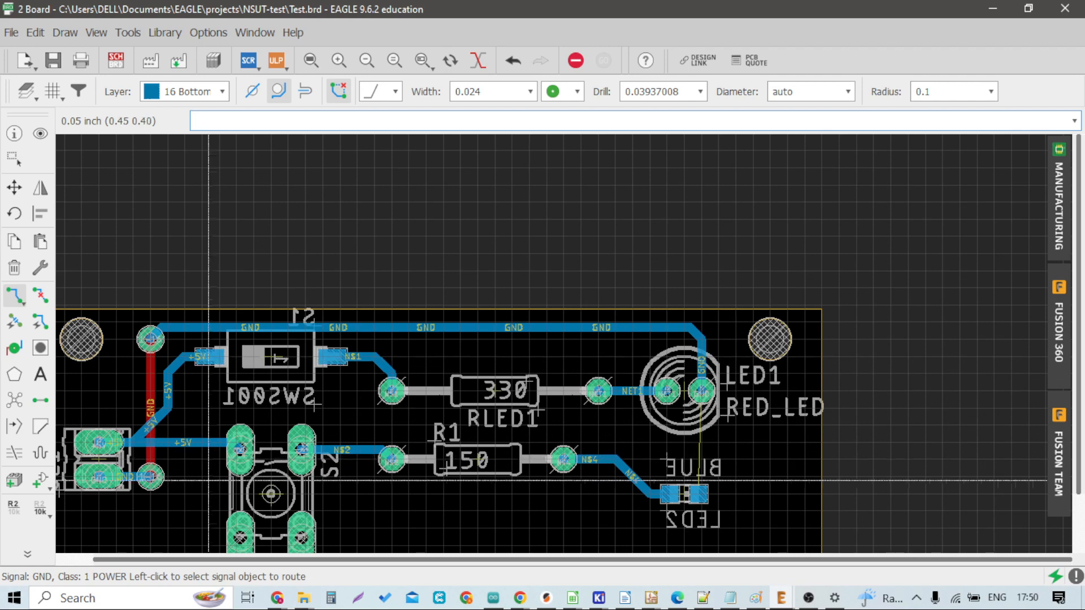
scroll(211, 475, "down", 1)
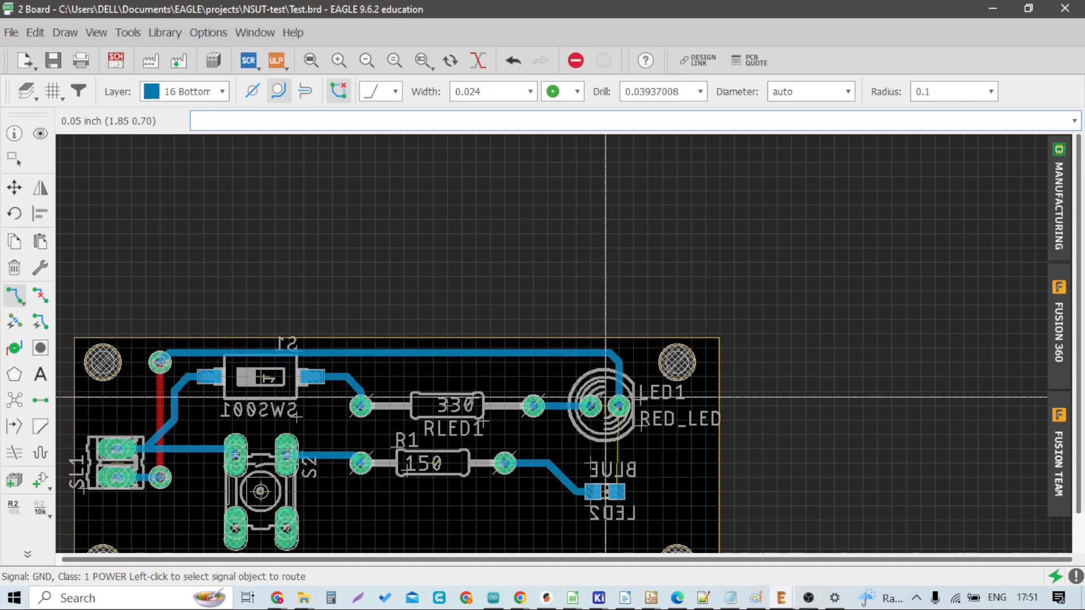
scroll(621, 478, "up", 3)
left_click(616, 456)
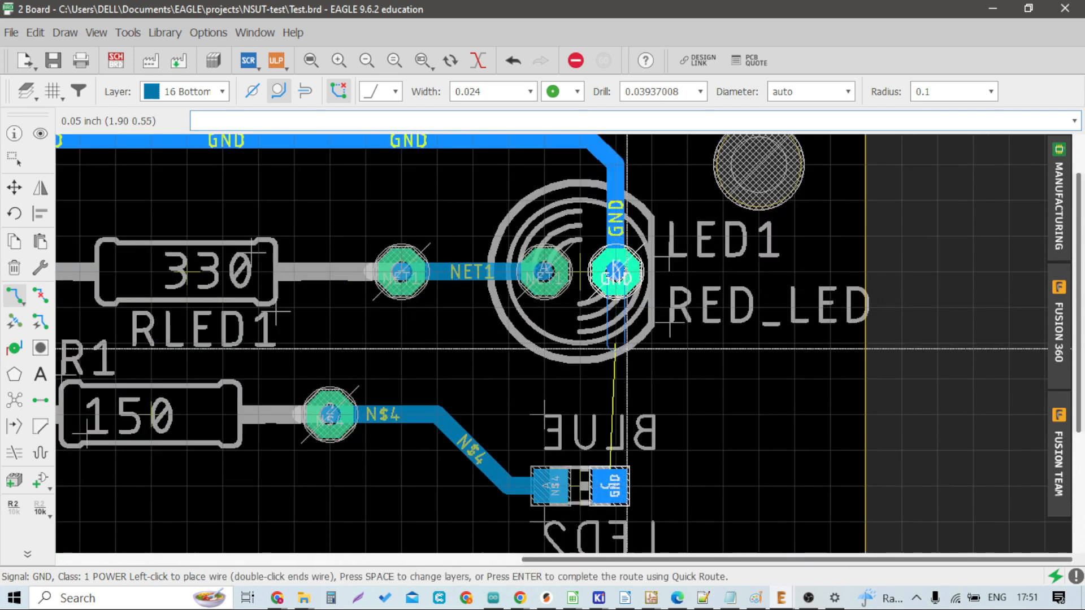
left_click(615, 471)
scroll(615, 471, "down", 4)
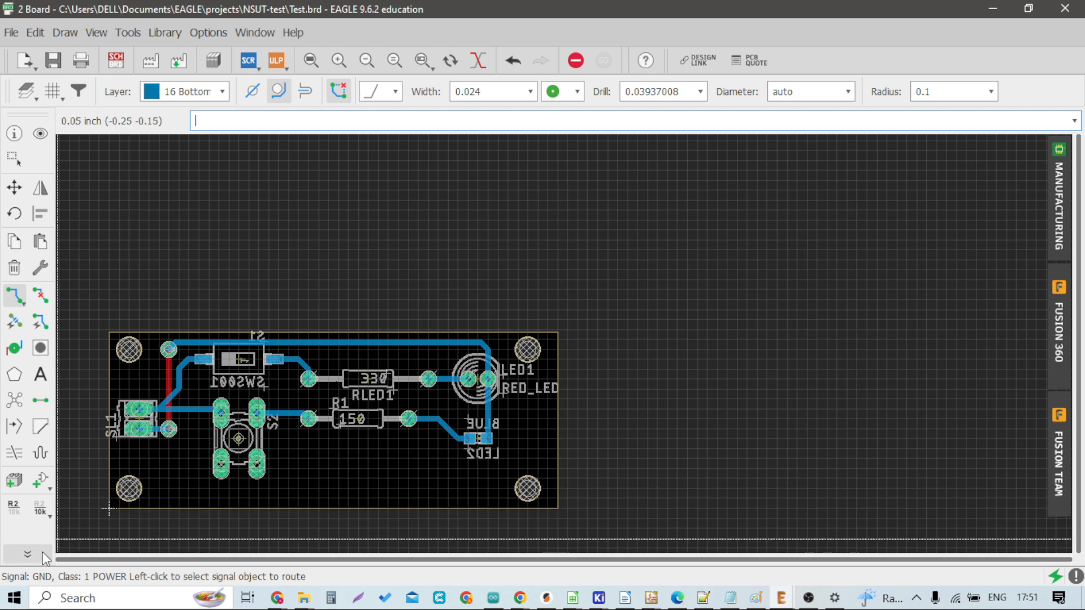
Step: Start the Text tool with the text NSUT on the bottom layer
left_click(27, 553)
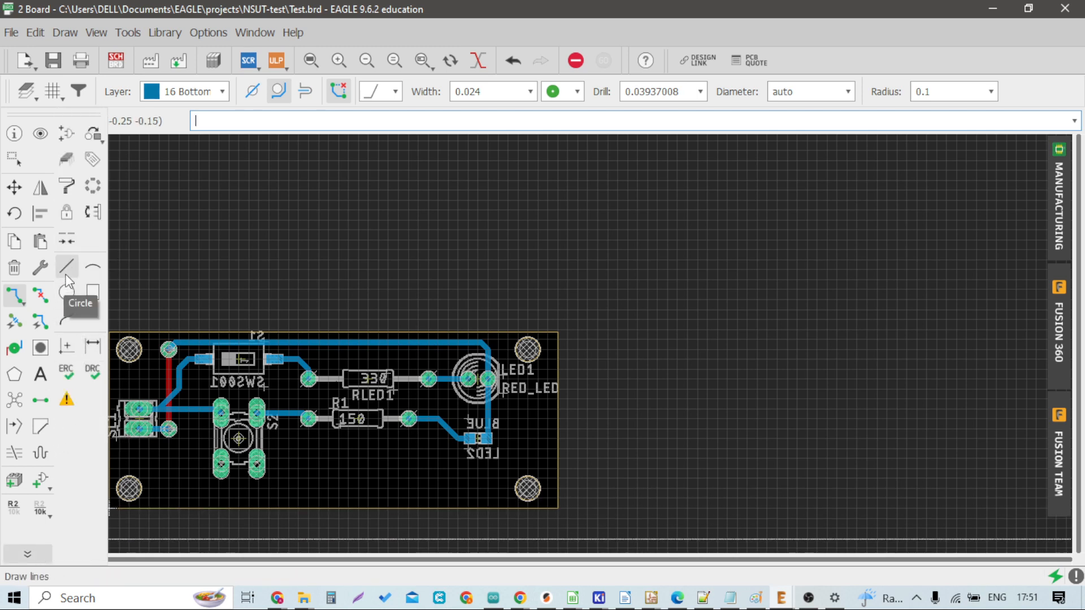
left_click(40, 375)
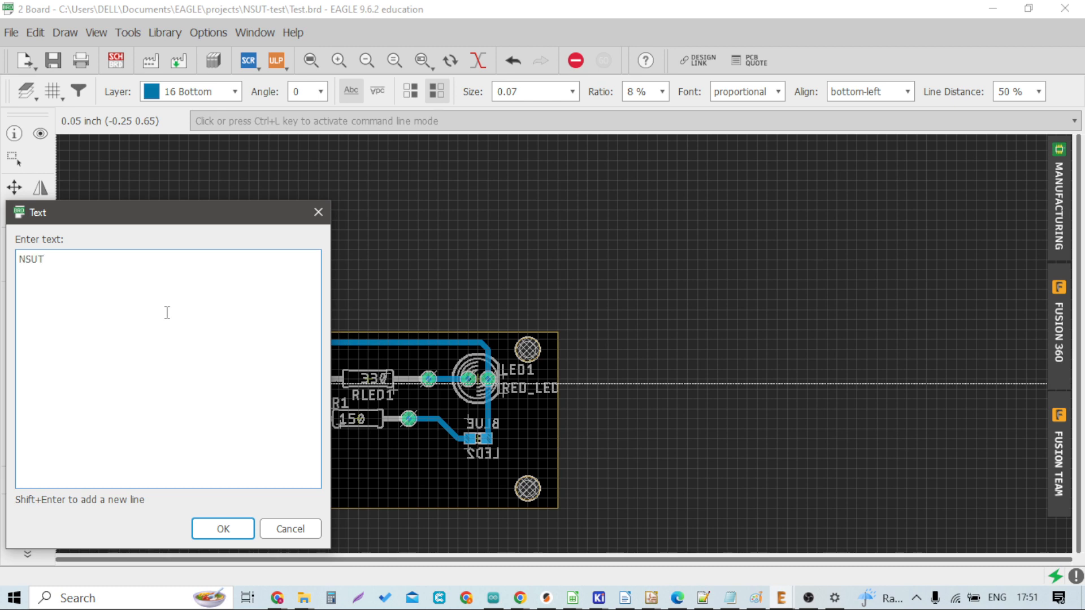
key("Return")
scroll(339, 384, "down", 1)
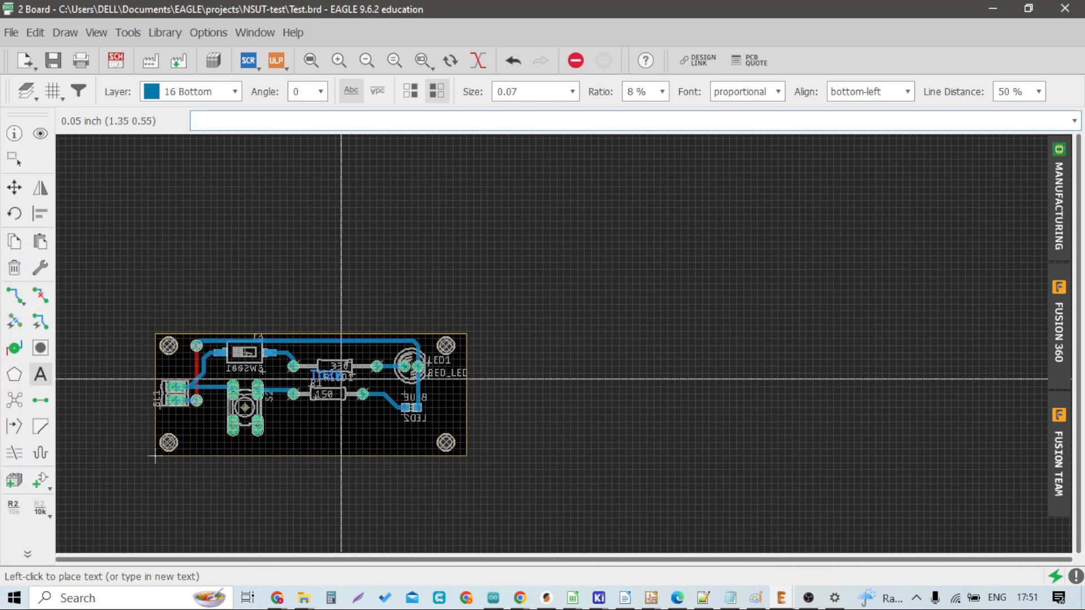
scroll(316, 390, "up", 3)
scroll(316, 390, "up", 1)
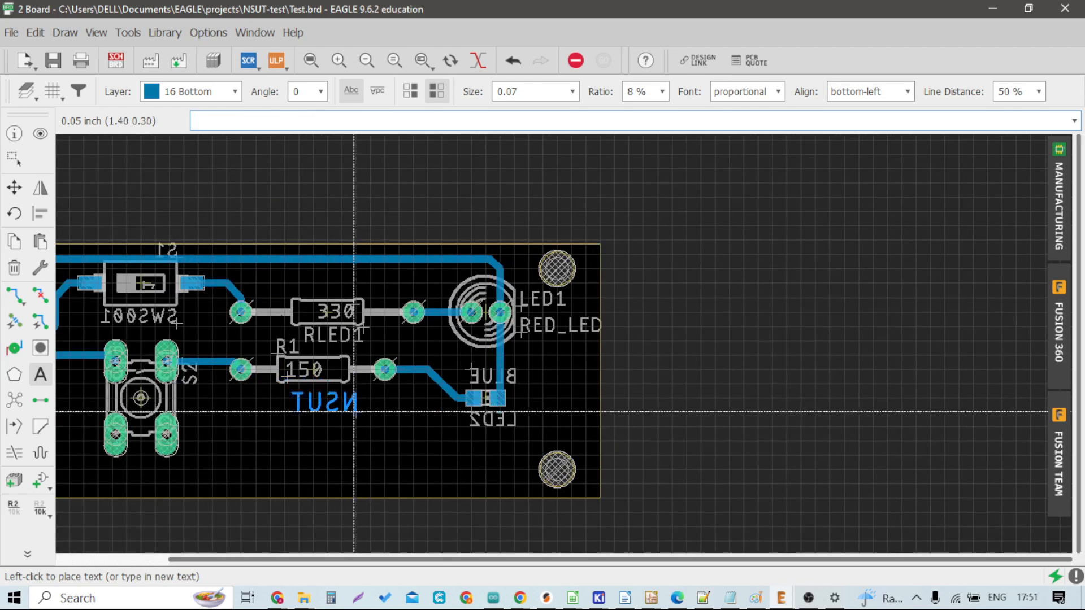
scroll(353, 399, "up", 1)
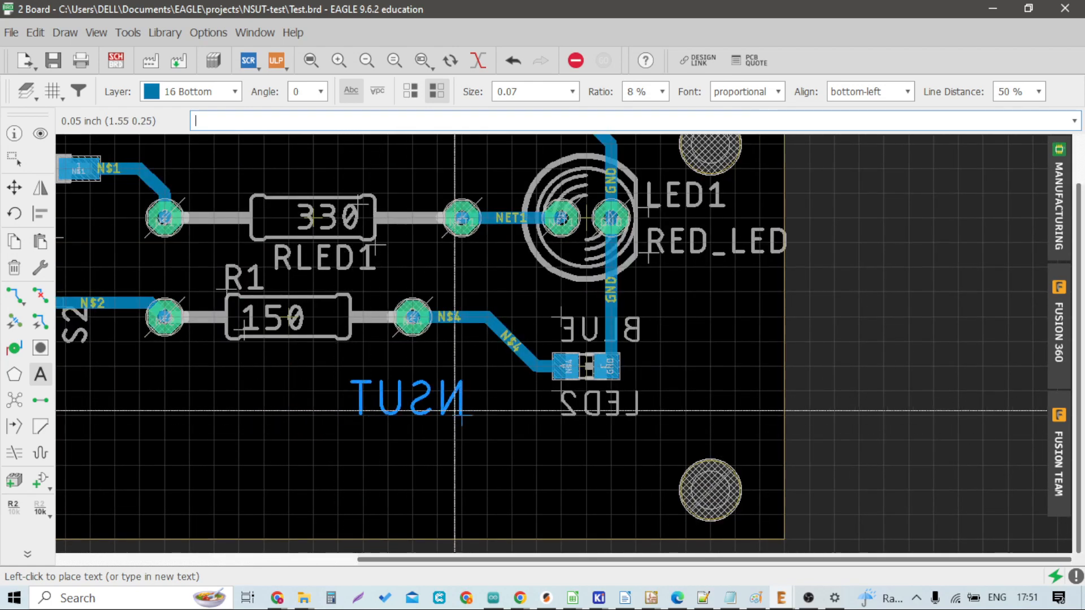
Step: Set the text size to 0.1 and the ratio to 16 %
left_click(573, 91)
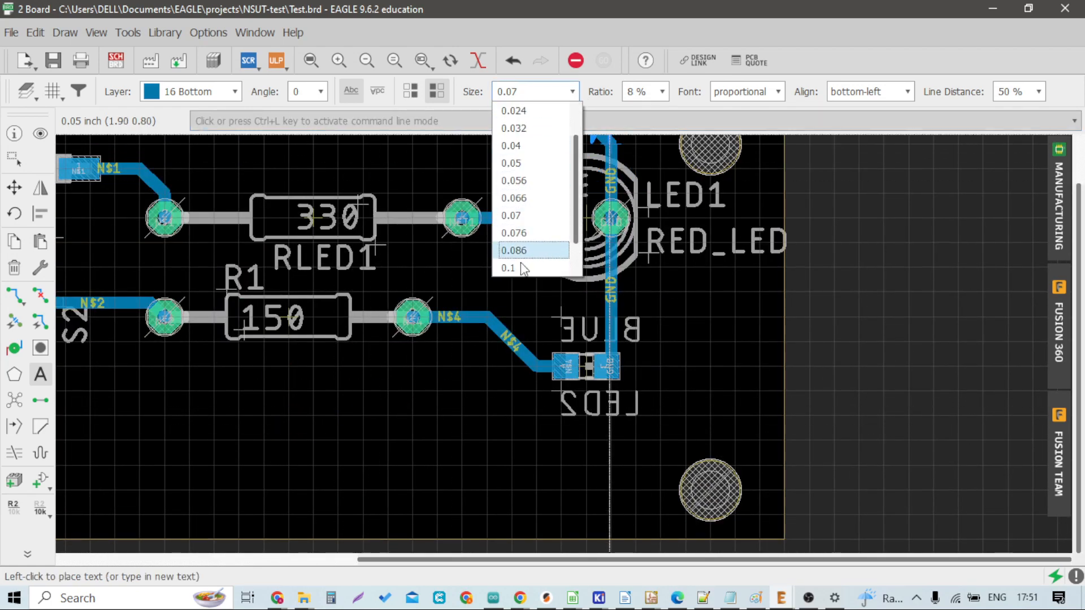
left_click(508, 268)
left_click(662, 91)
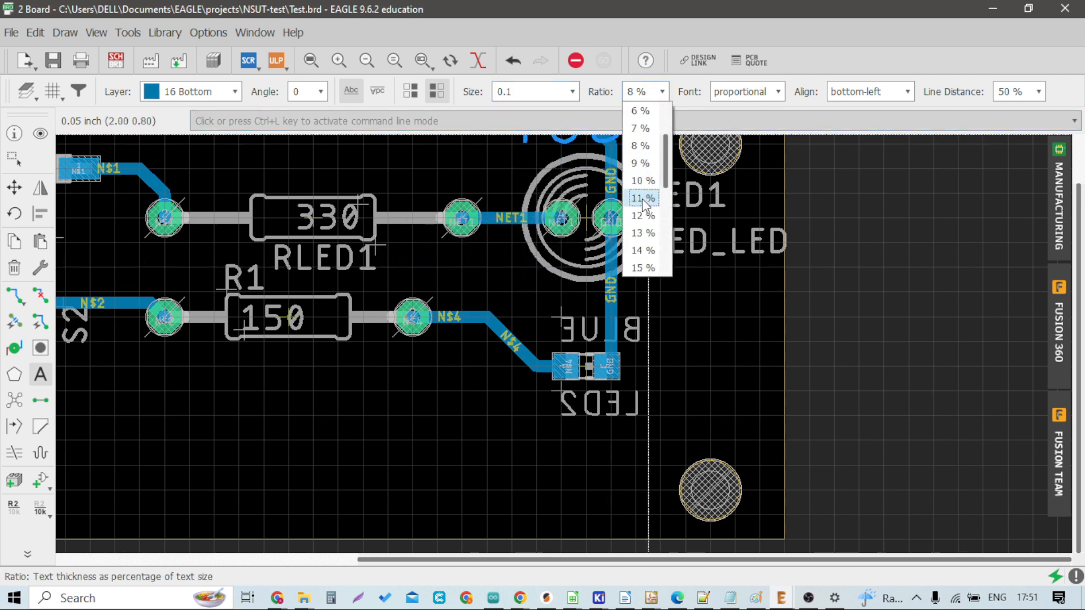
left_click(642, 233)
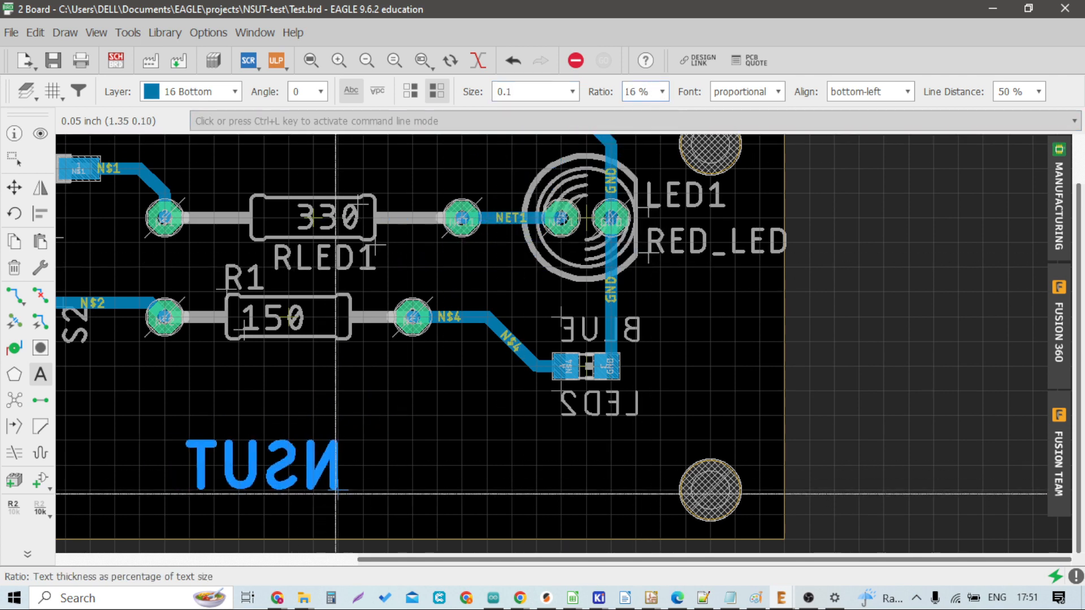
Step: Place the NSUT text on the bottom layer near the board's lower middle and exit the Text tool
left_click(360, 488)
scroll(389, 421, "down", 3)
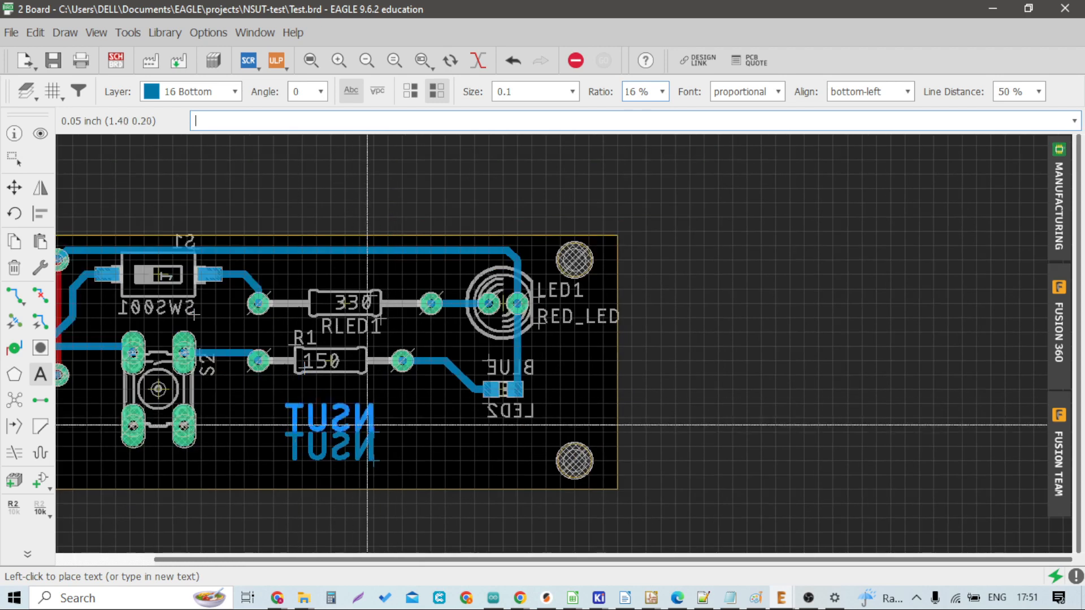
scroll(434, 421, "down", 2)
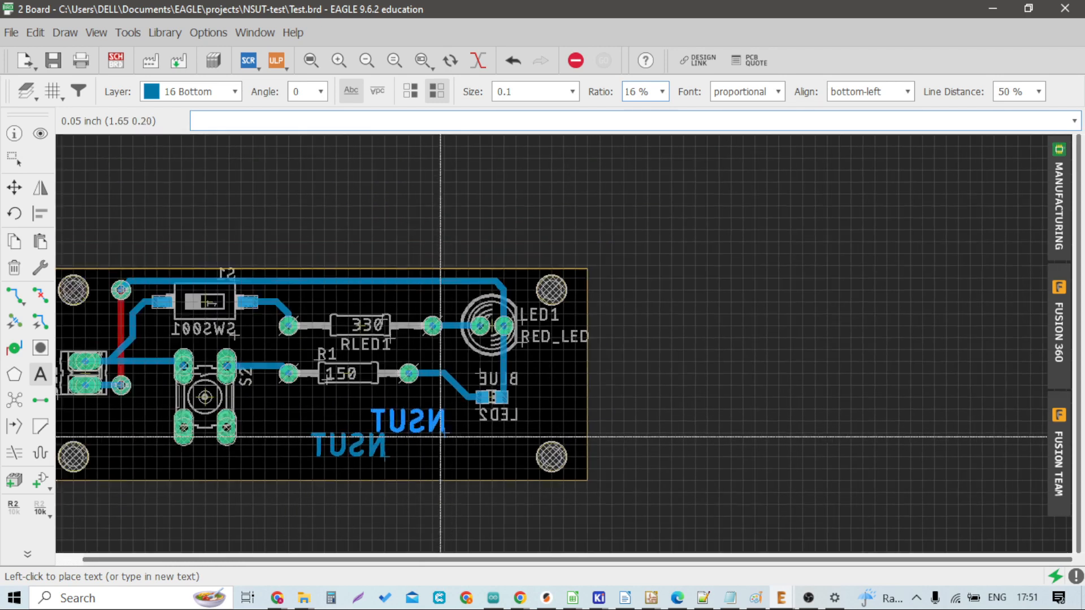
key("Escape")
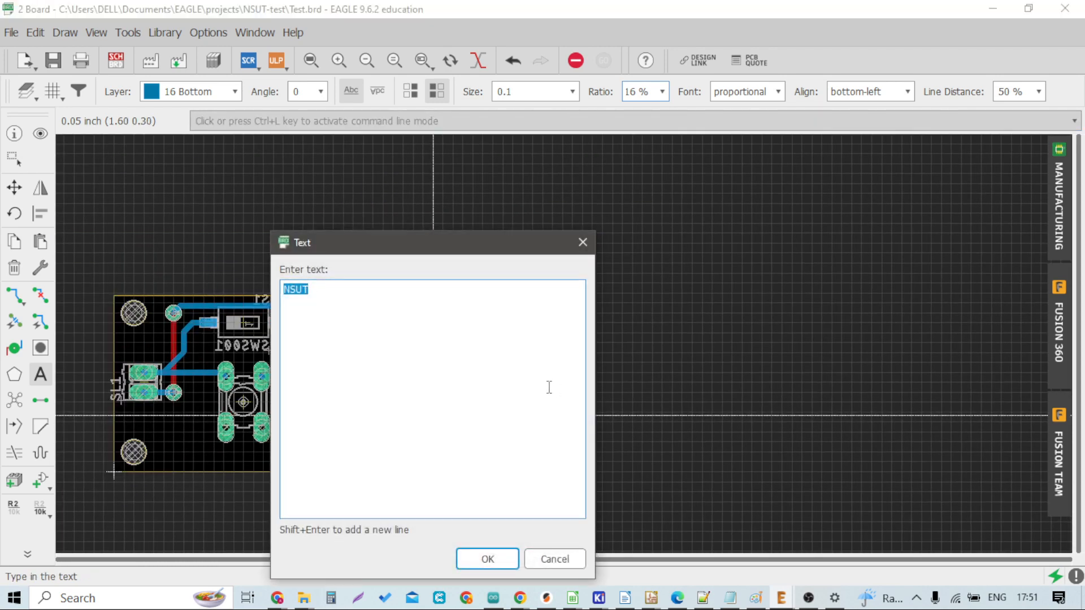
key("Escape")
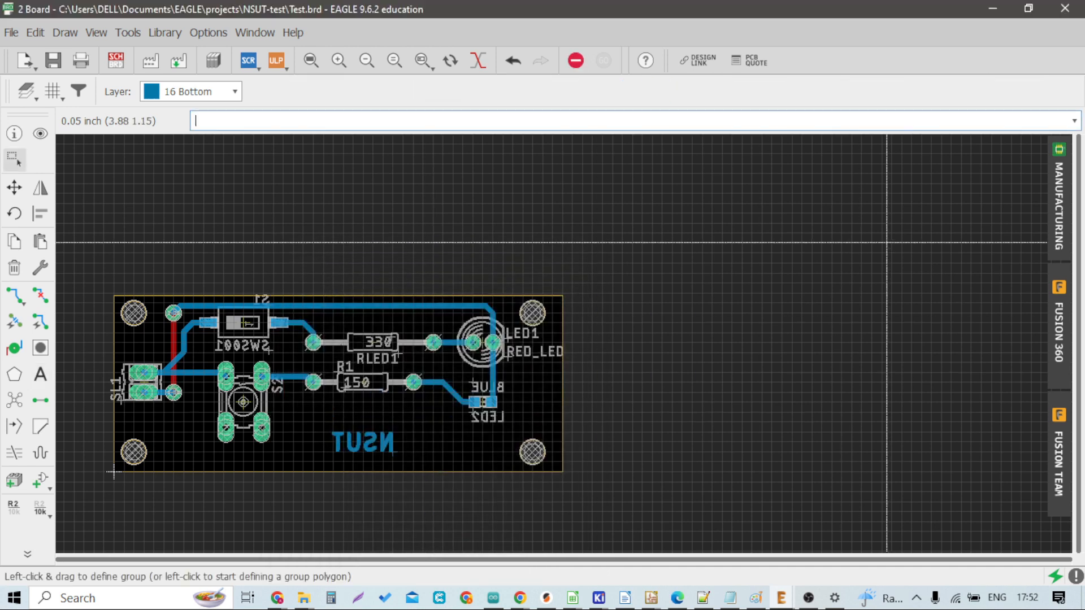
Step: Inspect the board in the manufacturing preview, checking the bottom side, board and drills views
left_click(1061, 217)
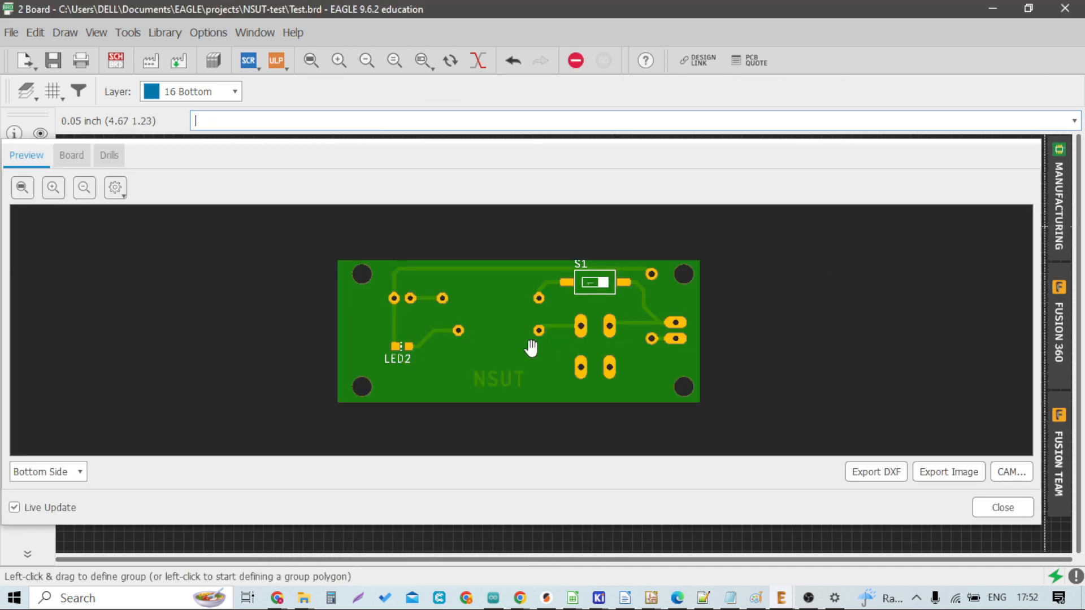
scroll(513, 383, "up", 2)
scroll(513, 382, "down", 1)
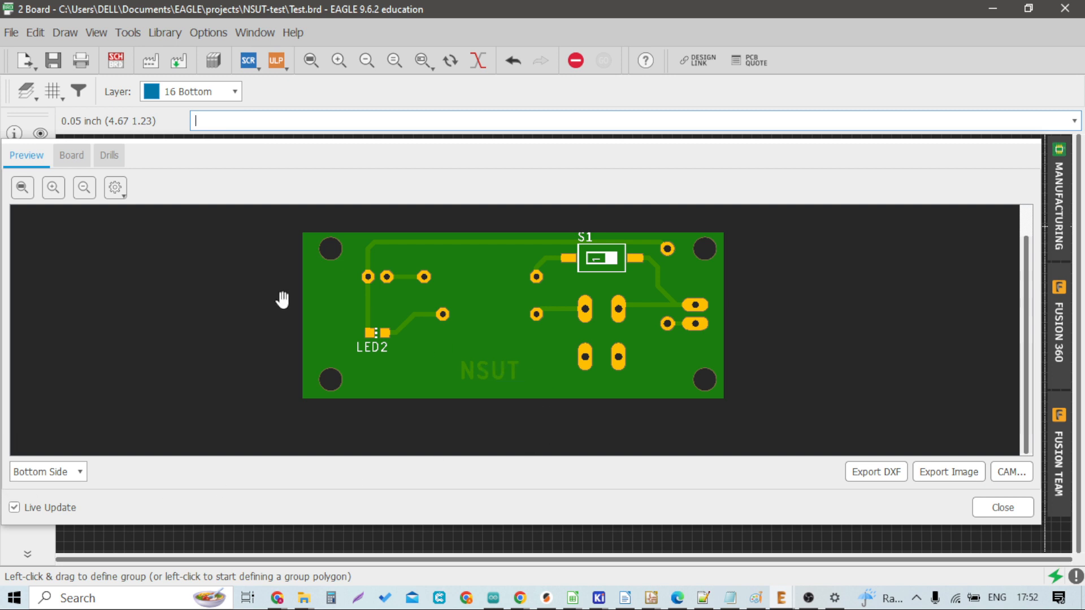
left_click(76, 155)
left_click(107, 156)
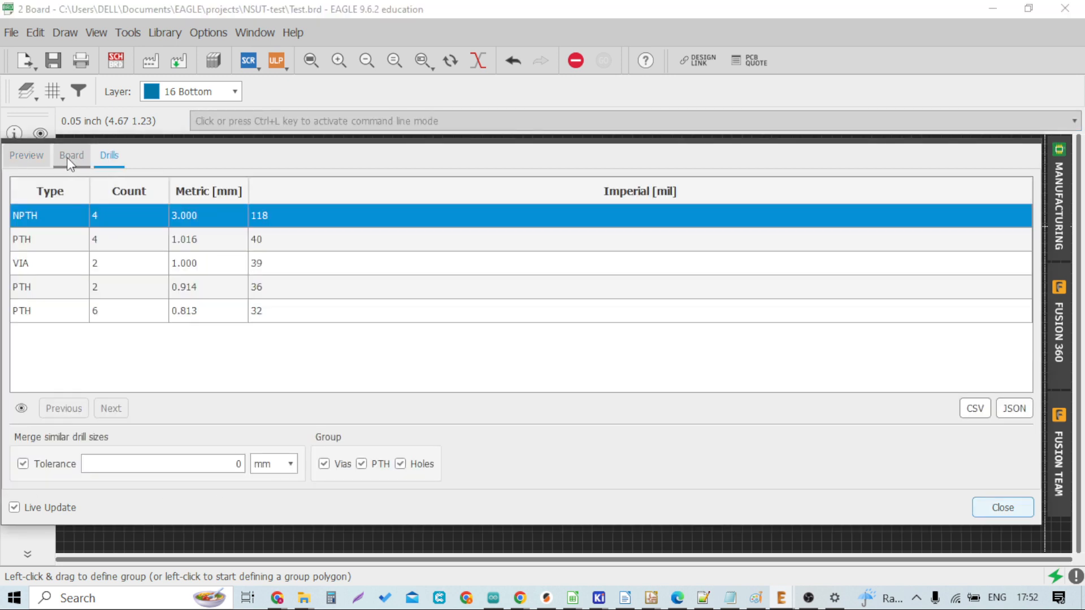
left_click(35, 154)
left_click(988, 508)
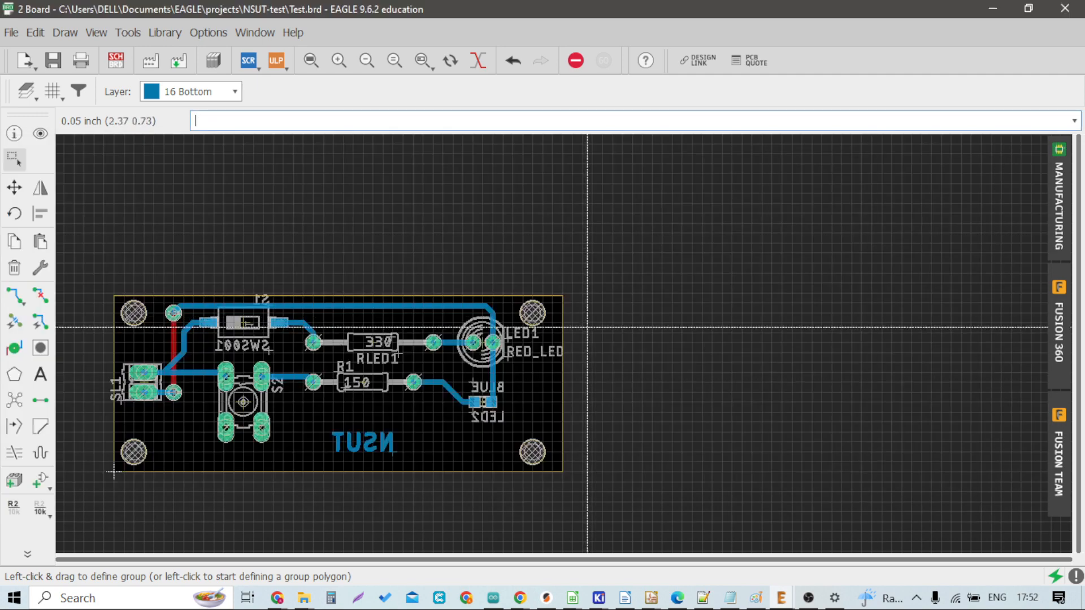
Step: Switch the manufacturing preview to the top side to review it, then close the preview
scroll(407, 308, "down", 2)
scroll(250, 314, "up", 5)
scroll(249, 314, "down", 2)
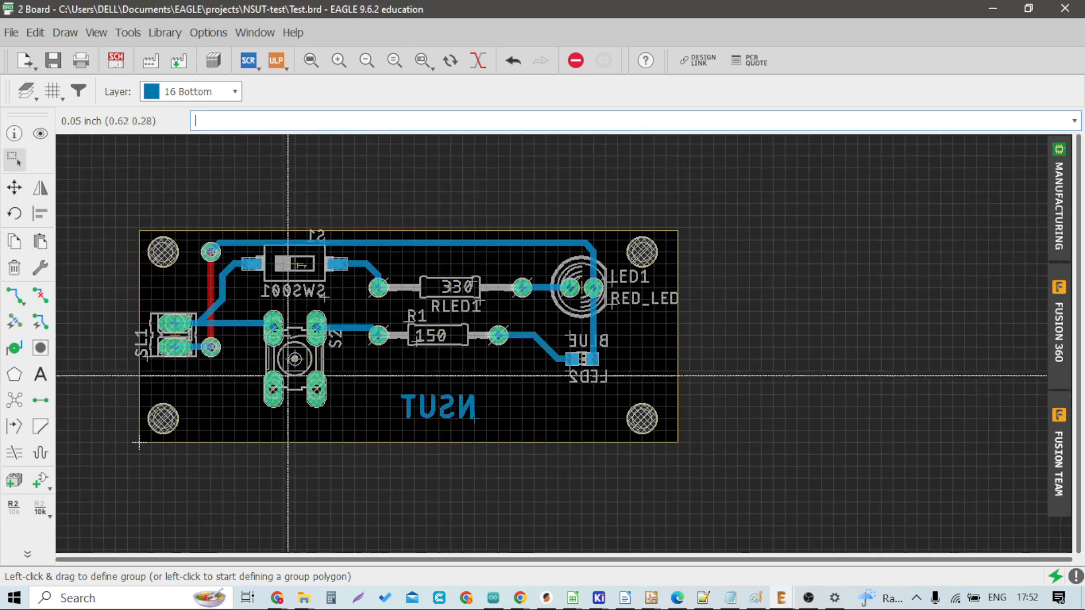
scroll(286, 316, "up", 1)
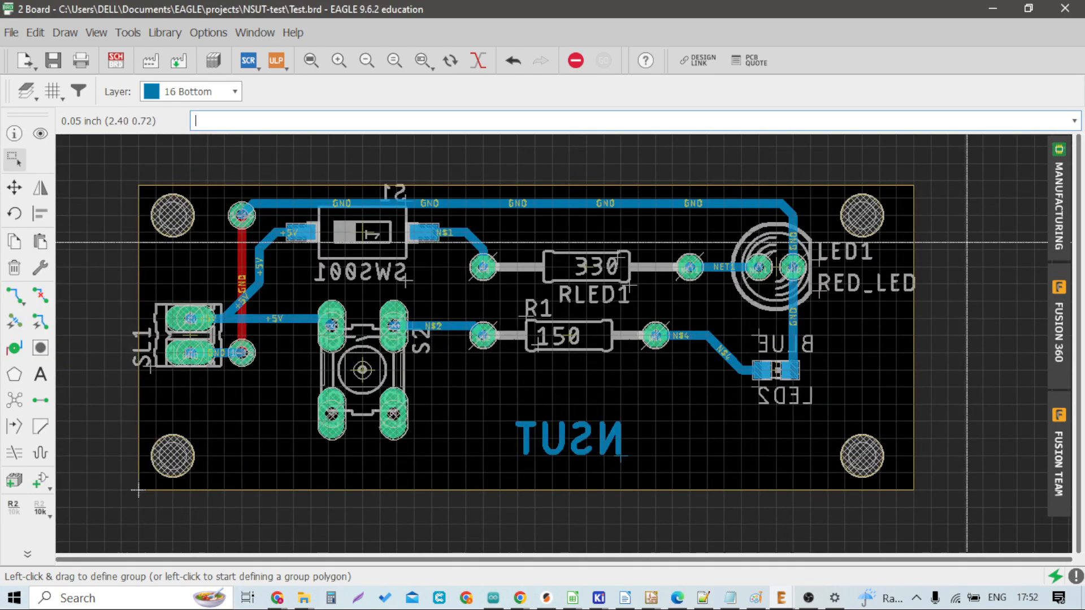
left_click(1059, 209)
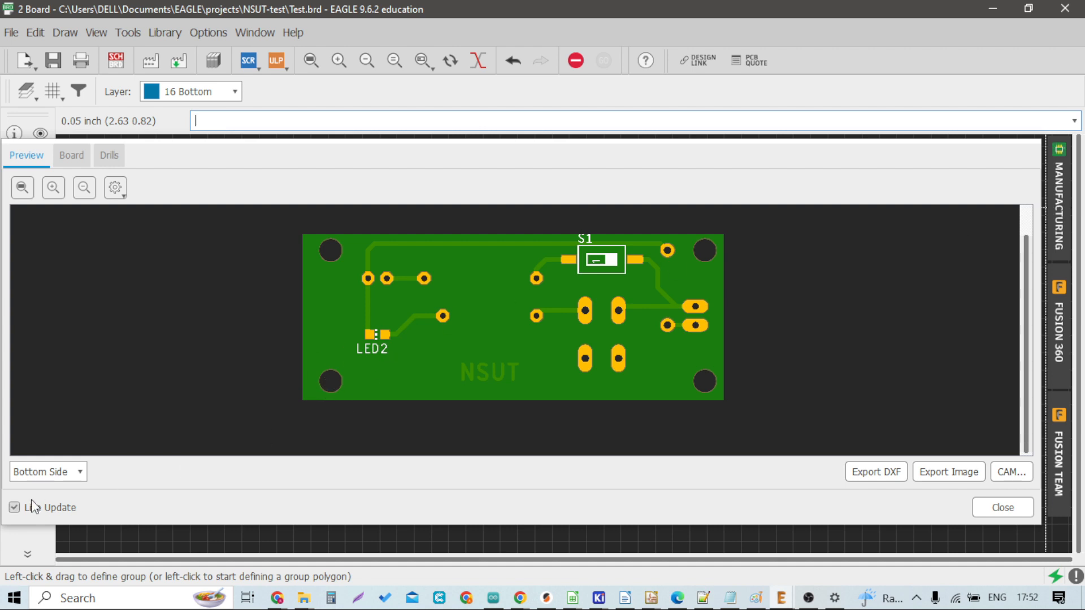
left_click(41, 474)
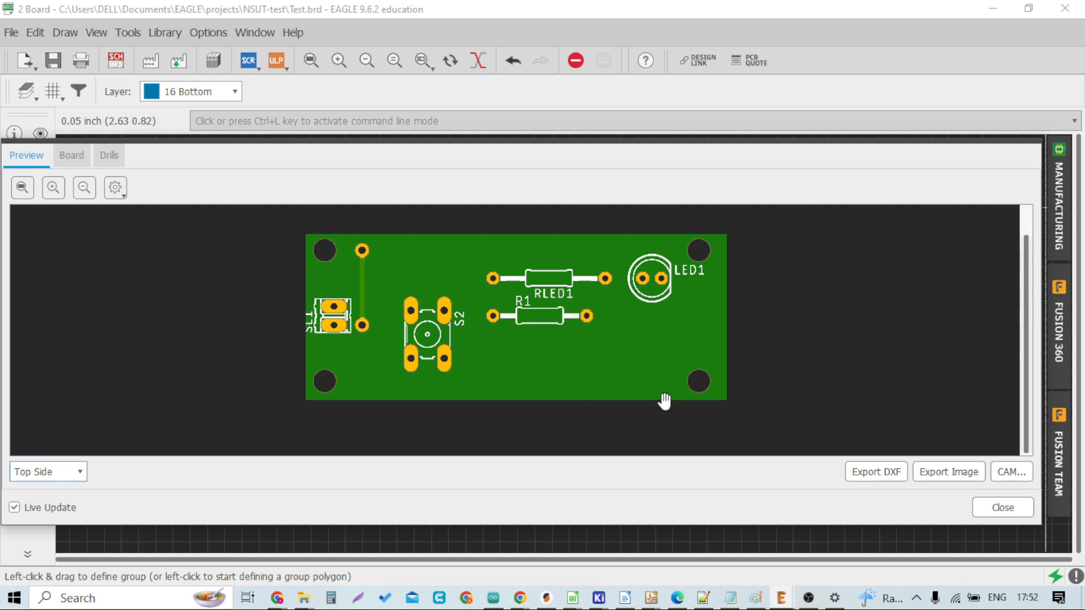
left_click(1003, 507)
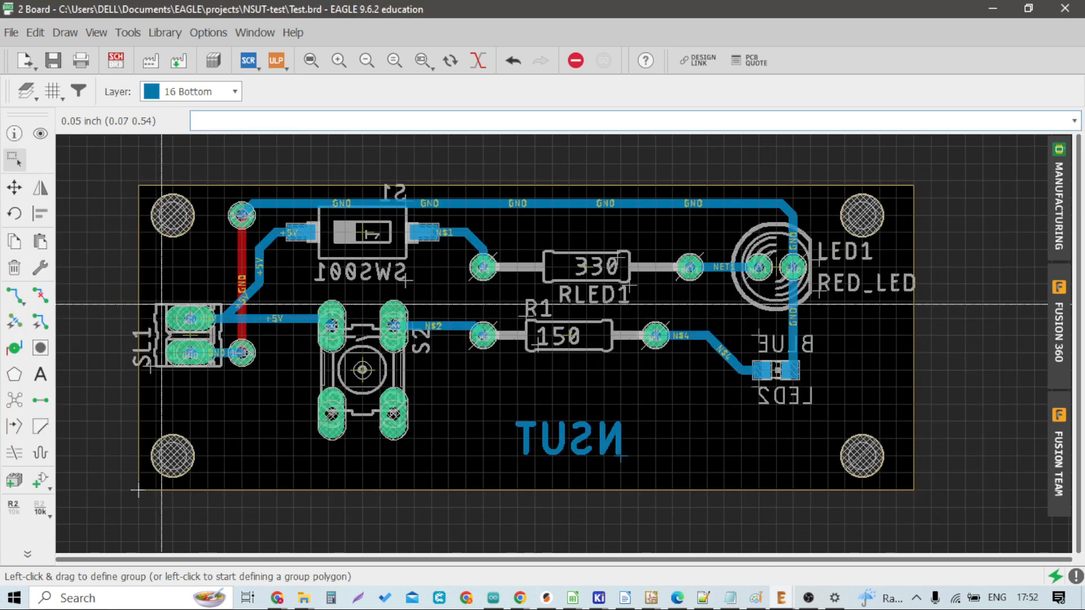
Step: Rotate the SL1 label to horizontal and move it below the connector
left_click(16, 187)
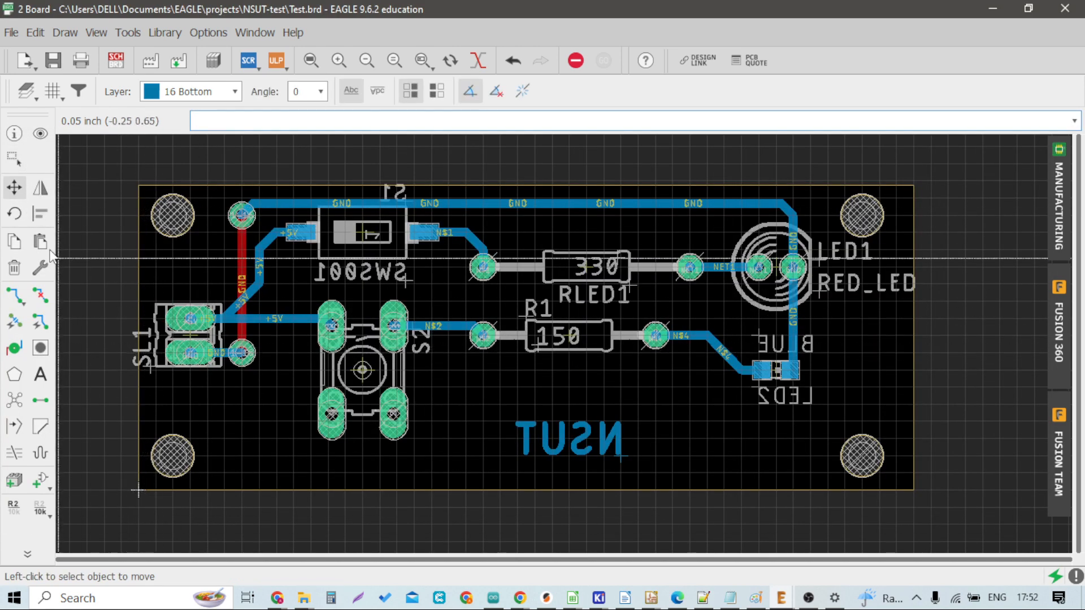
scroll(145, 367, "up", 2)
scroll(144, 366, "up", 1)
left_click(144, 366)
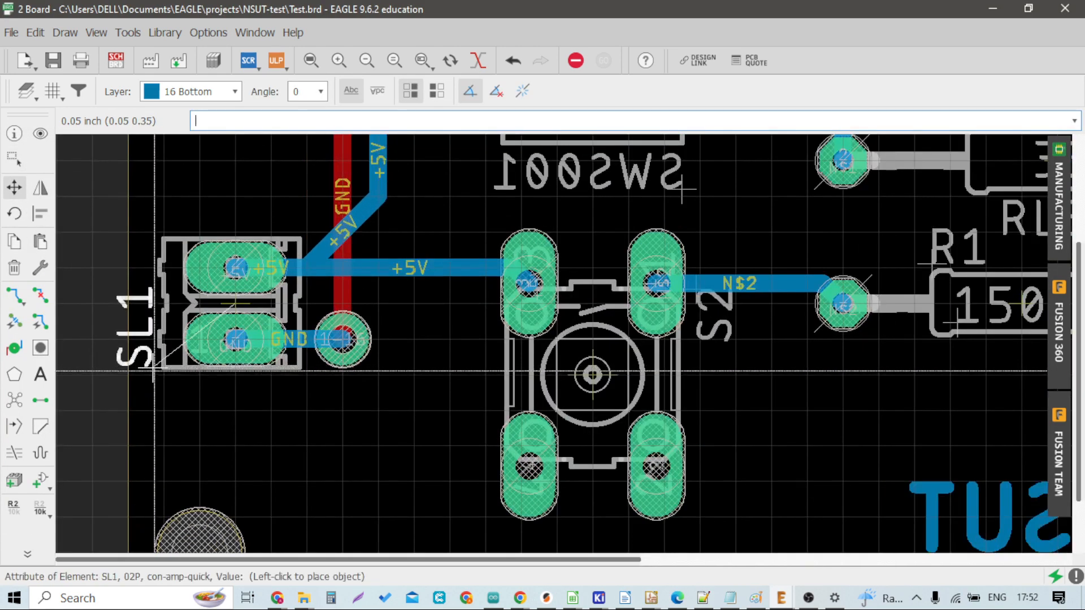
right_click(254, 398)
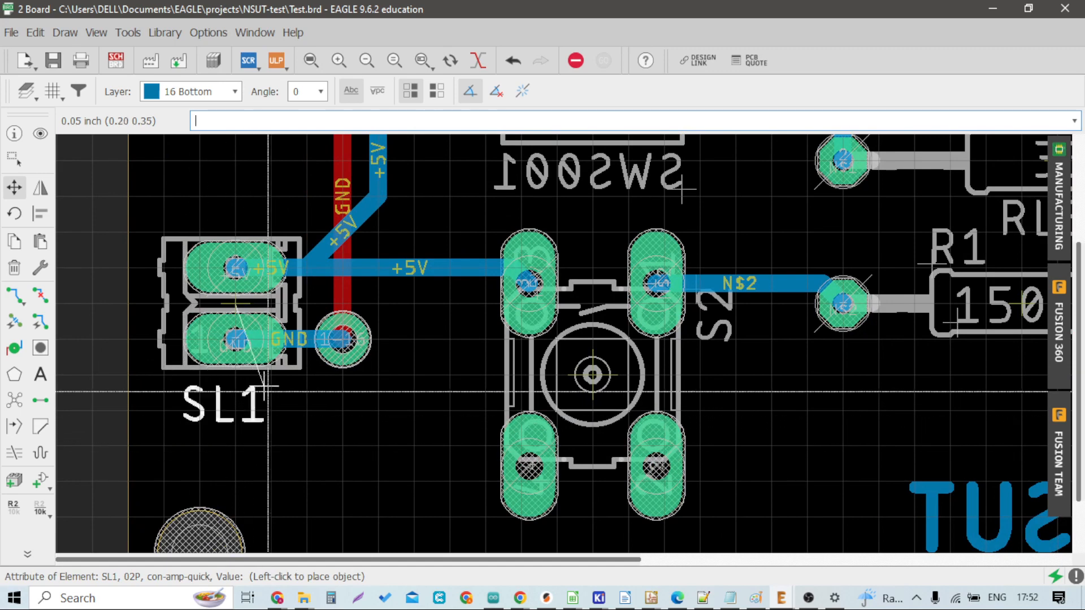
left_click(268, 387)
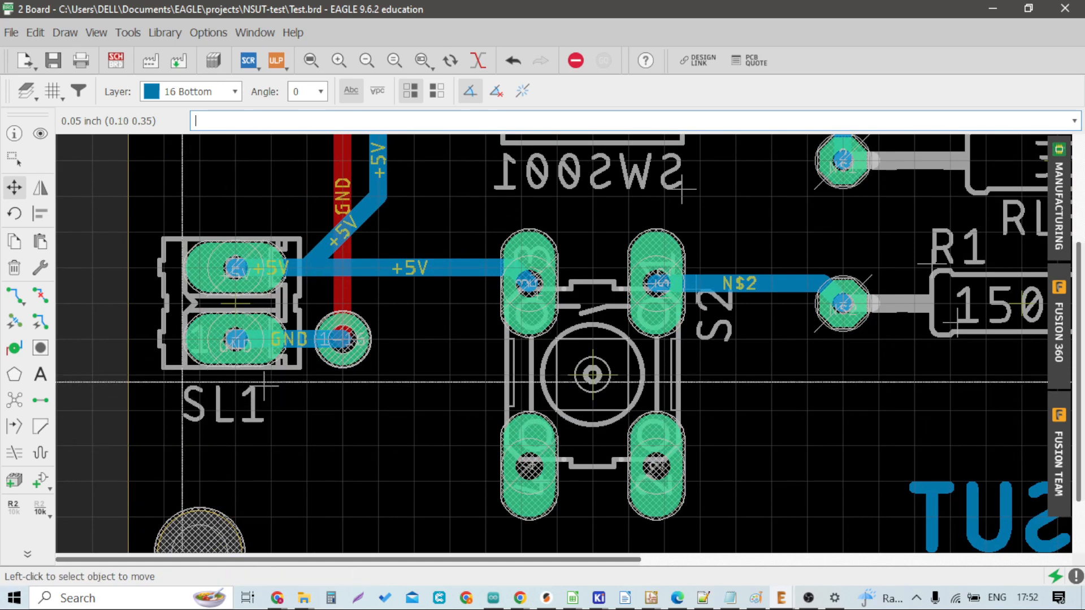
key("alt+Tab")
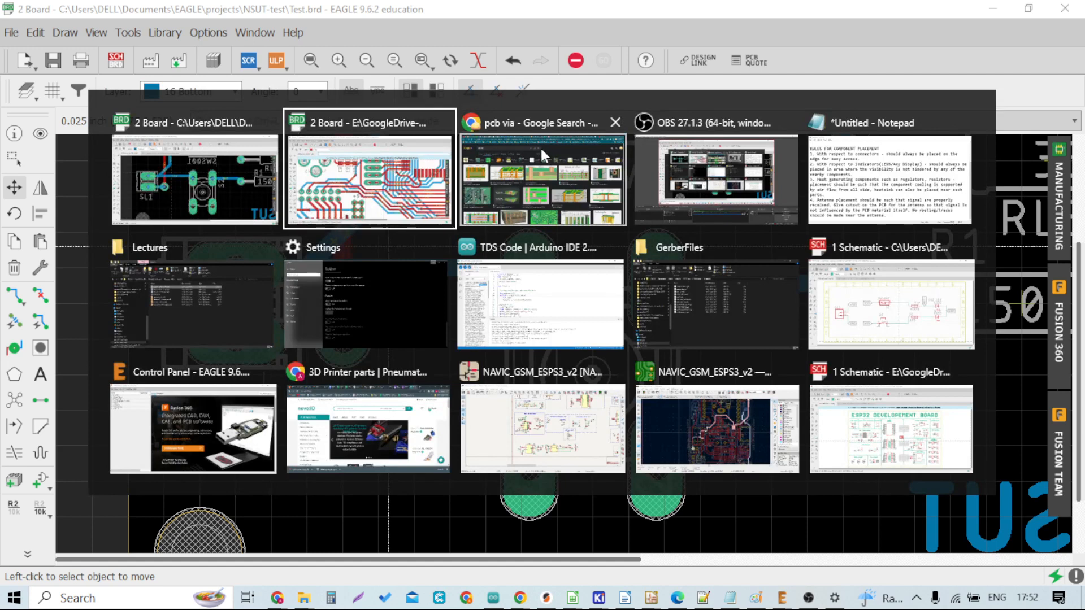
key("Escape")
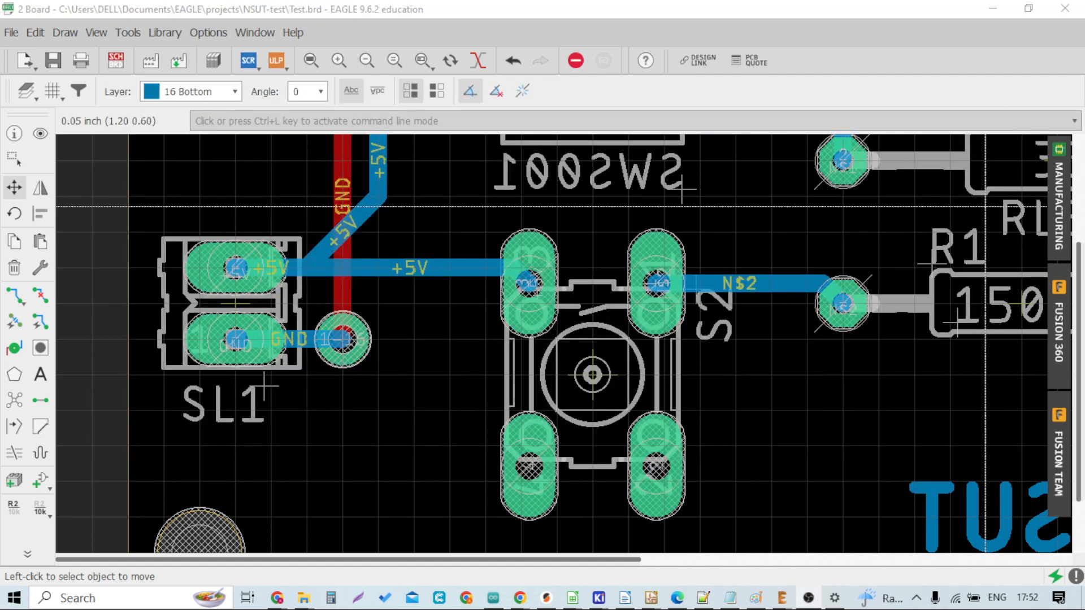
Step: Move the RLED1 label to sit above the 330 resistor
scroll(433, 403, "down", 3)
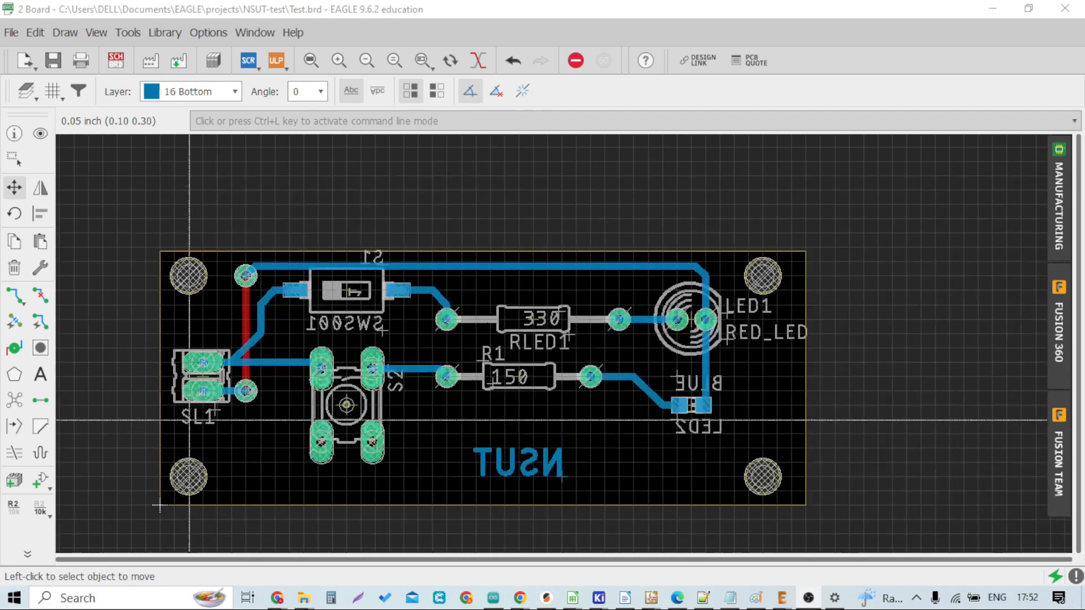
scroll(433, 402, "up", 2)
scroll(388, 415, "down", 5)
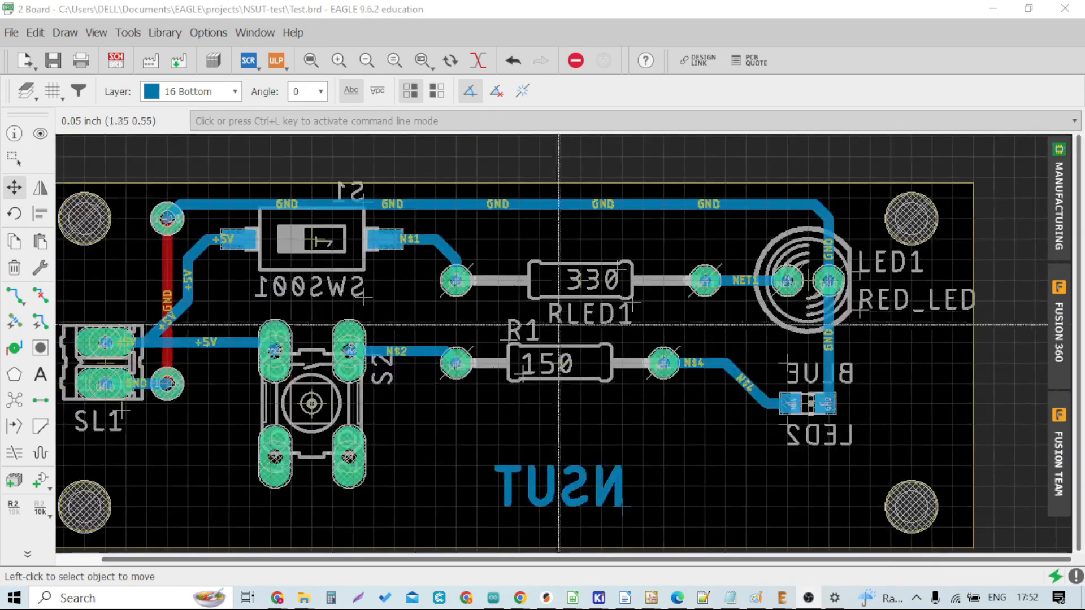
scroll(339, 368, "up", 6)
scroll(339, 368, "down", 2)
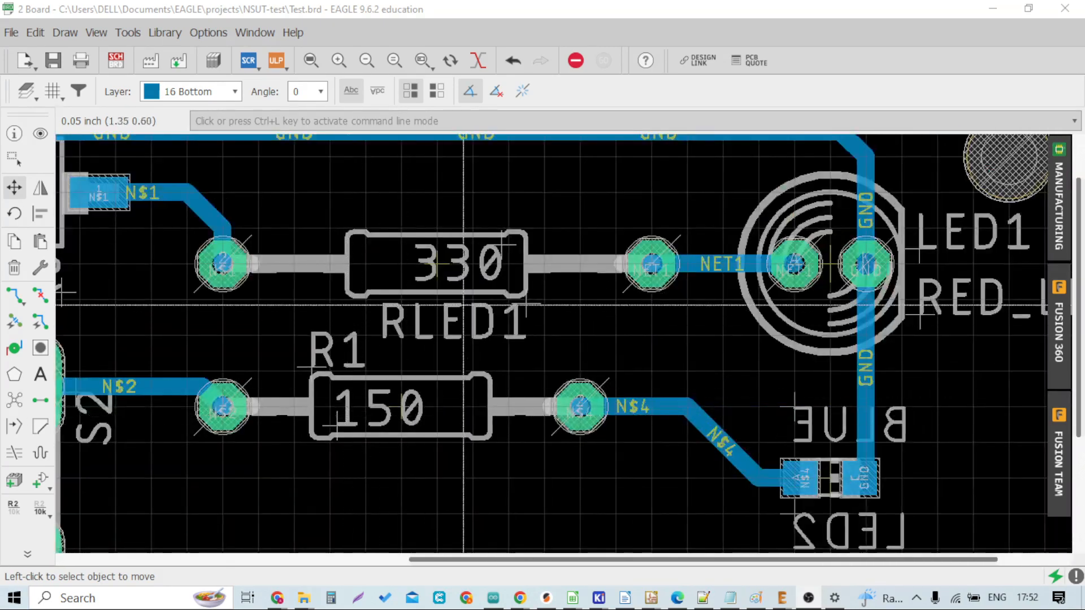
left_click(529, 296)
scroll(528, 296, "down", 2)
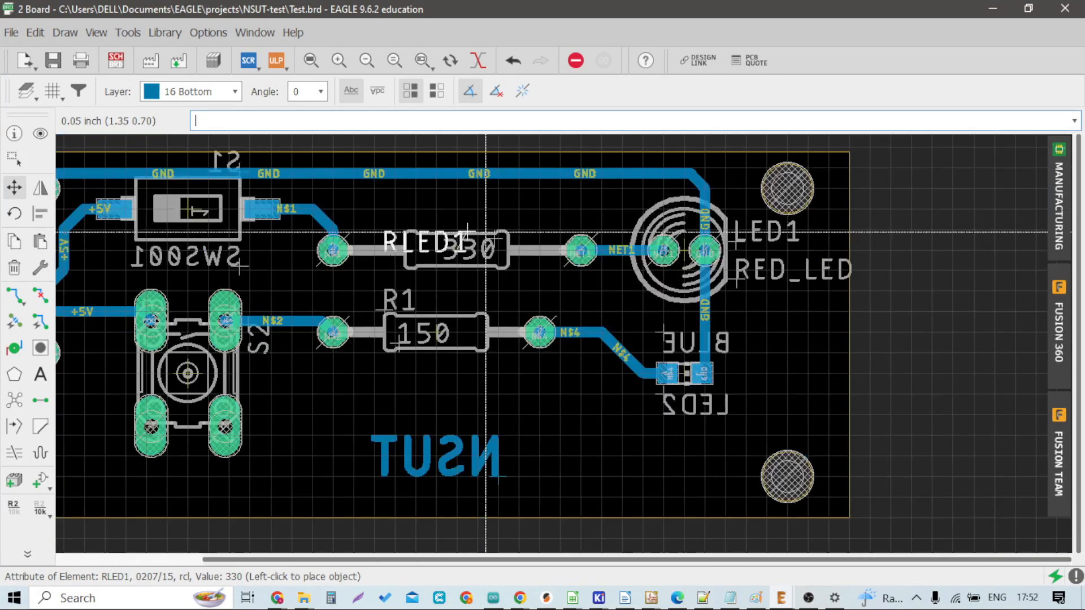
left_click(489, 206)
scroll(491, 205, "up", 3)
left_click(491, 205)
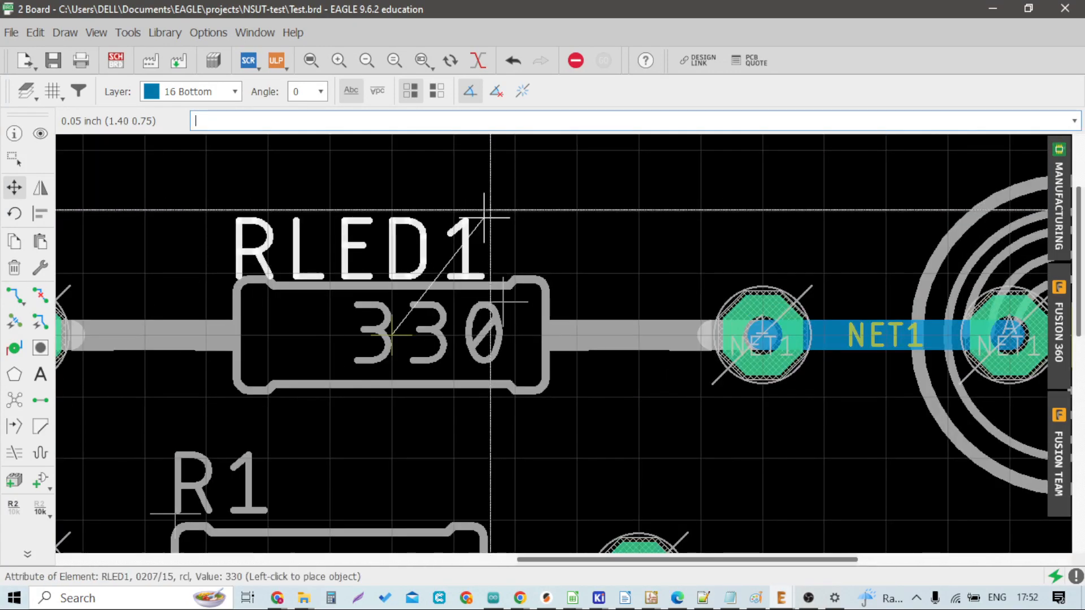
left_click(517, 175)
Step: Move the R1 label below the 150 resistor
scroll(390, 331, "down", 2)
scroll(390, 331, "up", 1)
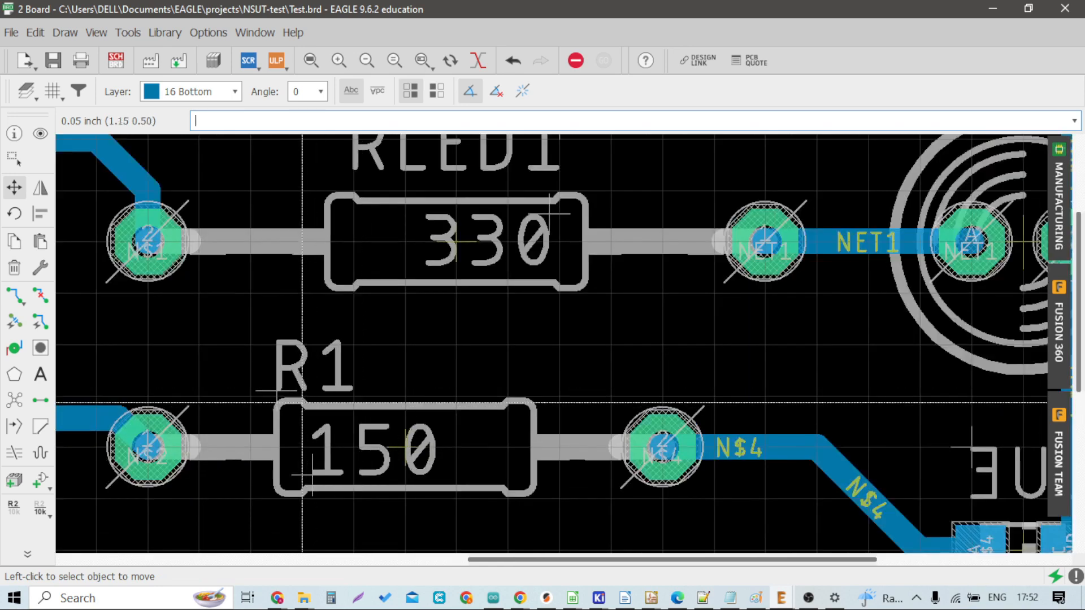
left_click(319, 368)
scroll(364, 389, "down", 2)
scroll(371, 509, "up", 3)
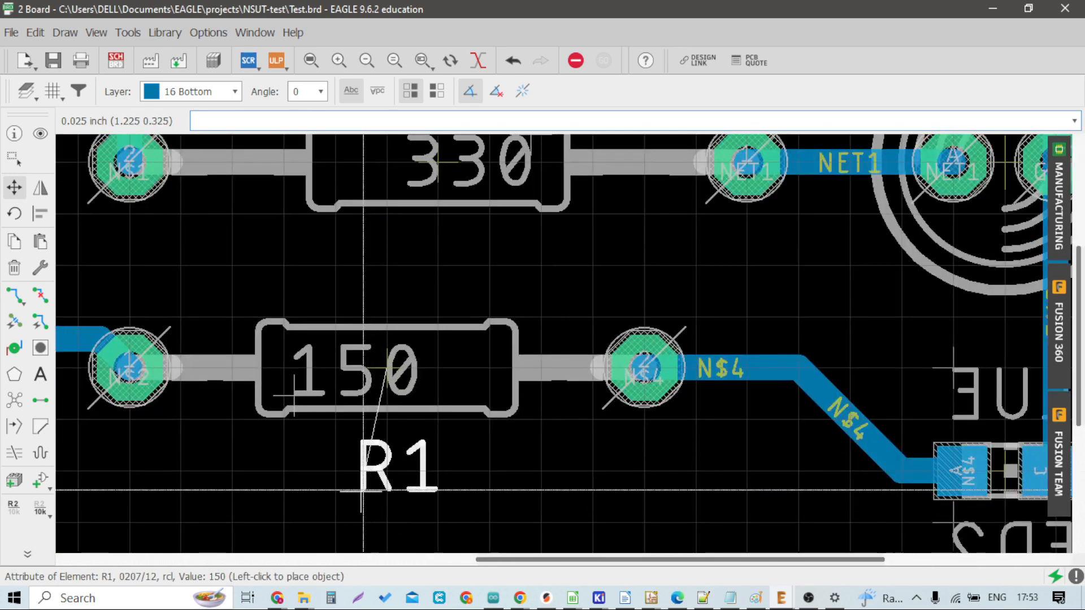
left_click(370, 505)
Step: Review the board's top side in the manufacturing preview
scroll(390, 486, "down", 4)
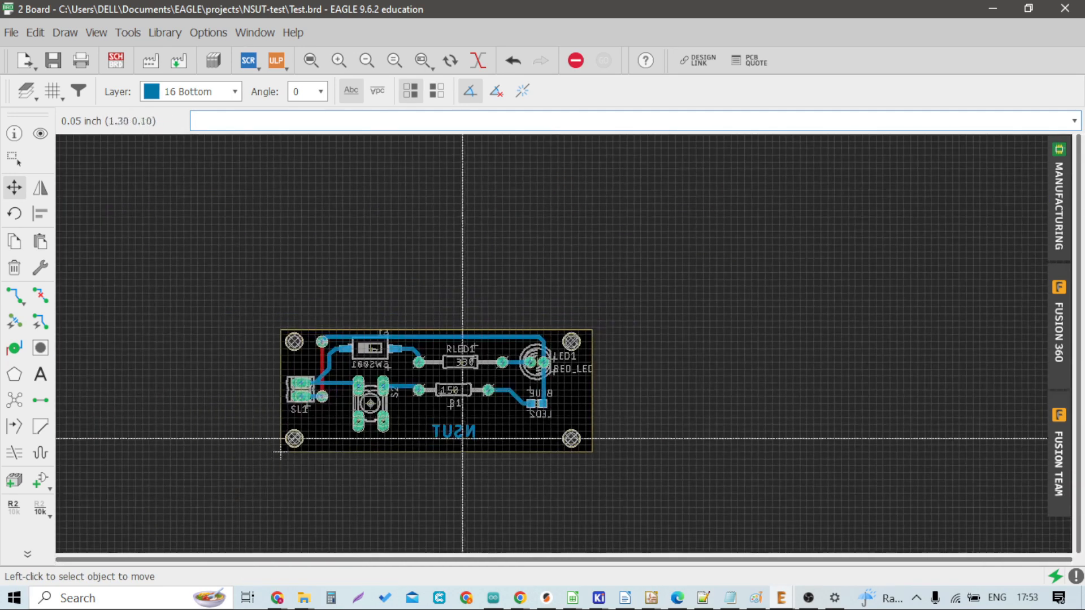
scroll(433, 390, "up", 4)
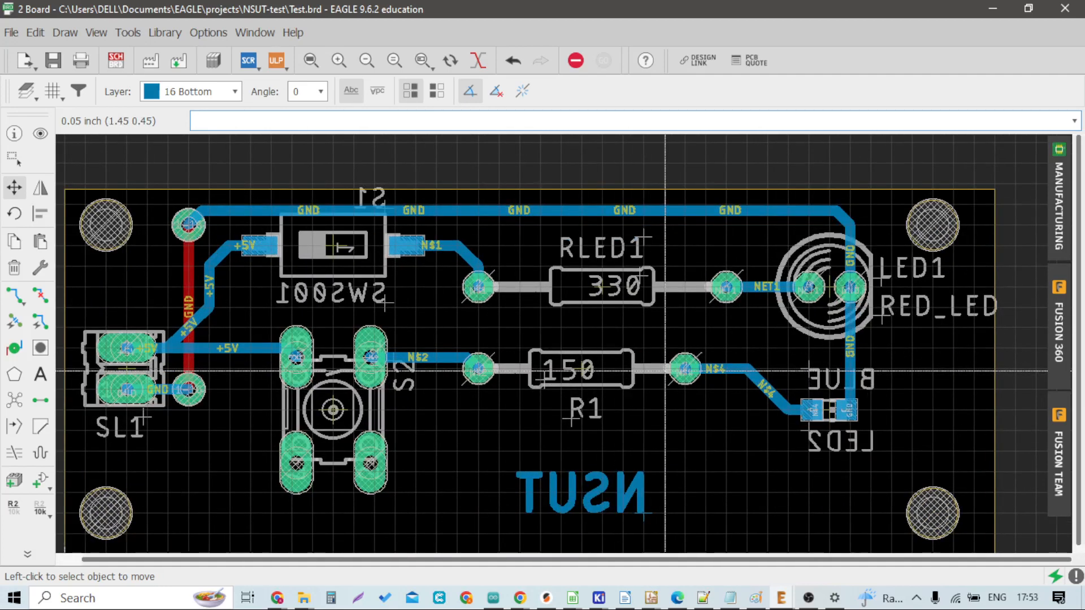
scroll(469, 441, "down", 2)
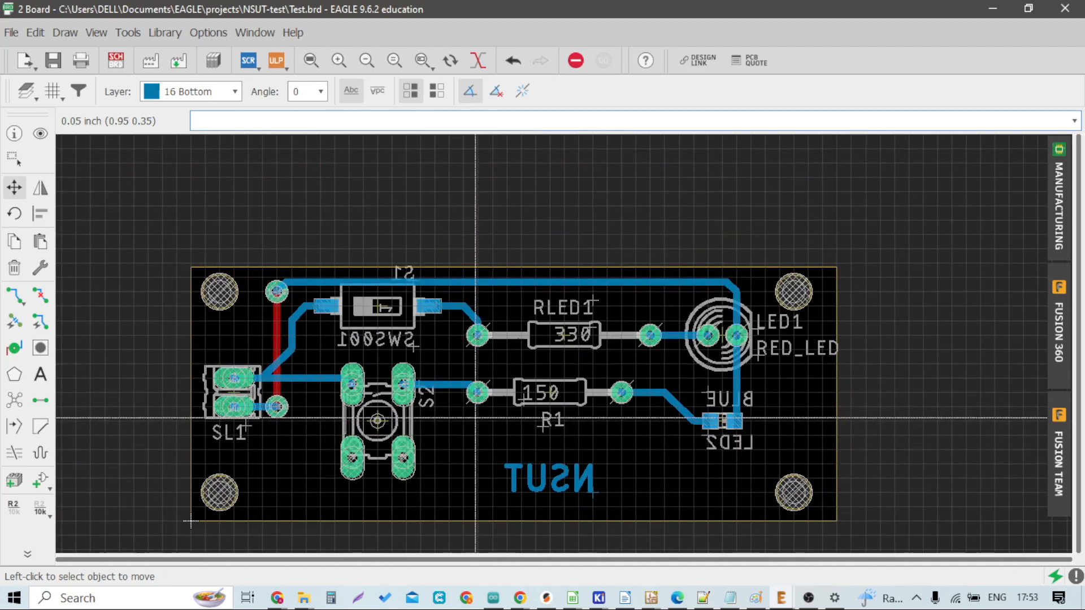
scroll(707, 367, "up", 1)
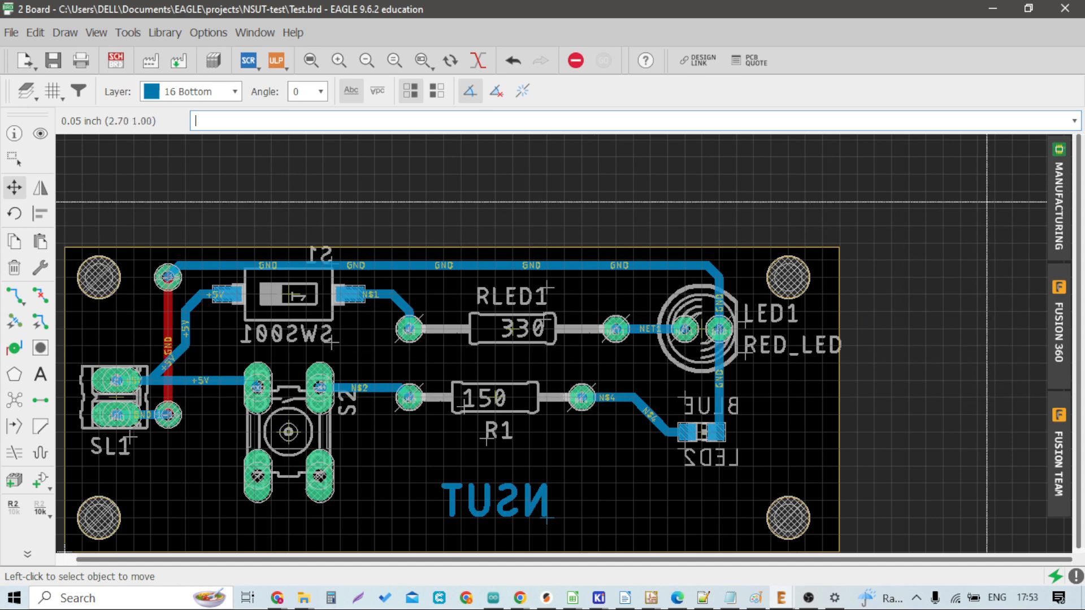
left_click(1060, 204)
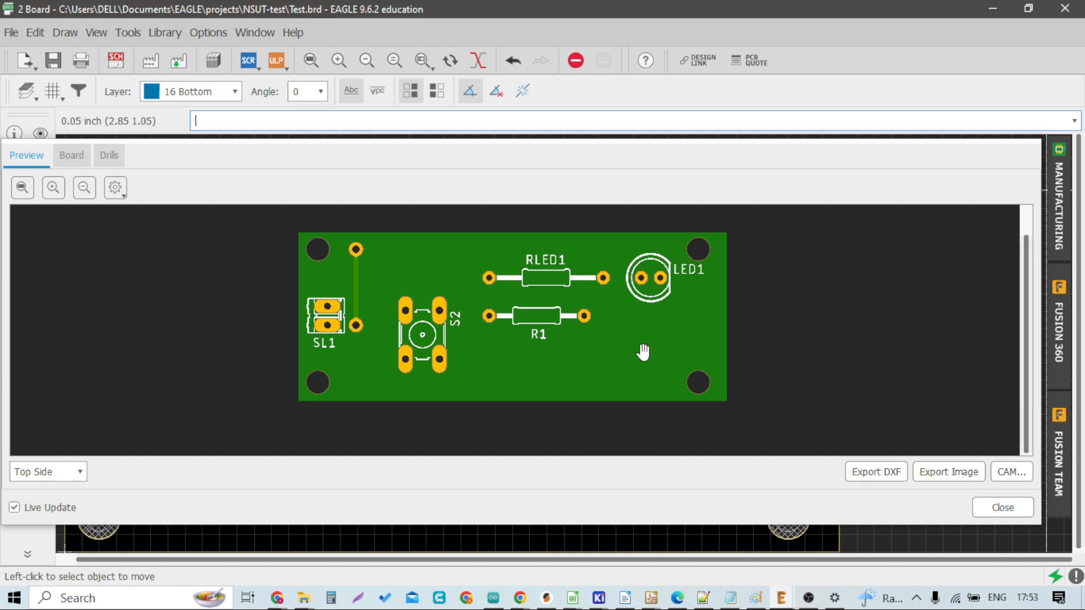
left_click(983, 509)
Step: Add the text NSUT on the tPlace layer in the lower middle of the board, over the existing bottom NSUT
scroll(343, 446, "down", 5)
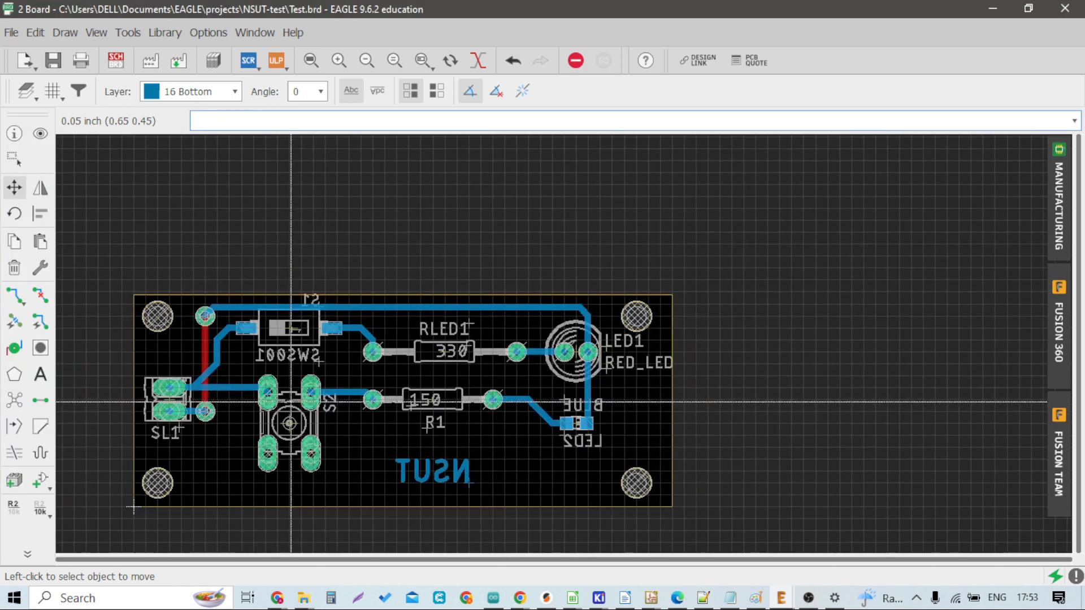
scroll(343, 446, "up", 6)
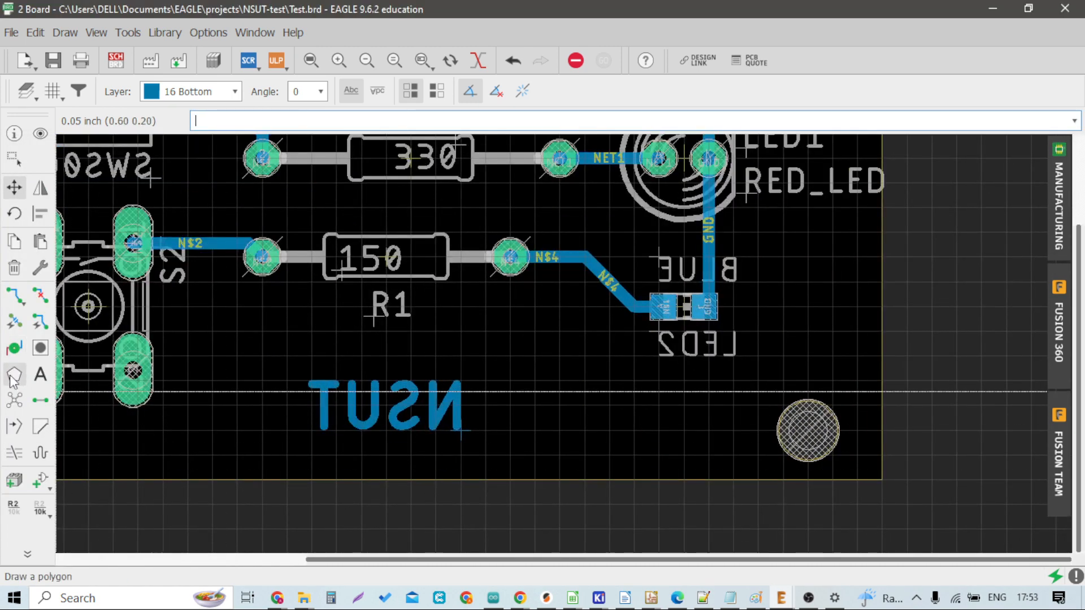
left_click(40, 374)
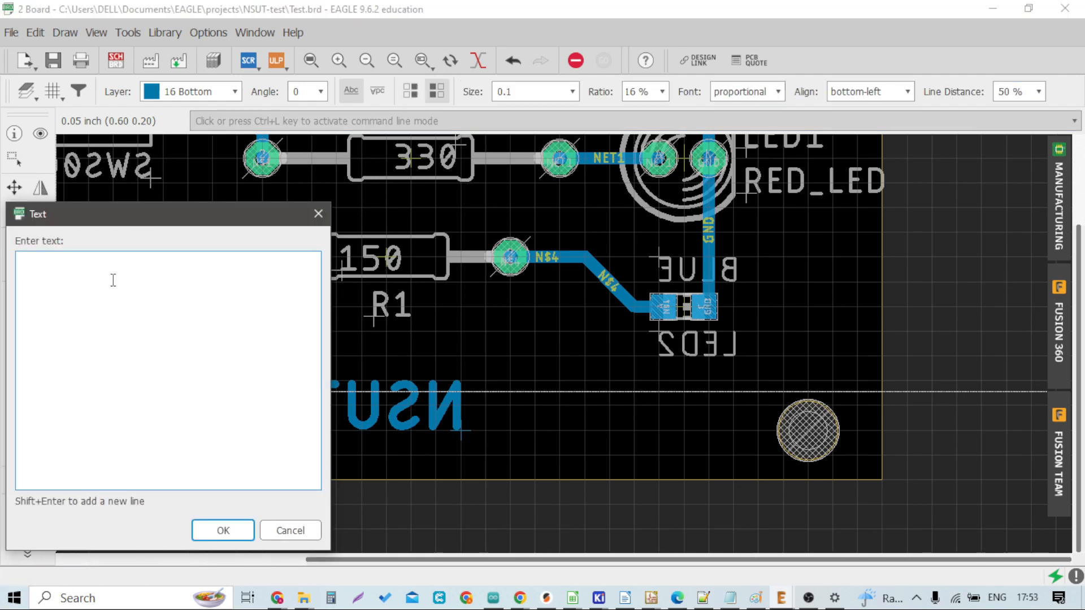
type("NSUT")
key("Return")
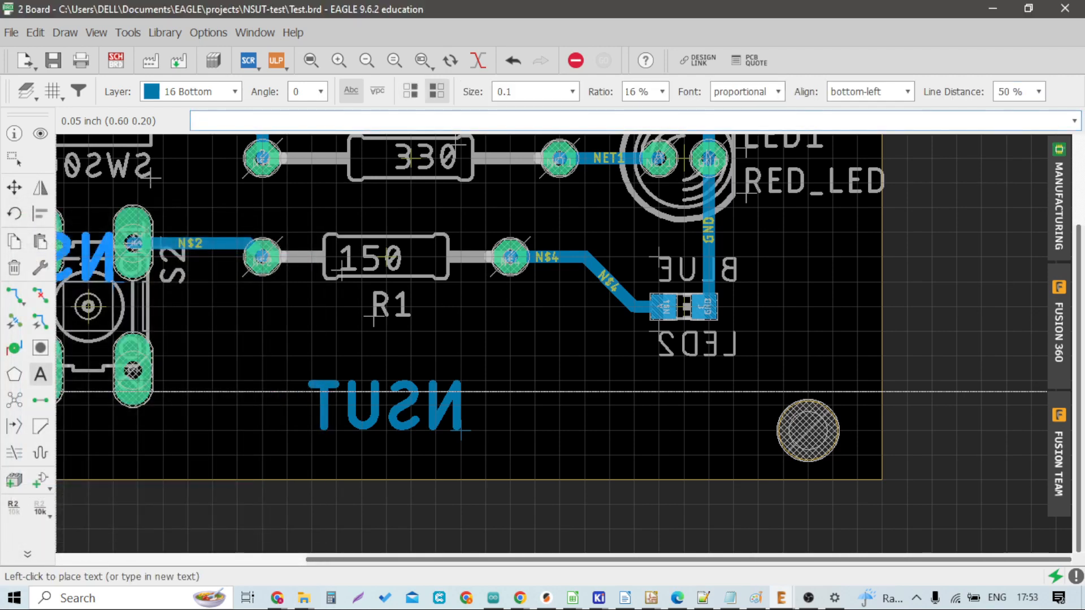
left_click(234, 92)
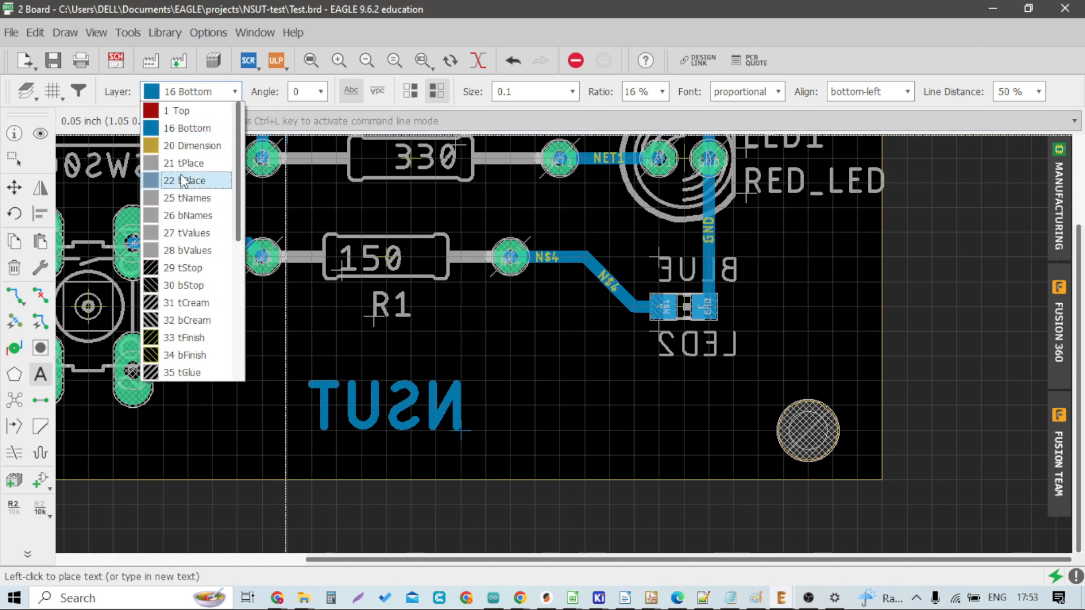
left_click(182, 163)
left_click(311, 431)
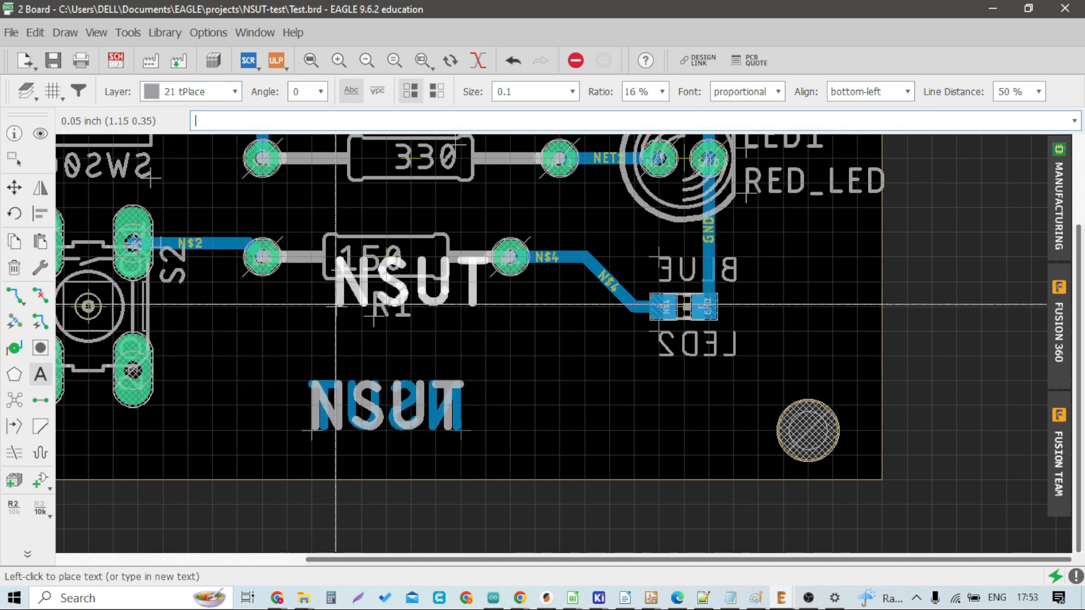
Step: Place a PCB text on the bPlace layer over the NSUT label and leave the Text tool
left_click(234, 92)
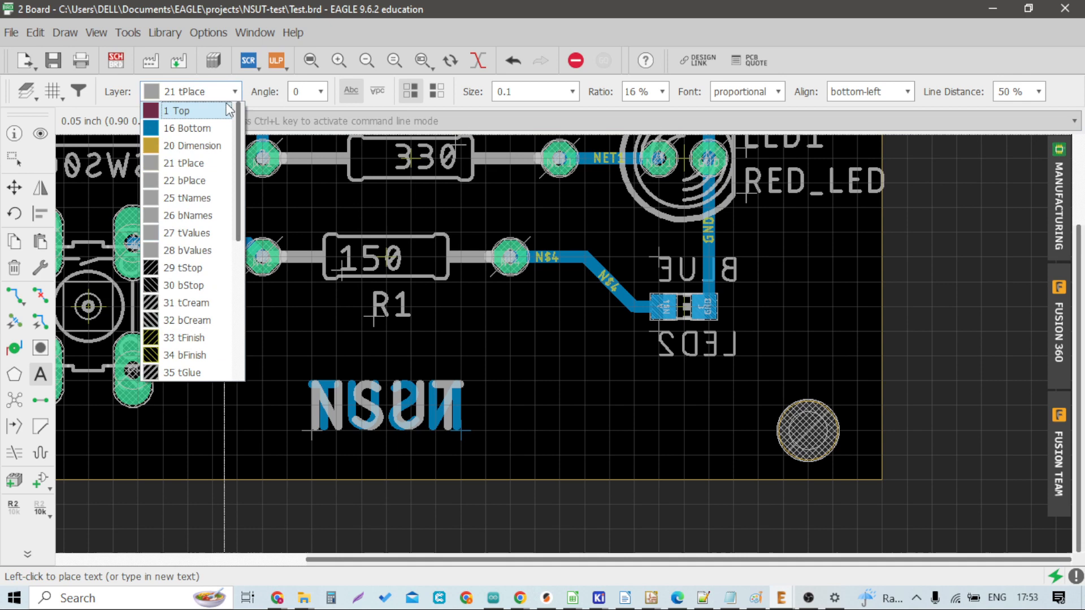
left_click(196, 162)
left_click(41, 374)
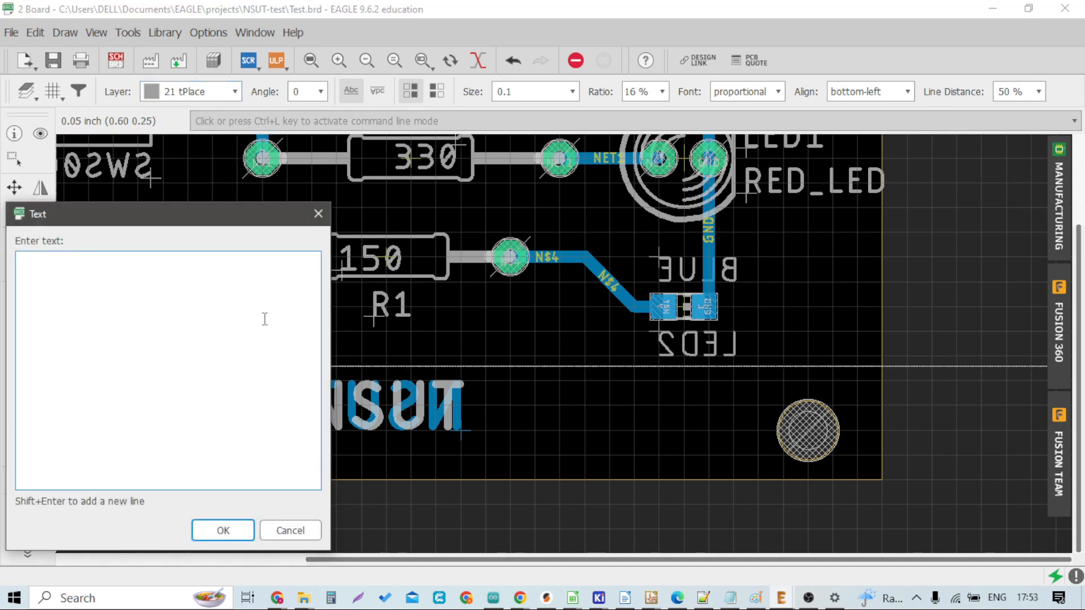
key("Return")
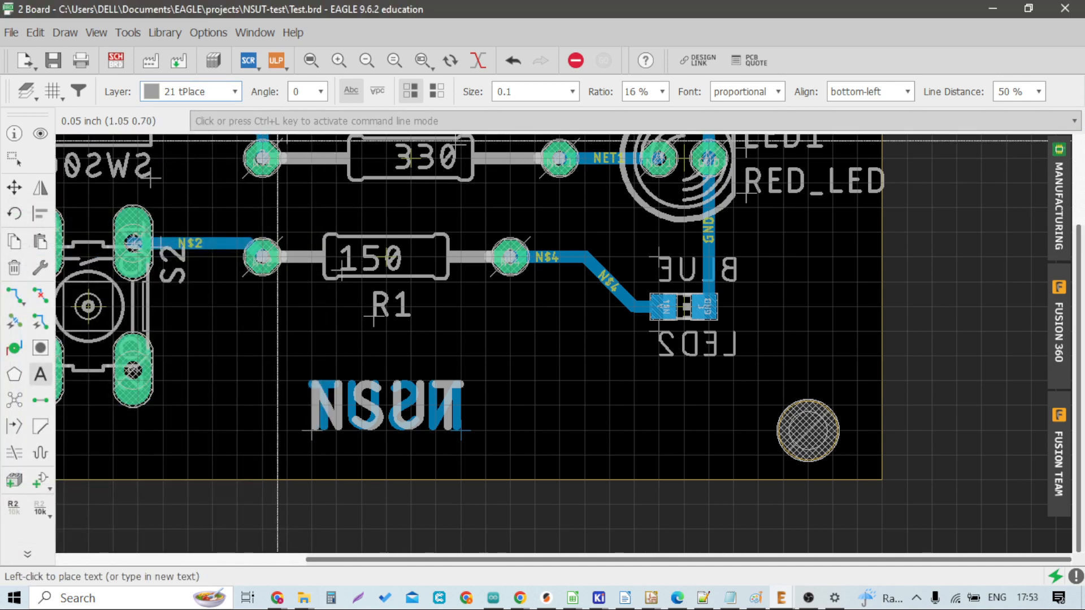
left_click(234, 91)
left_click(184, 180)
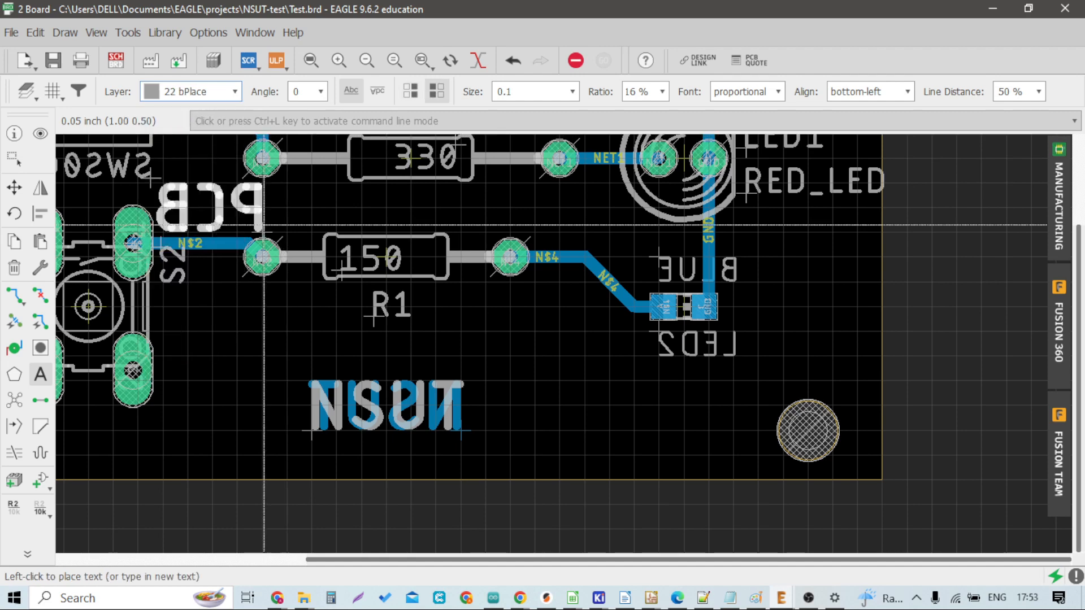
scroll(397, 410, "up", 3)
left_click(489, 446)
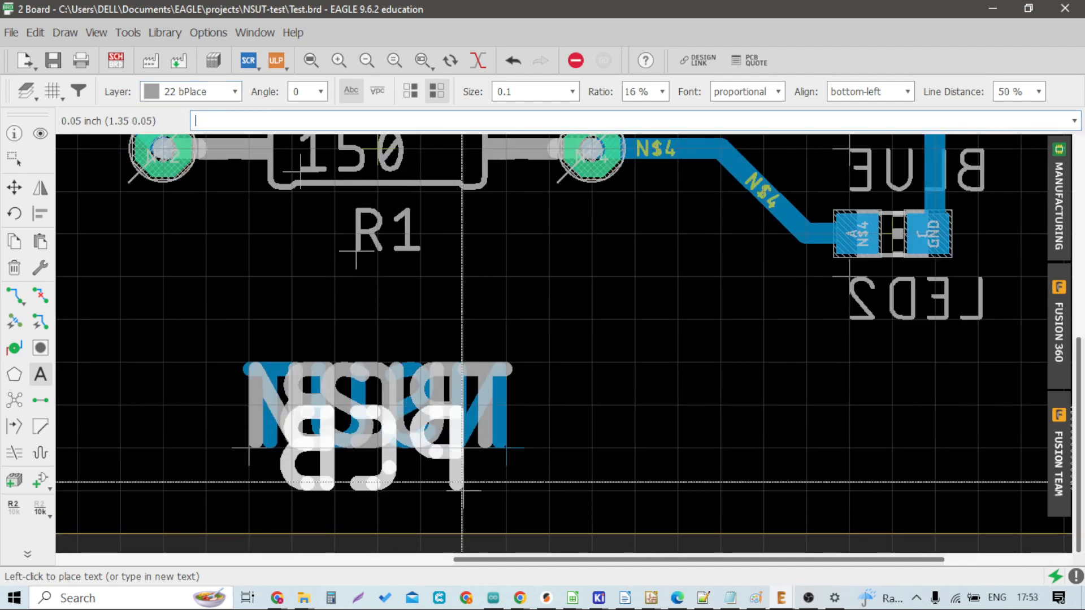
scroll(575, 416, "down", 3)
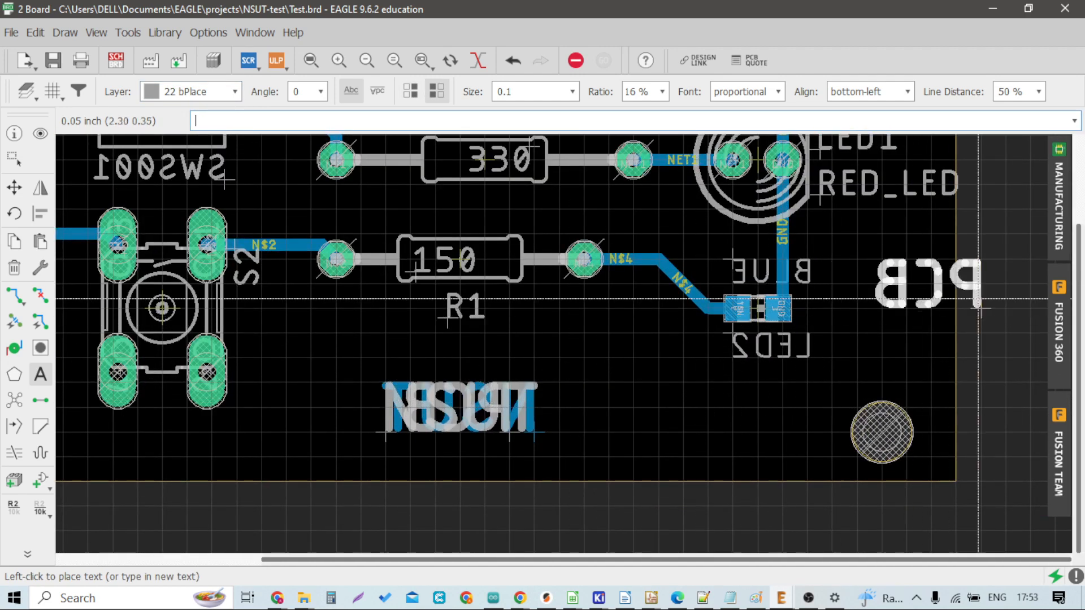
key("Escape")
key("Escape")
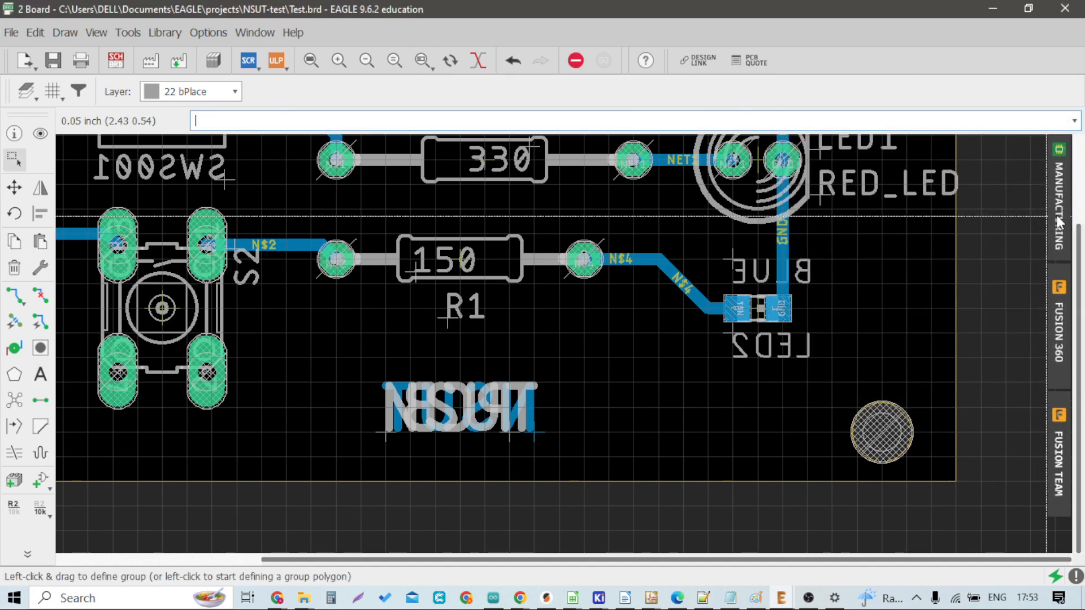
Step: Review the board's top and bottom sides in the manufacturing preview
left_click(1060, 222)
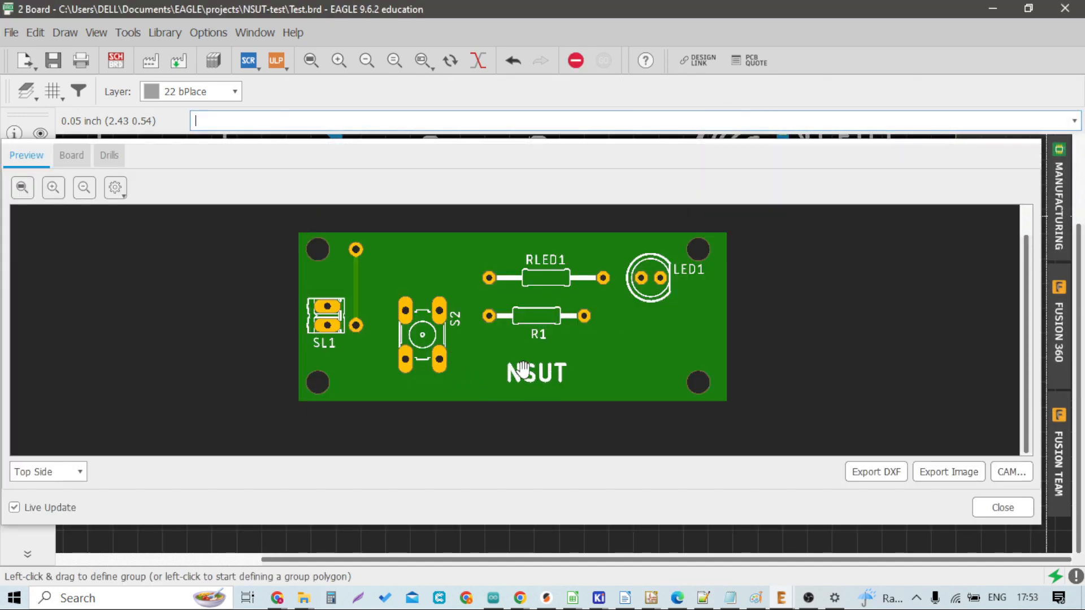
left_click(74, 477)
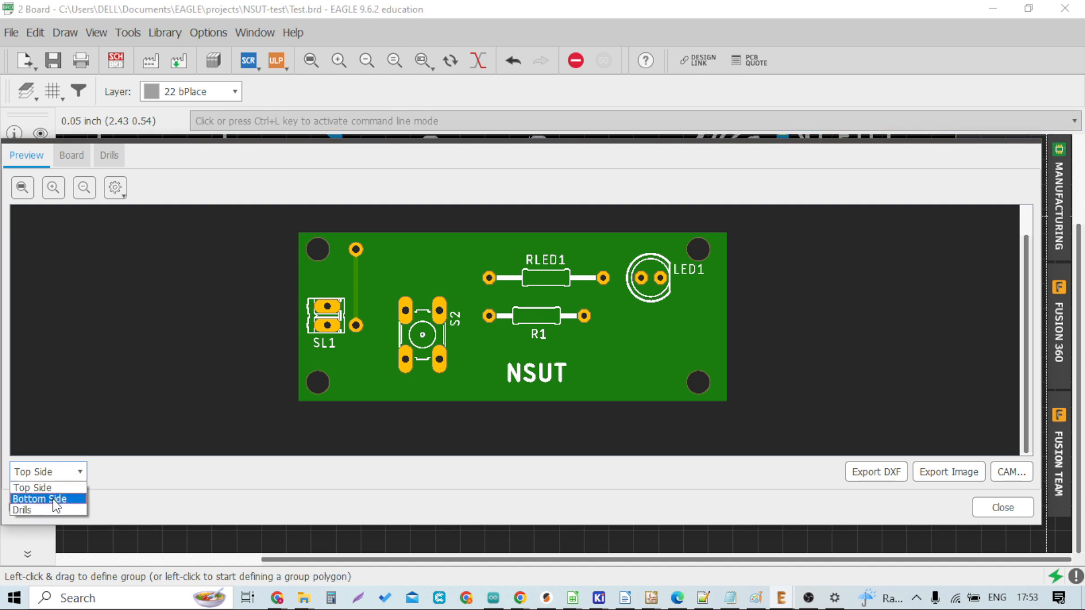
left_click(45, 499)
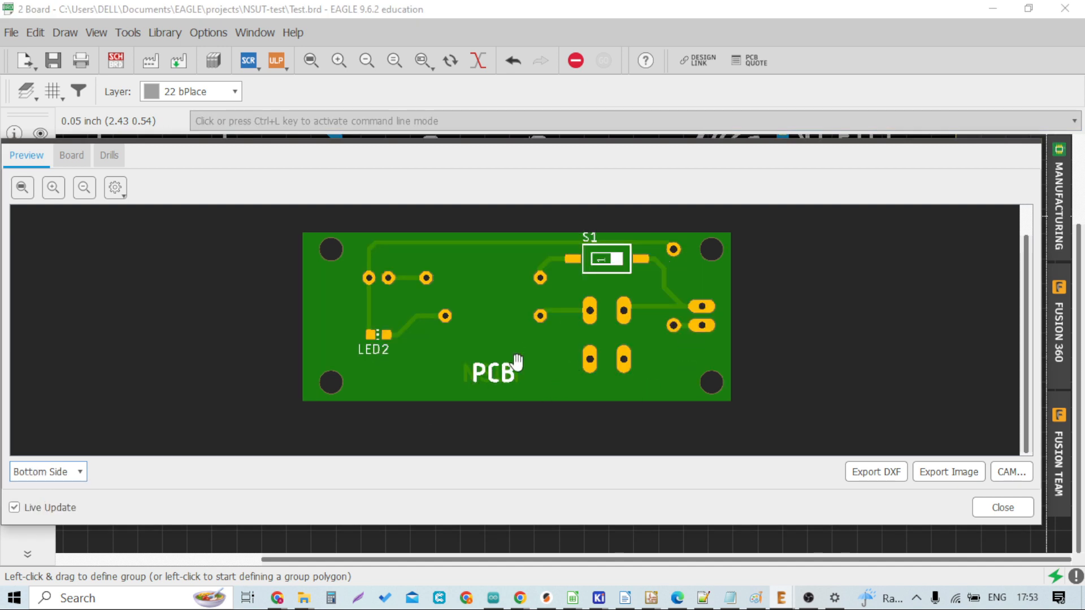
left_click(1009, 510)
Step: Zoom out to the whole board and save the design
scroll(508, 385, "down", 1)
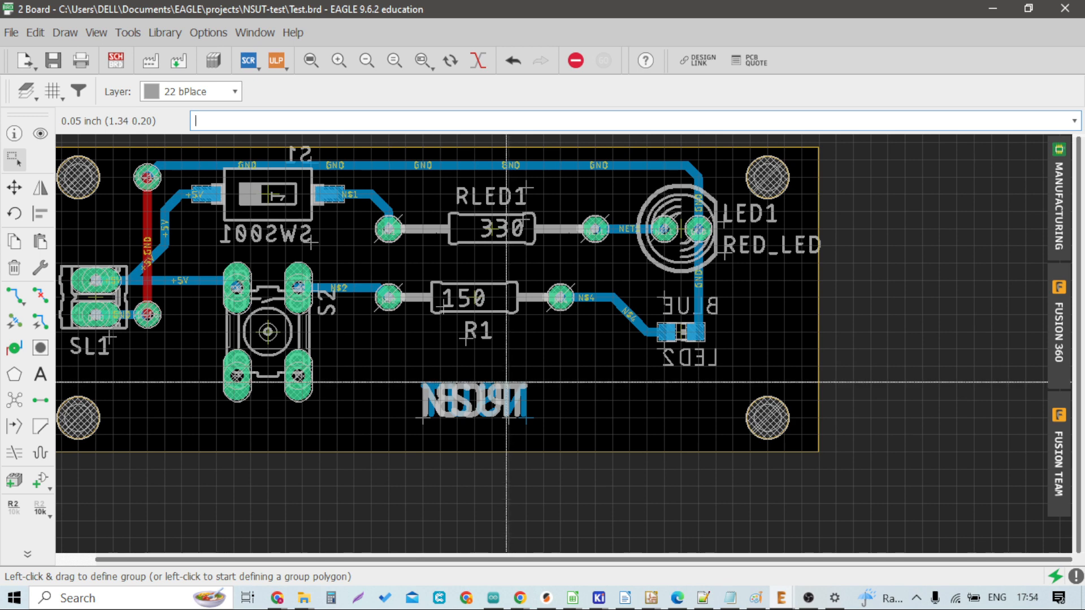
scroll(155, 336, "down", 2)
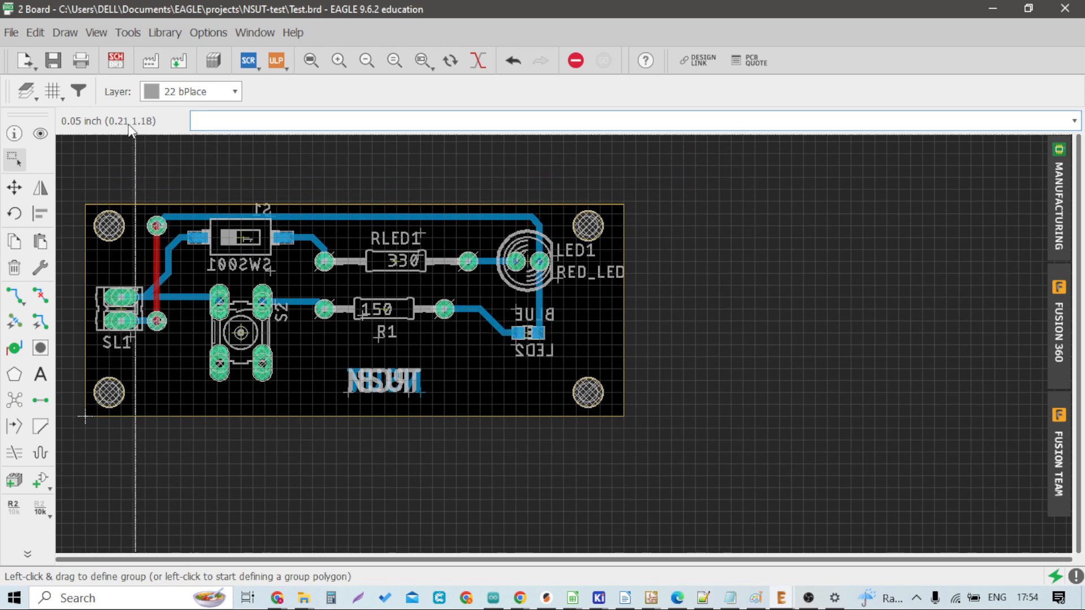
left_click(150, 63)
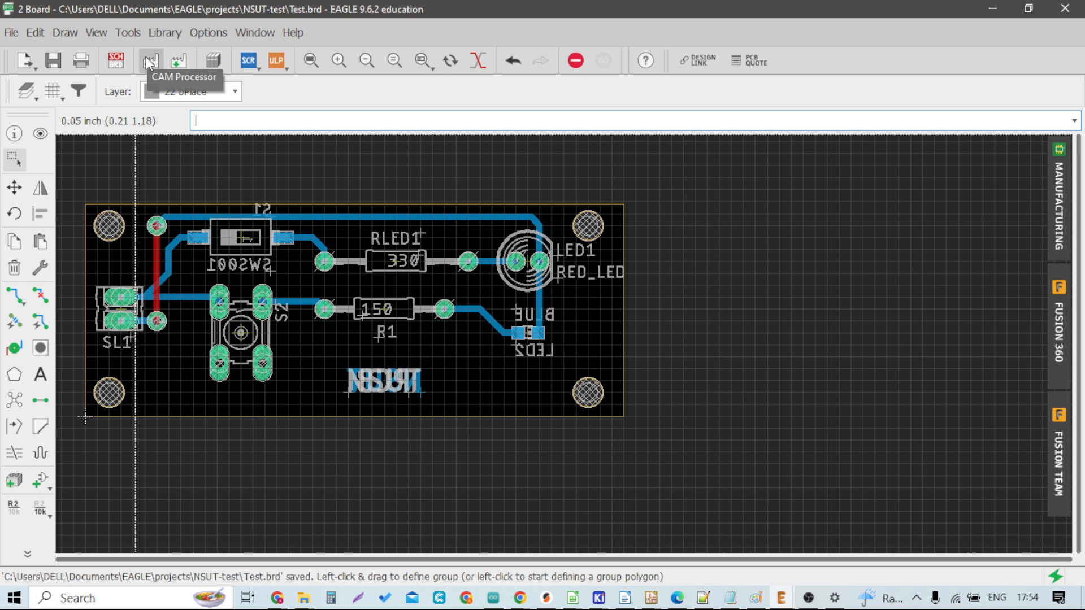
left_click(150, 62)
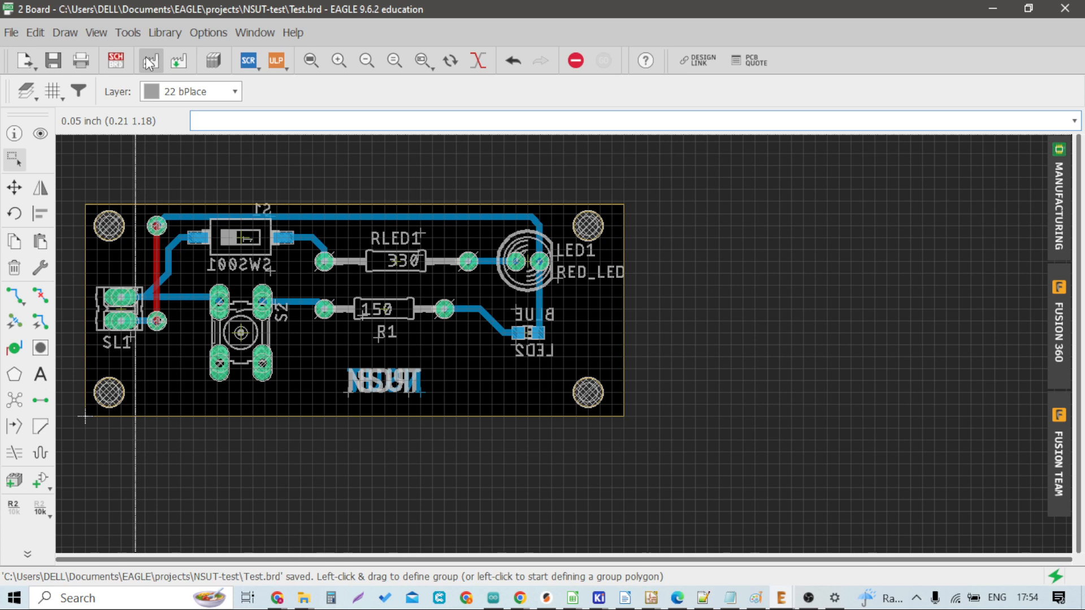
Step: Hide all layers, then display only the Top and Bottom copper layers to inspect the traces
left_click(26, 90)
left_click(281, 405)
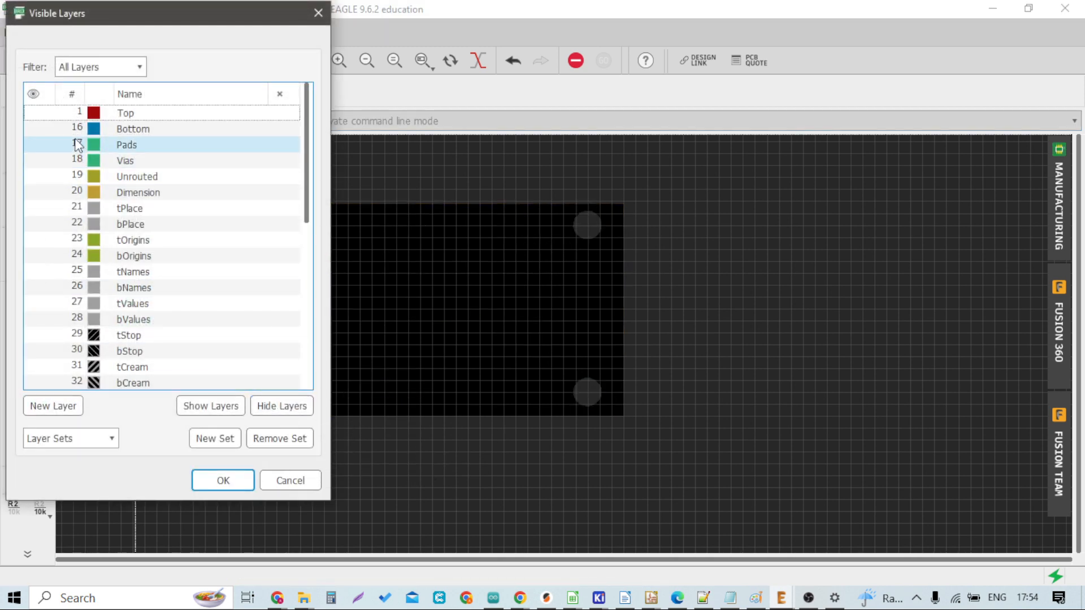
left_click(226, 481)
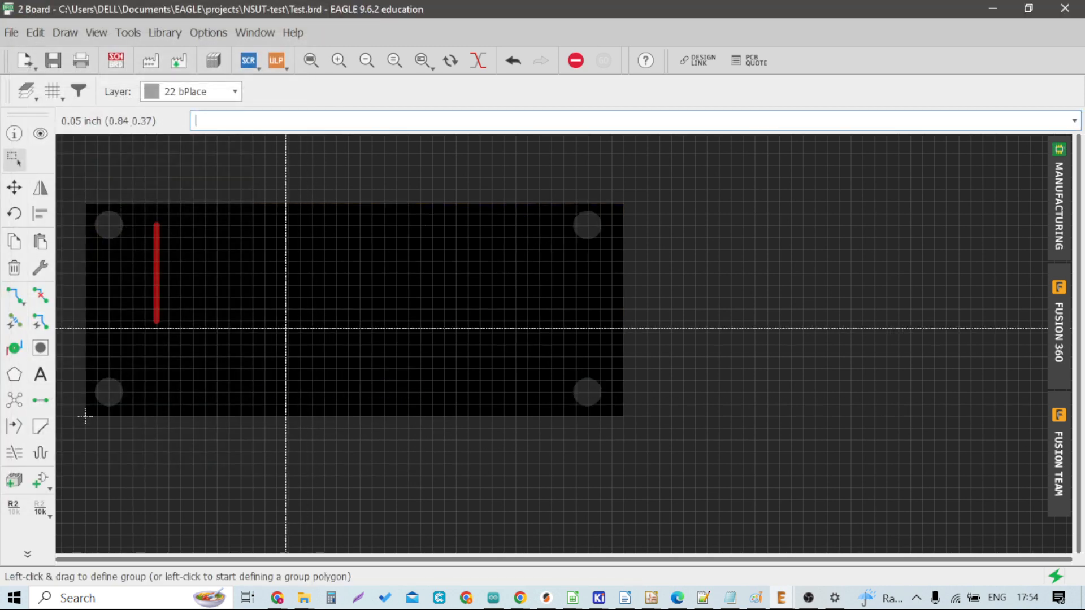
left_click(26, 96)
left_click(29, 97)
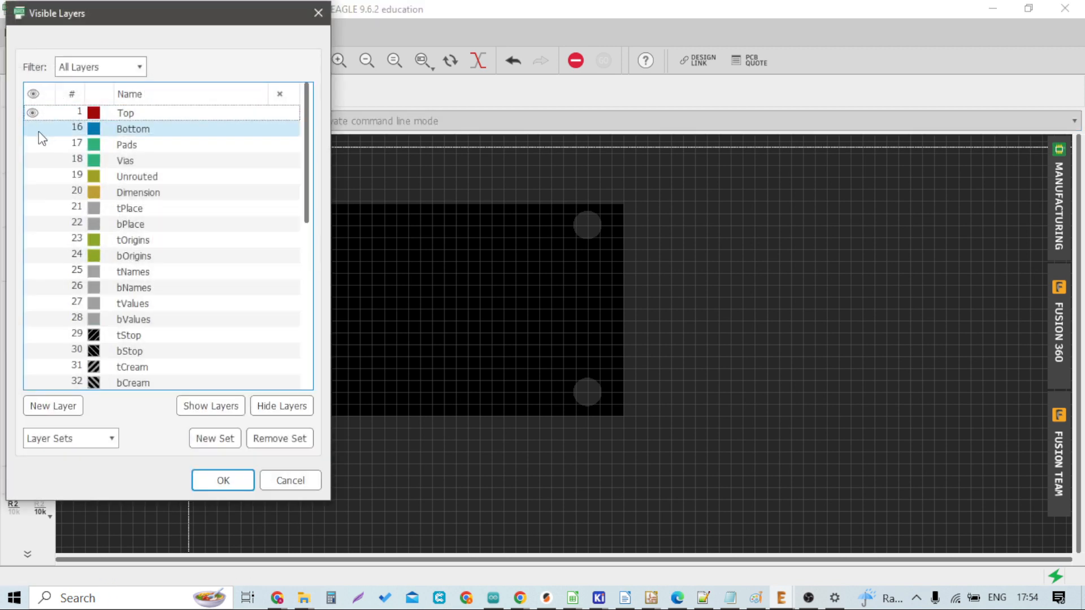
left_click(39, 131)
double_click(38, 131)
left_click(69, 176)
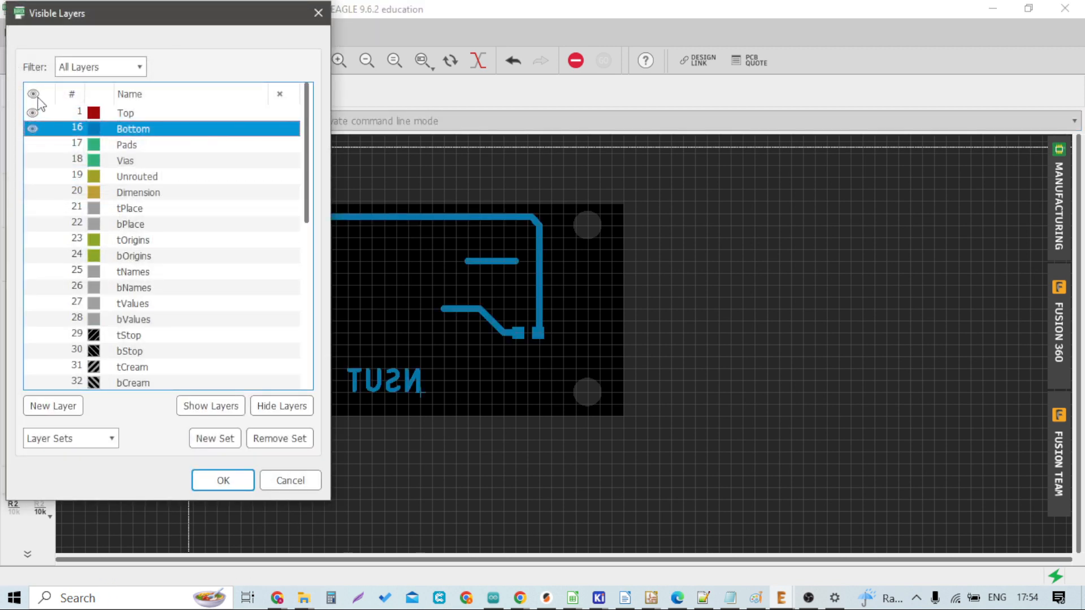
left_click(223, 480)
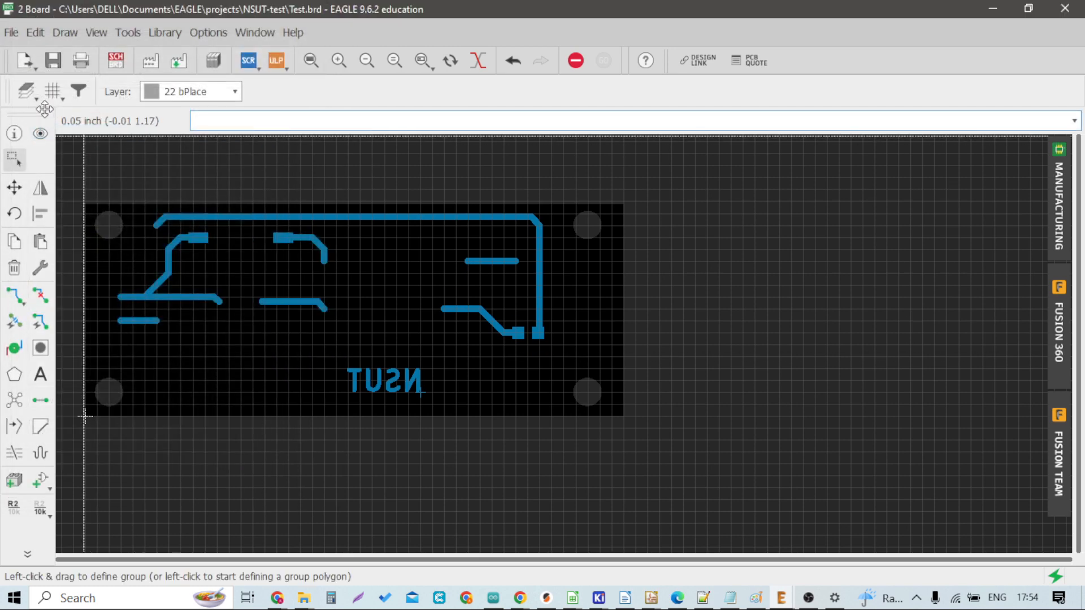
Step: Show all layers again in the visible layers settings
left_click(26, 91)
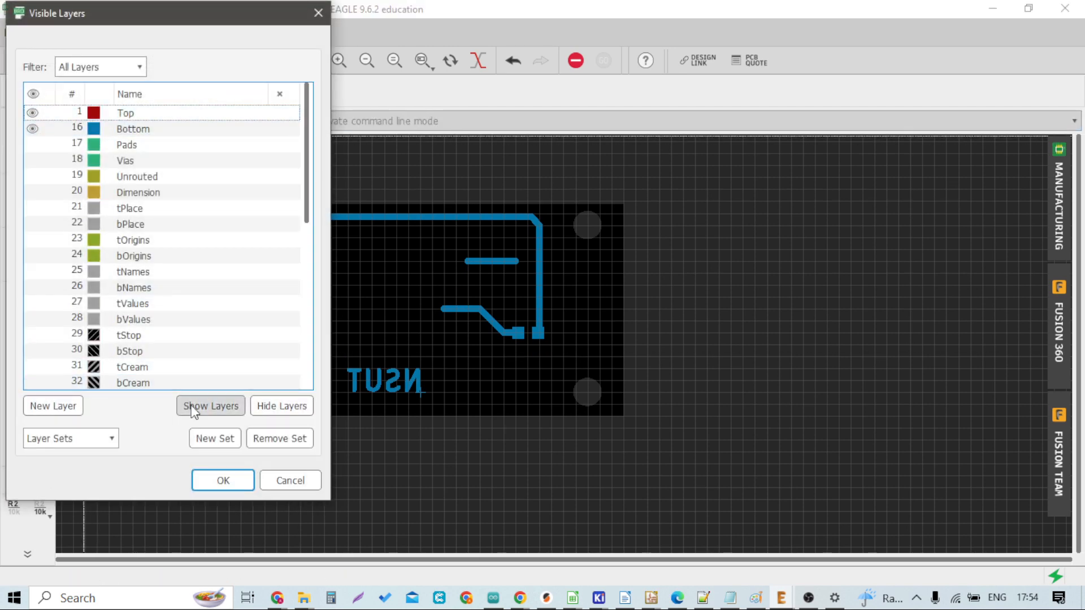
left_click(211, 405)
left_click(242, 480)
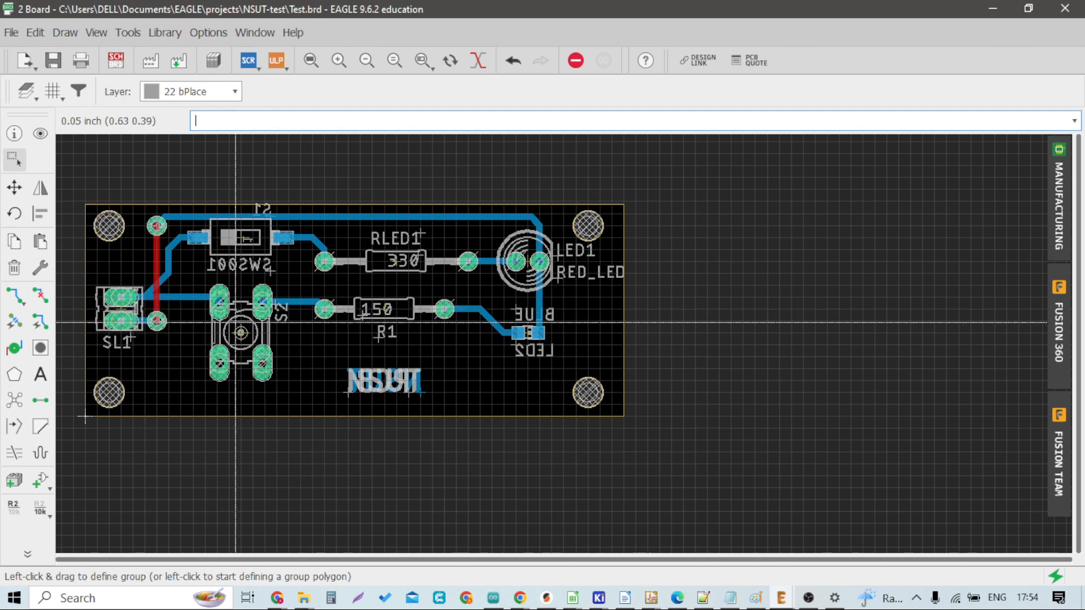
Step: Move the bend of the +5V trace between the SL1 connector and switch S2
scroll(170, 308, "up", 4)
scroll(179, 237, "down", 5)
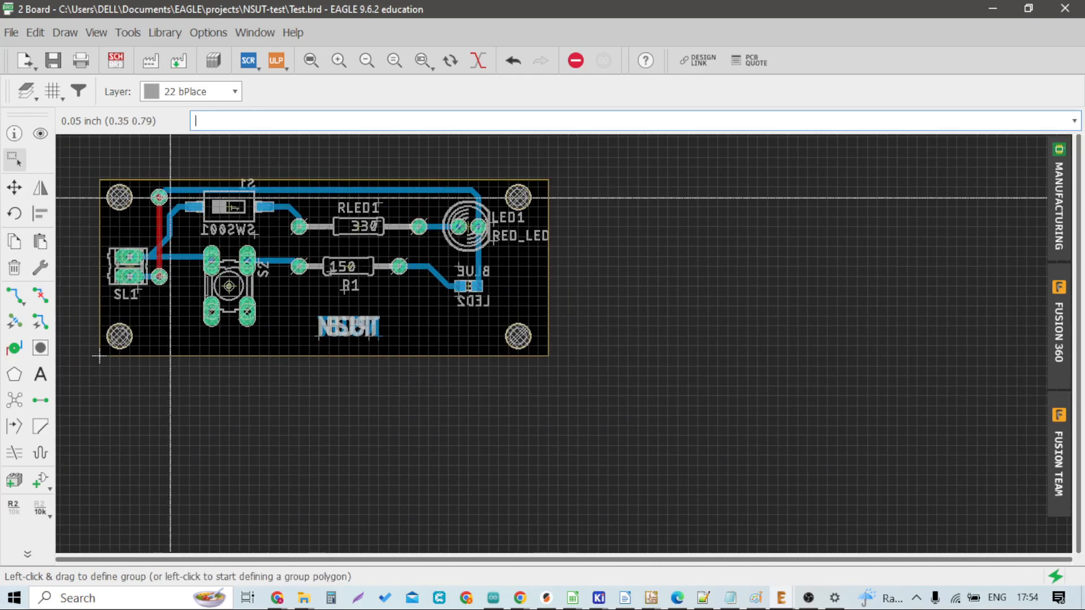
scroll(154, 208, "up", 1)
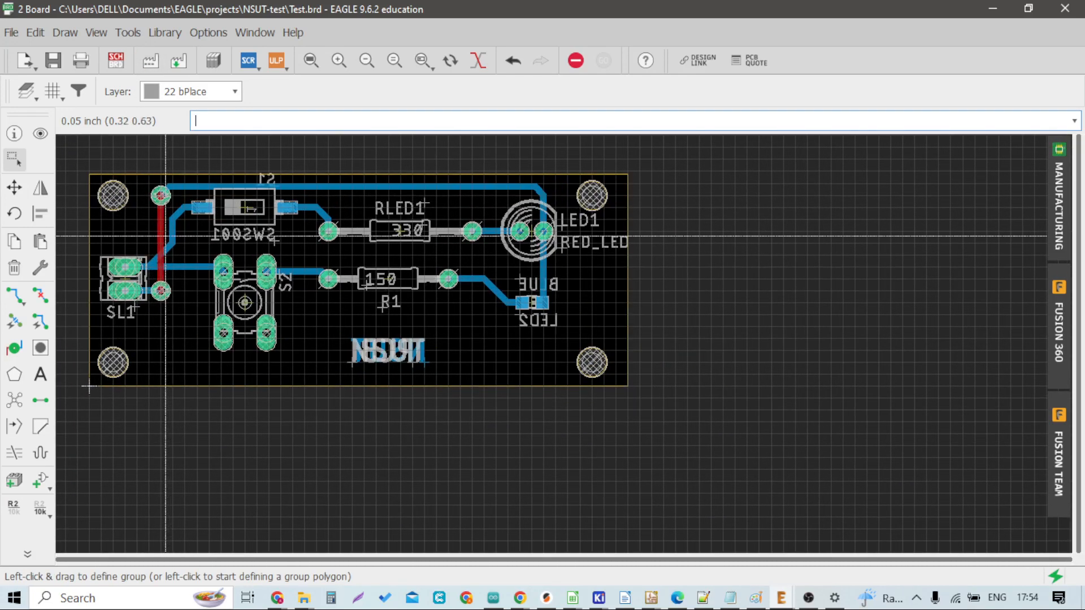
scroll(152, 282, "up", 3)
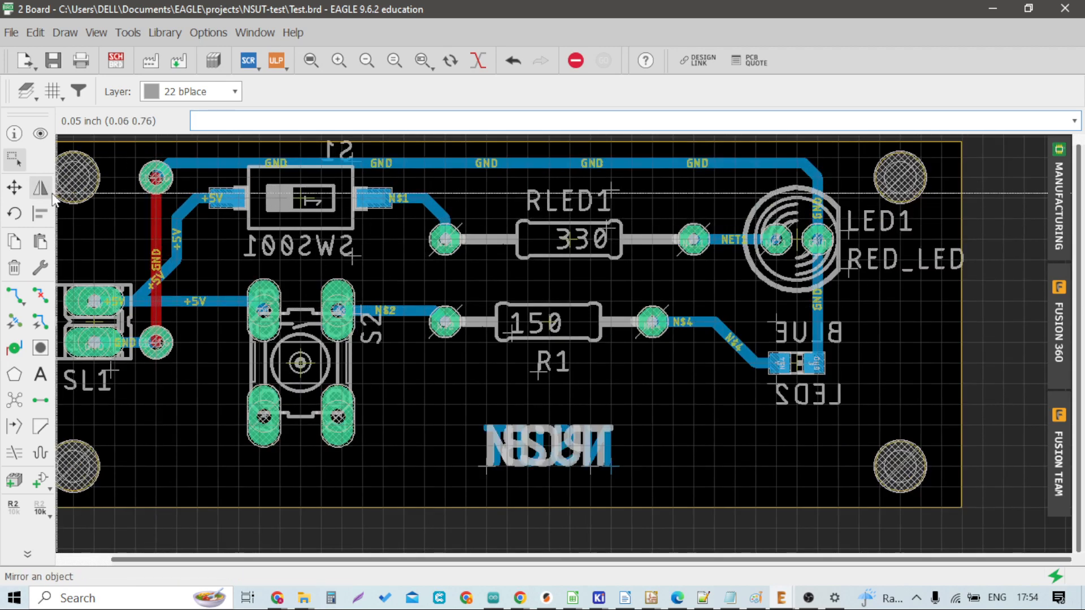
left_click(14, 187)
scroll(192, 276, "up", 3)
left_click(153, 265)
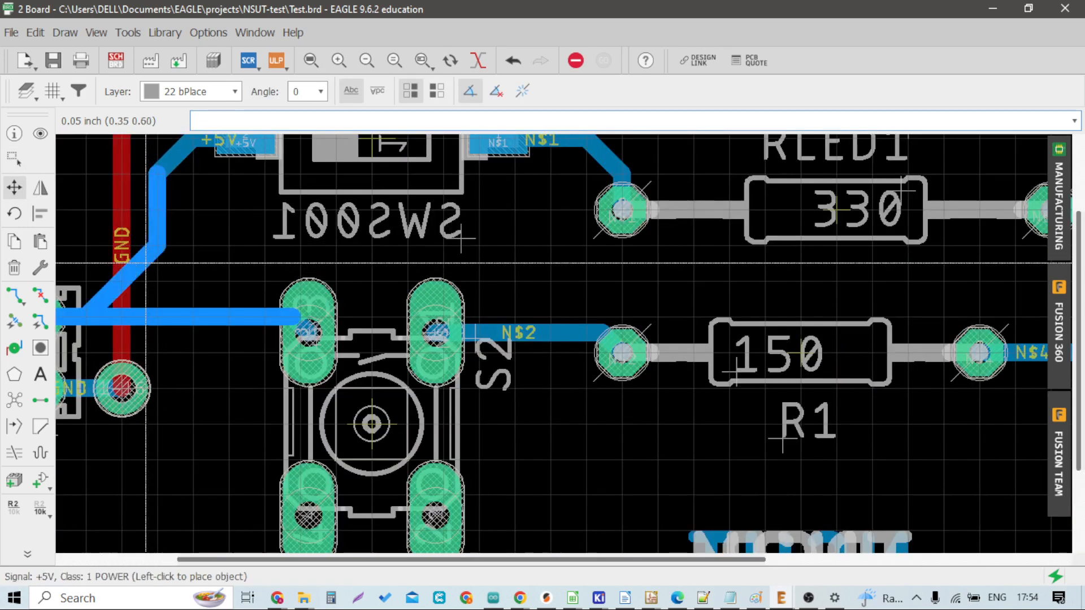
left_click(147, 296)
scroll(146, 296, "up", 1)
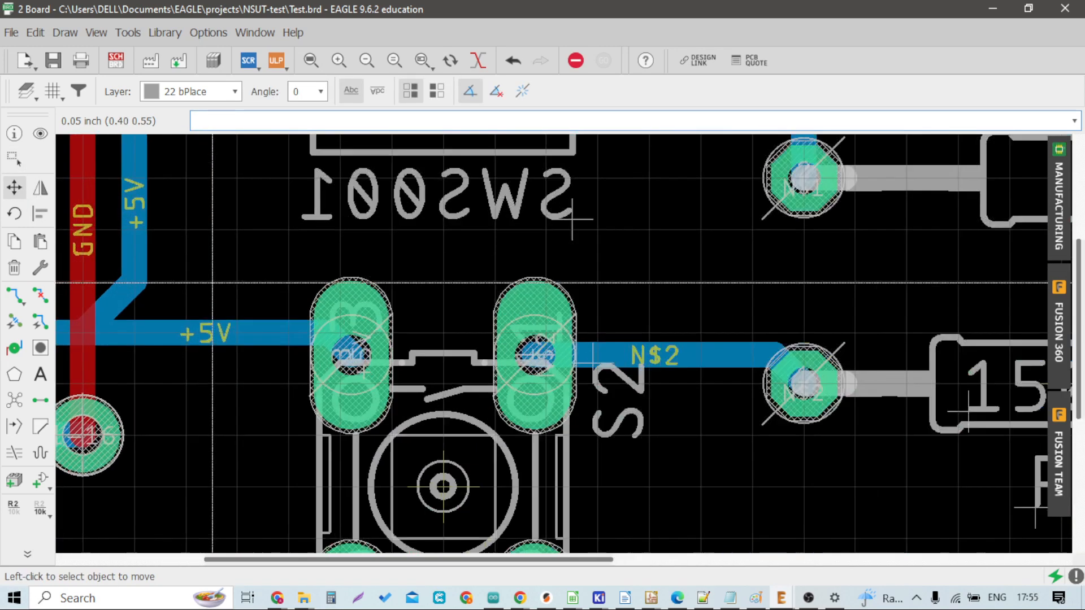
scroll(172, 280, "down", 1)
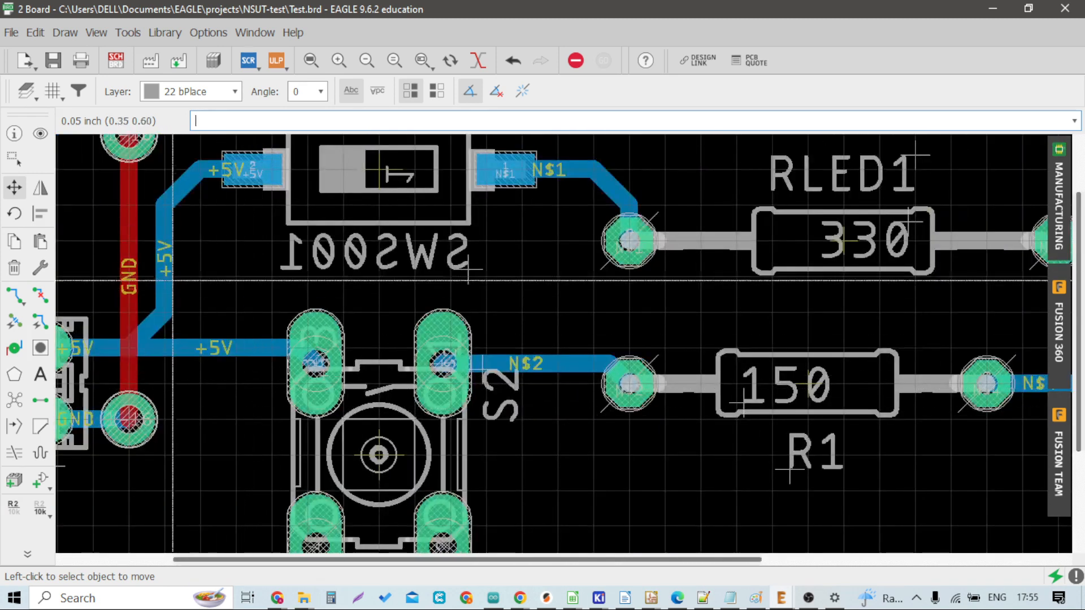
left_click(174, 249)
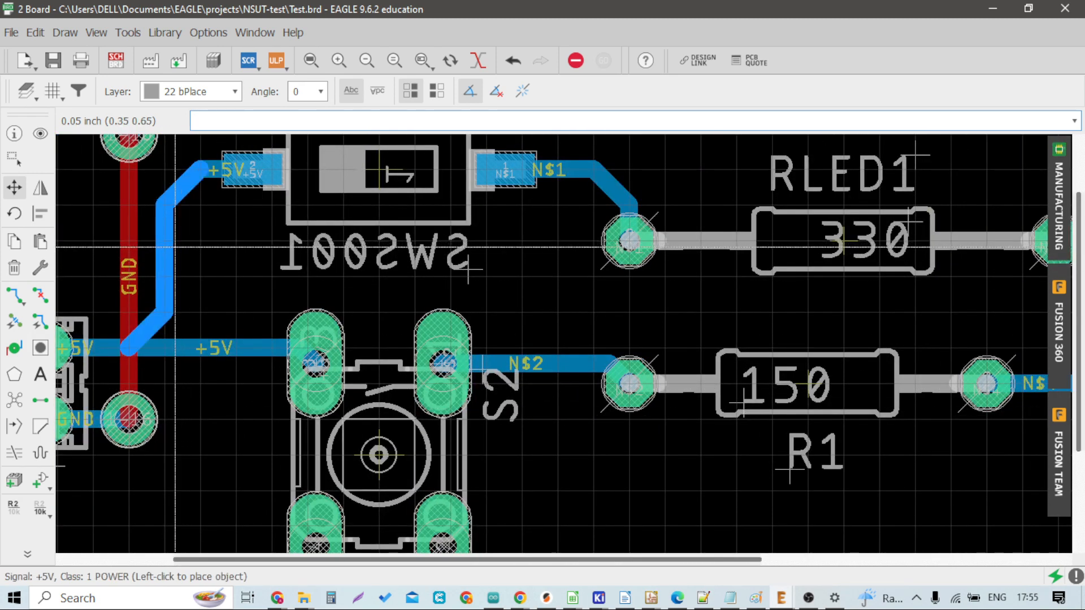
left_click(175, 247)
scroll(170, 273, "down", 1)
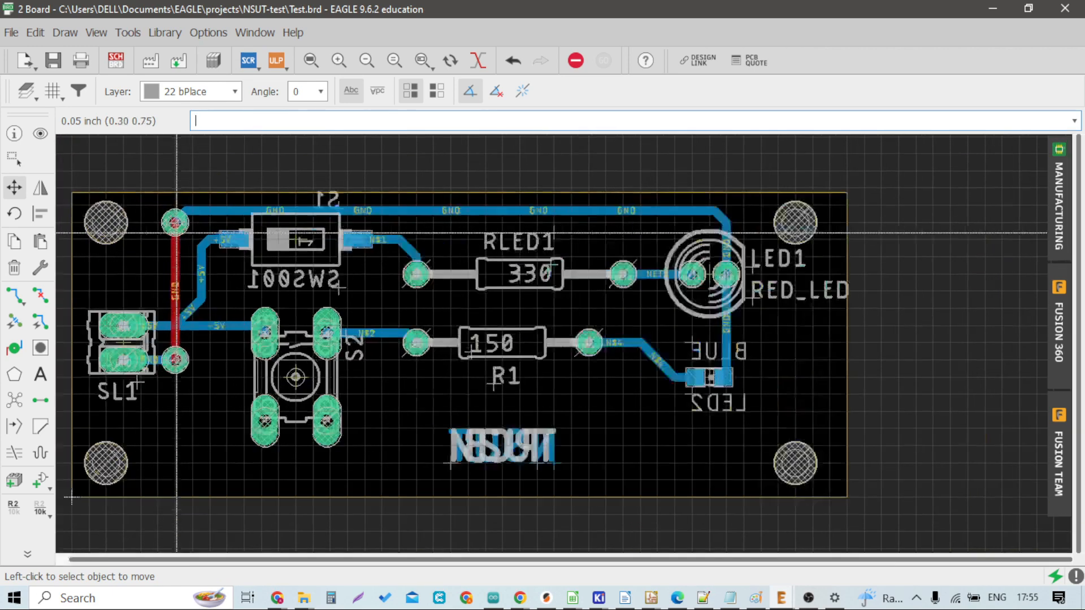
Step: Move the GND via near SL1 downward along the red GND trace, dragging the connected GND track with it
scroll(186, 187, "up", 2)
left_click(182, 203)
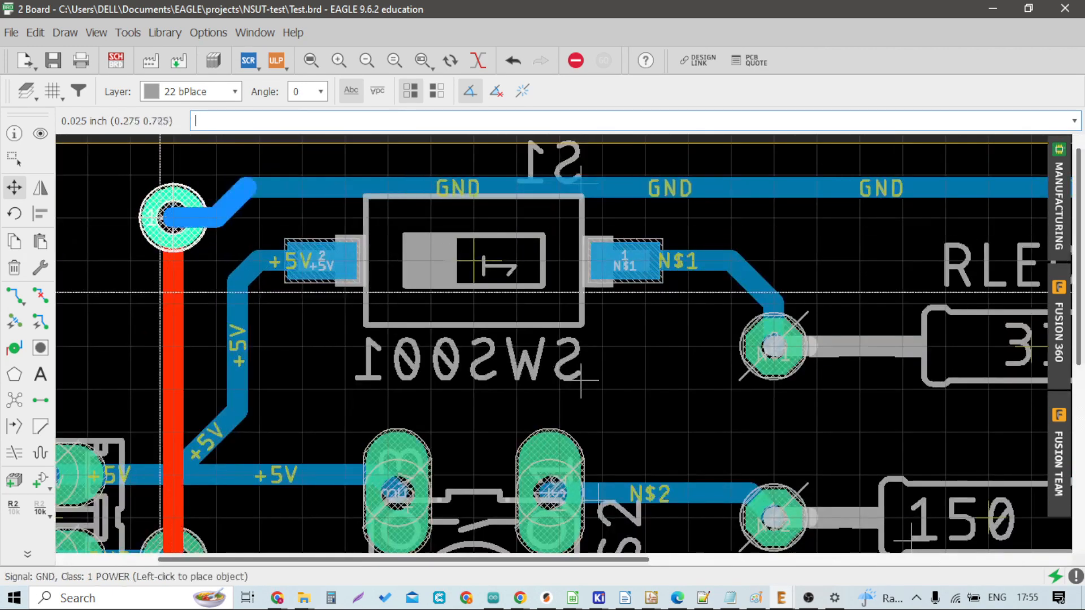
left_click(177, 221)
left_click(177, 220)
left_click(177, 222)
left_click(170, 283)
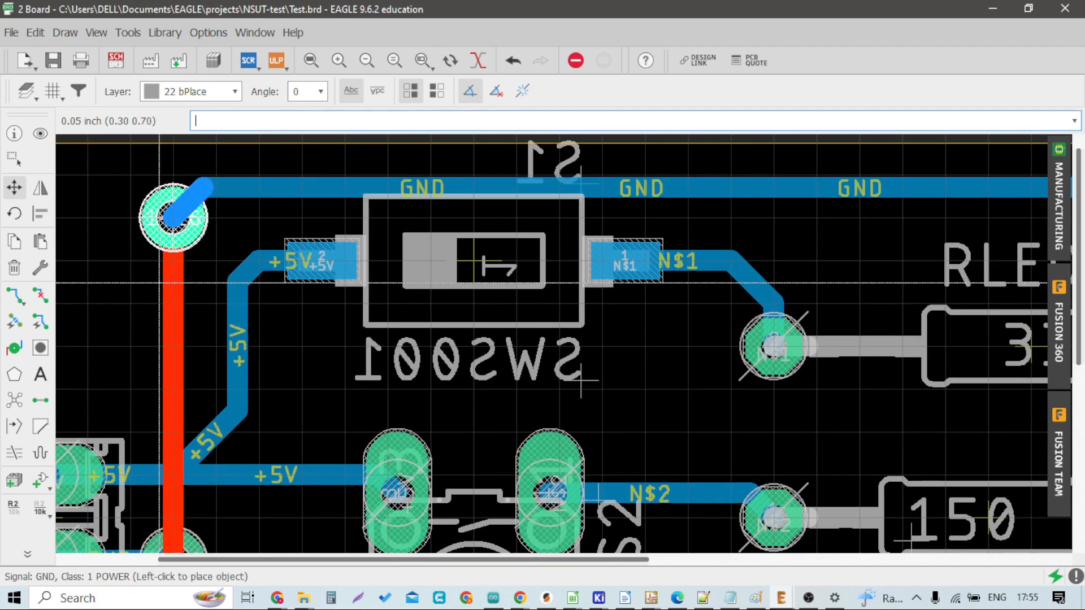
left_click(168, 285)
left_click(173, 223)
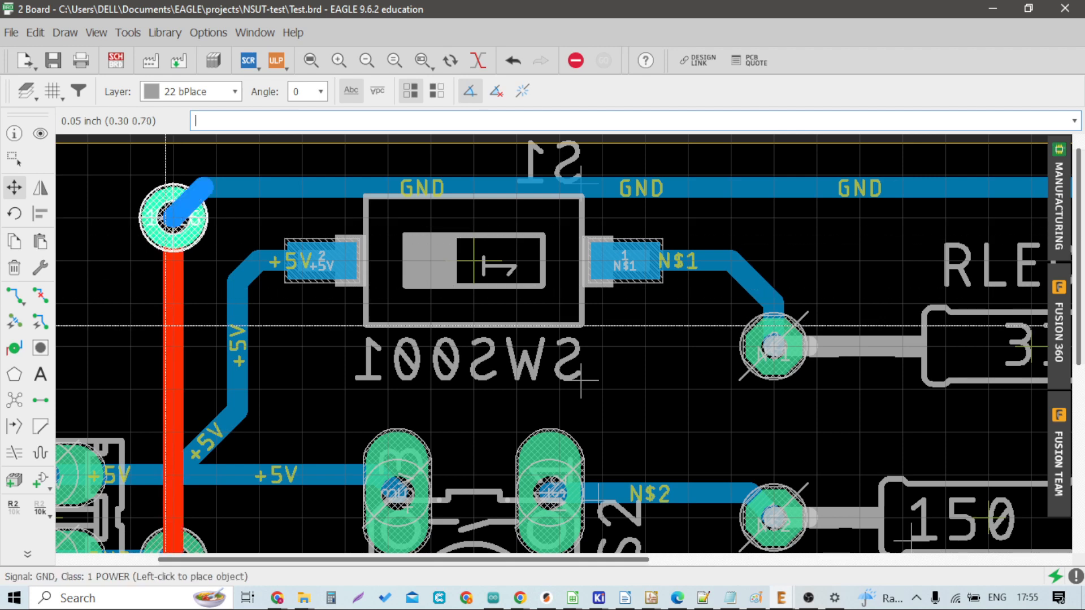
left_click(174, 310)
left_click(172, 221)
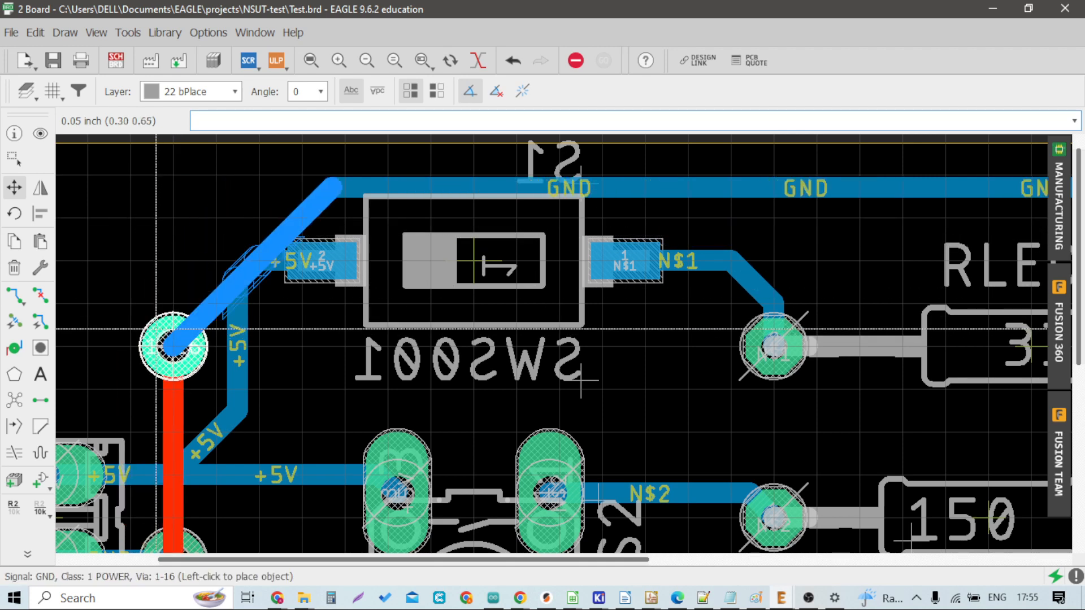
left_click(162, 342)
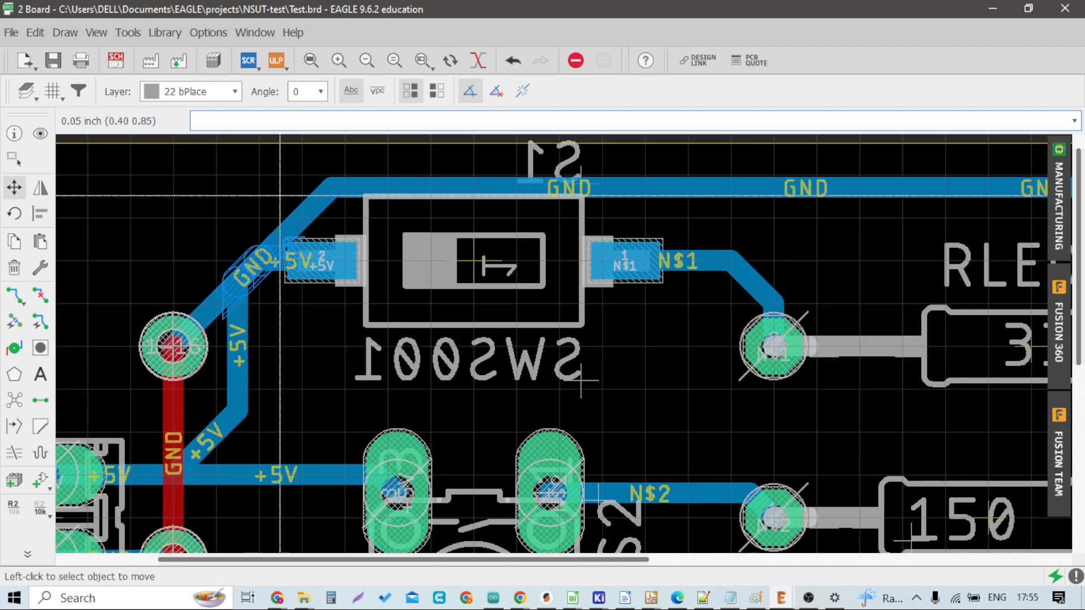
Step: Move the bend of the GND trace so it rises from the via to the top GND track beside switch S1
left_click(292, 218)
left_click(224, 190)
scroll(245, 311, "down", 1)
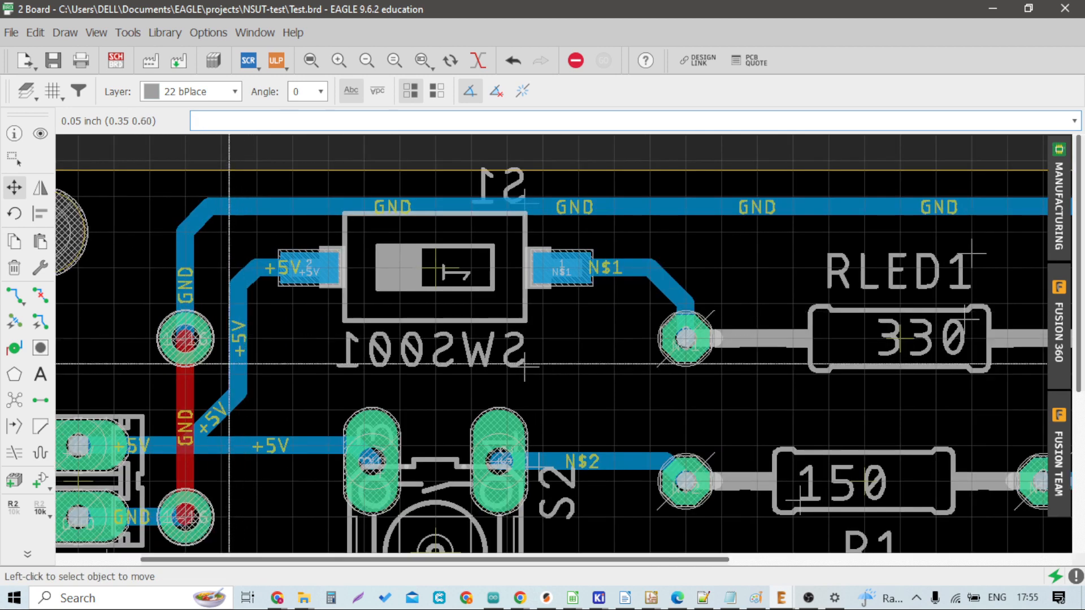
scroll(227, 397, "up", 1)
scroll(584, 363, "up", 1)
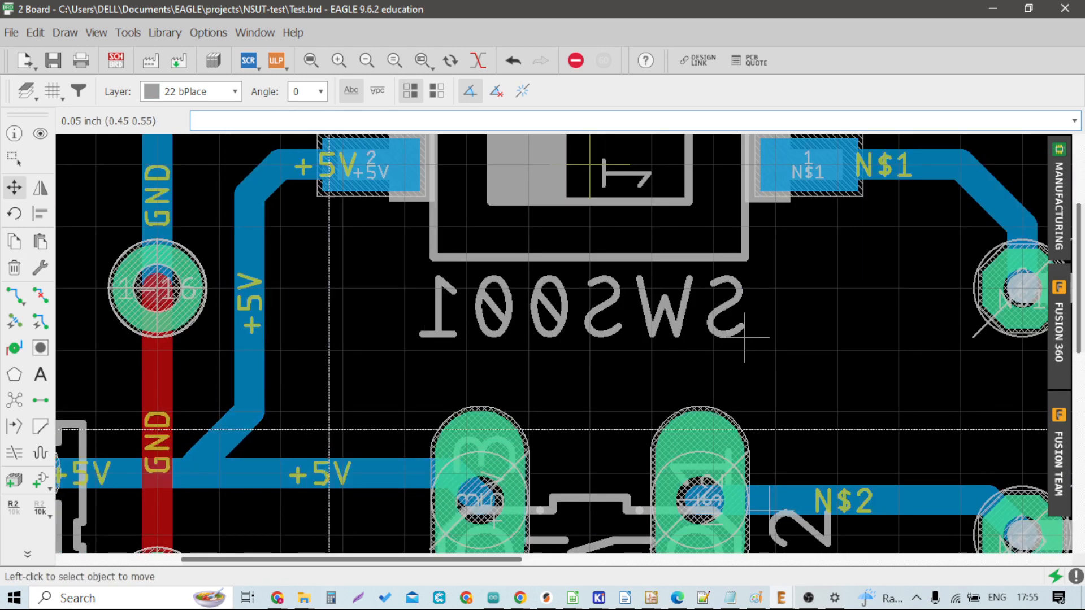
Step: Save the board and run the Design Rule Check on the whole layout
key("ctrl+s")
left_click(121, 32)
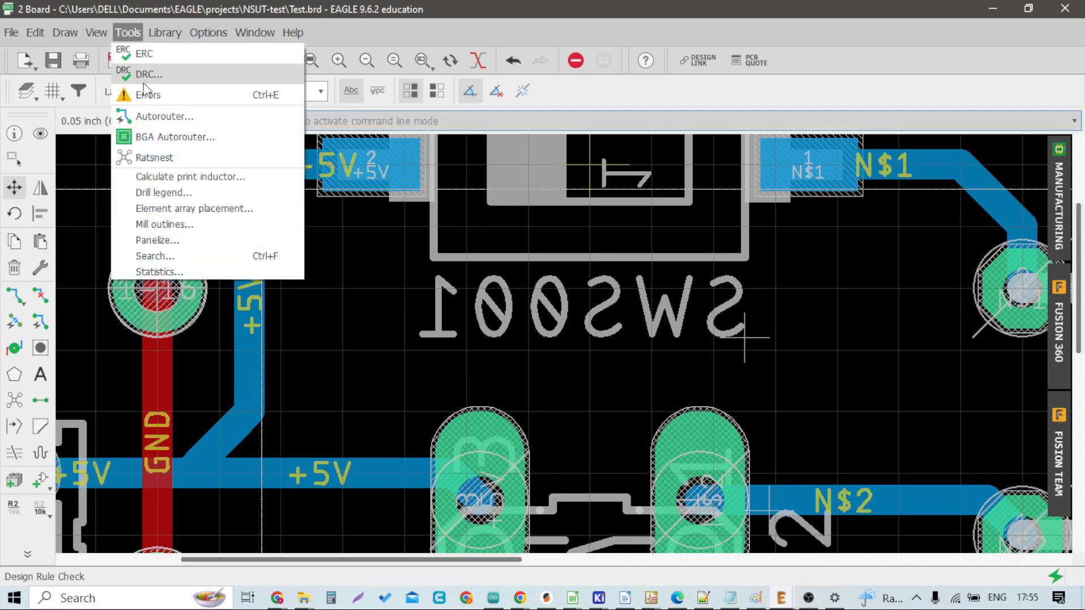
left_click(150, 92)
left_click(129, 33)
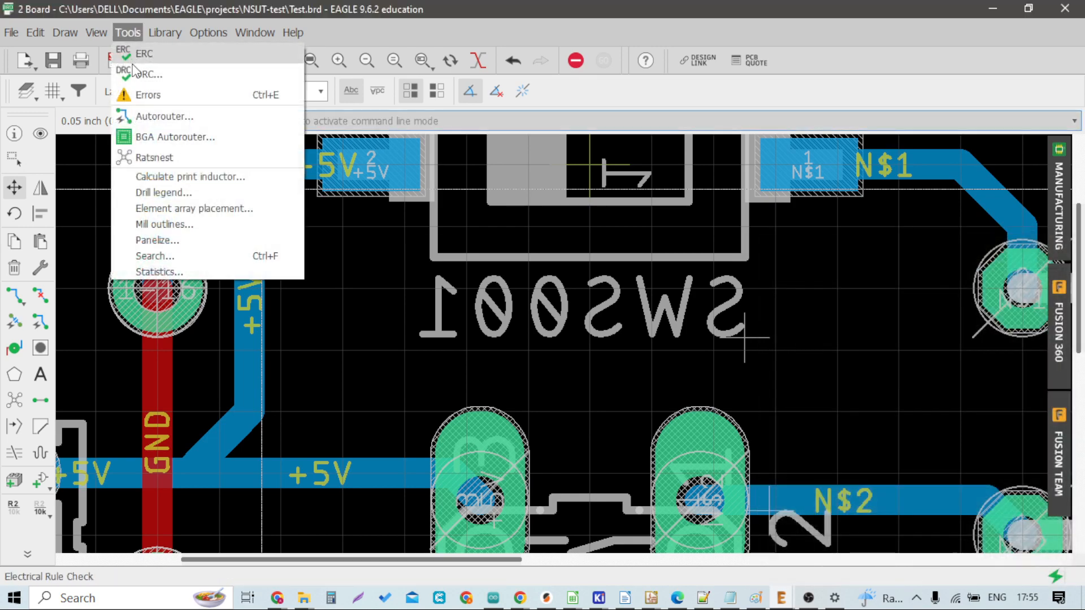
left_click(149, 71)
left_click(488, 509)
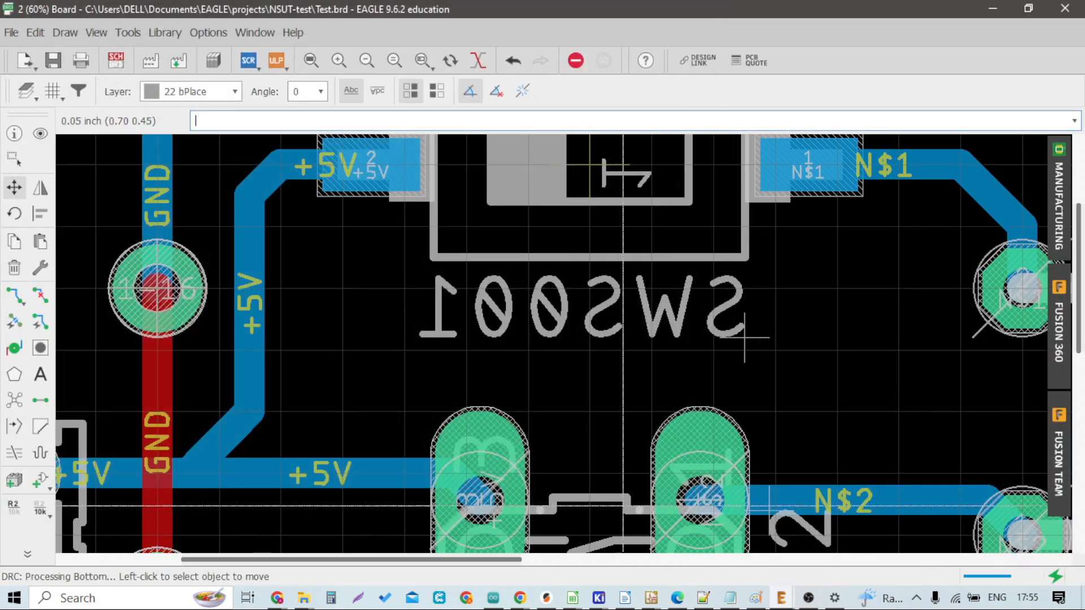
scroll(339, 306, "down", 5)
scroll(568, 388, "up", 4)
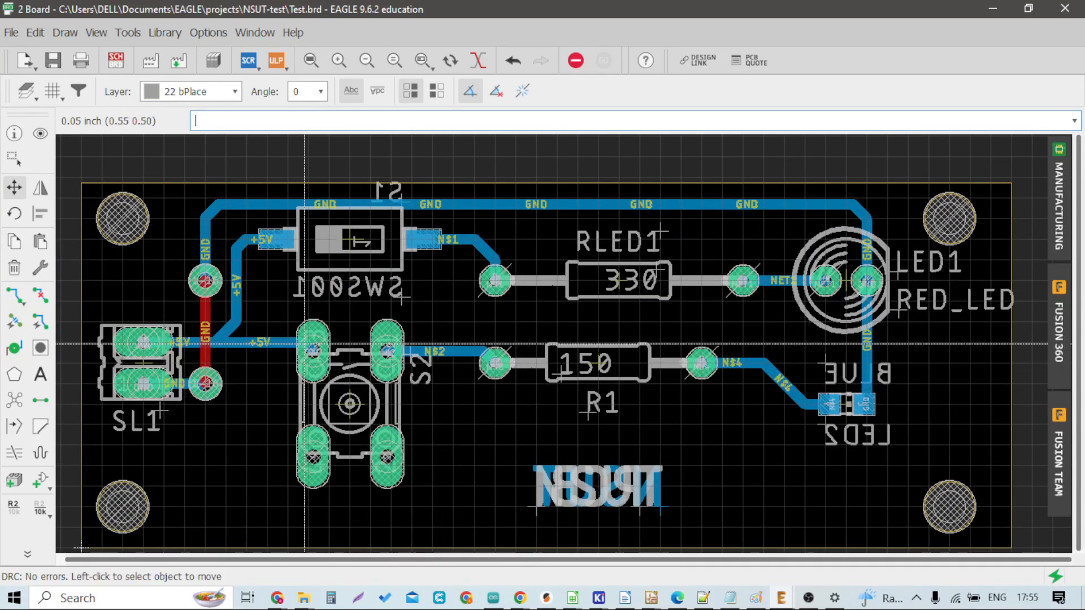
scroll(351, 285, "down", 2)
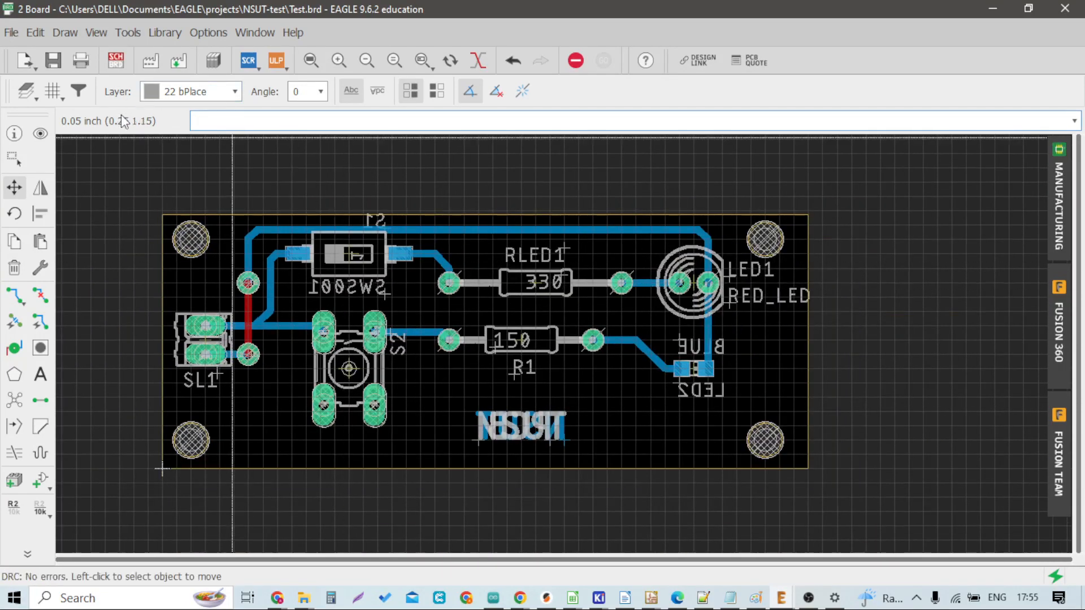
Step: Open the CAM Processor and preview the Top Copper, Bottom Copper, Profile and Soldermask Top Gerber outputs
left_click(156, 60)
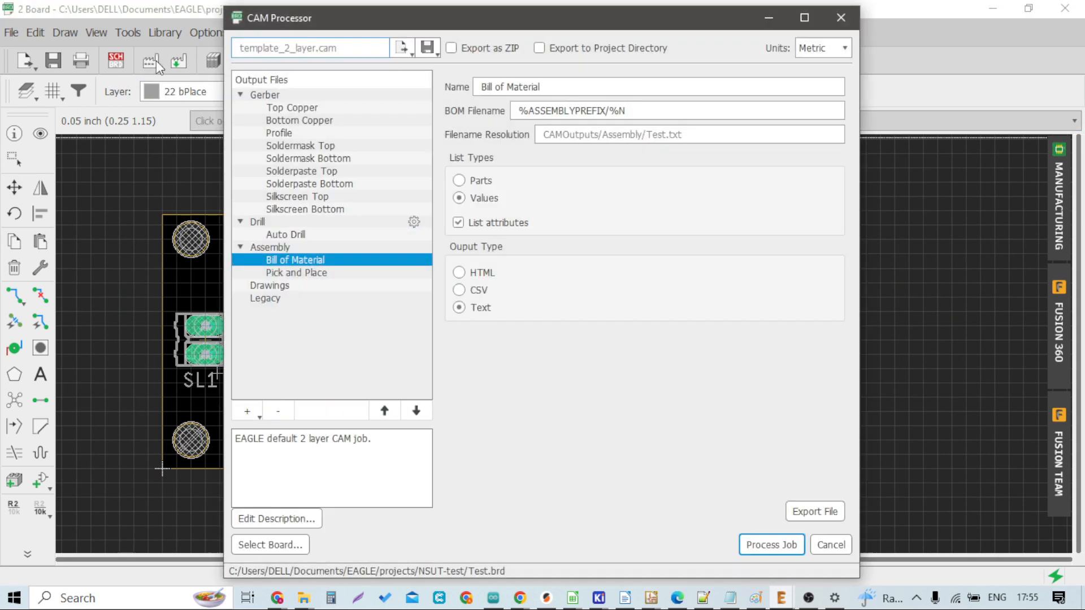
left_click(315, 109)
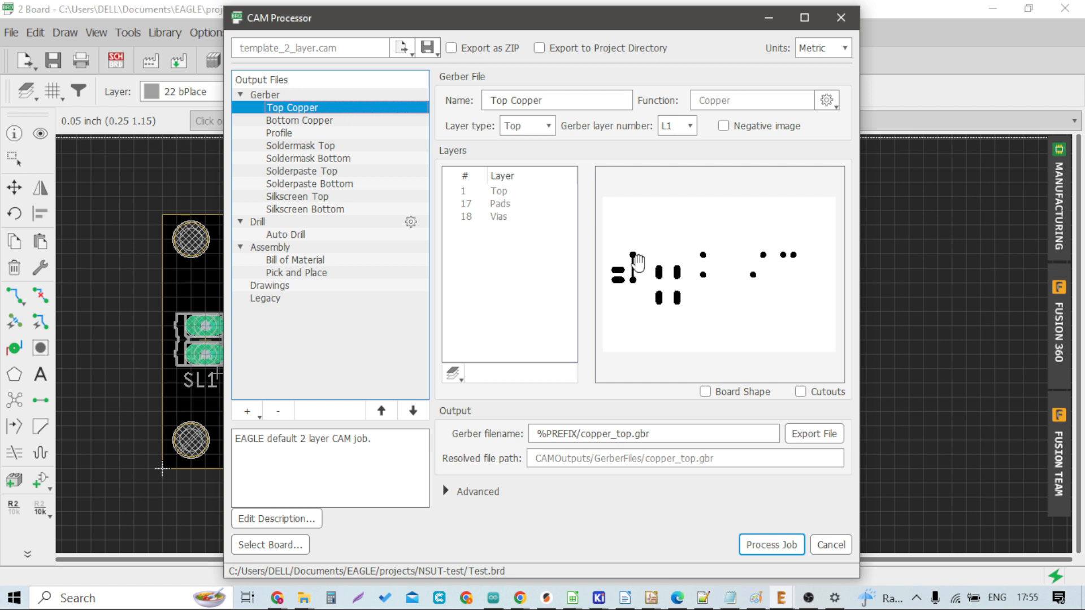
left_click(308, 122)
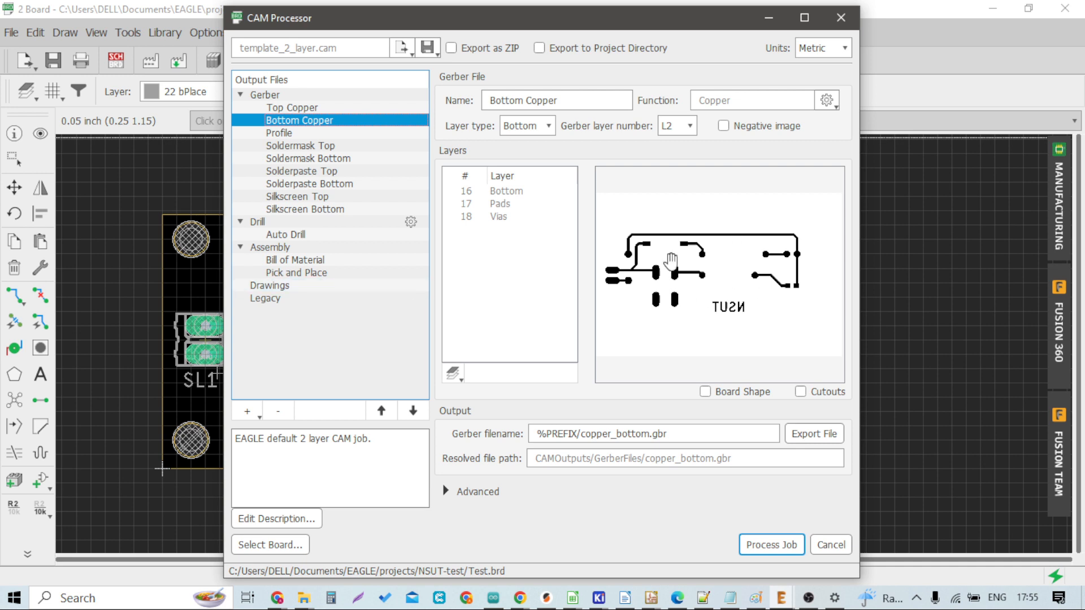
left_click(353, 136)
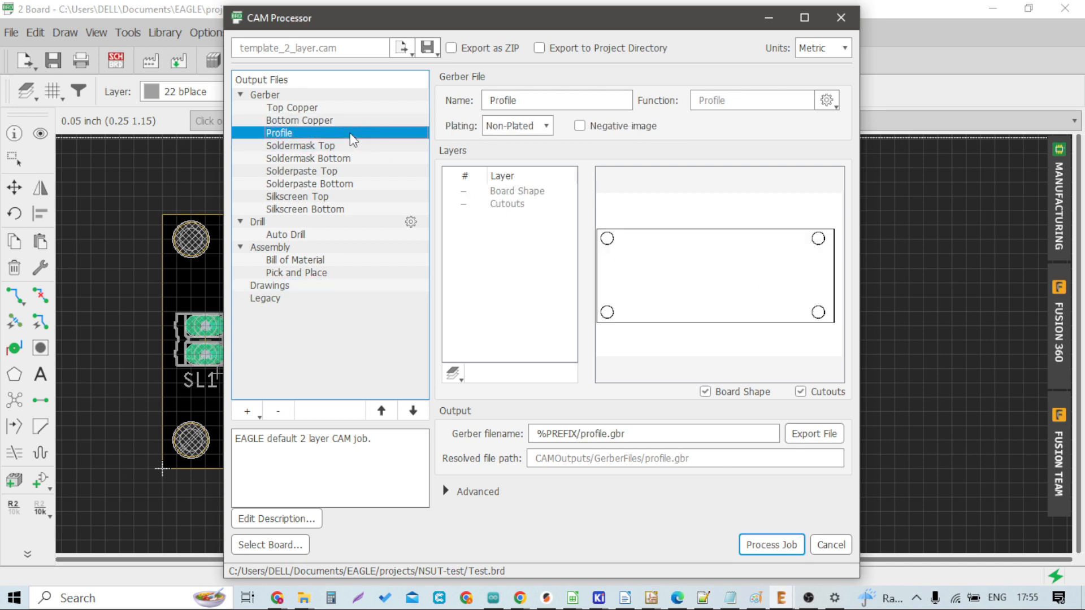
left_click(344, 145)
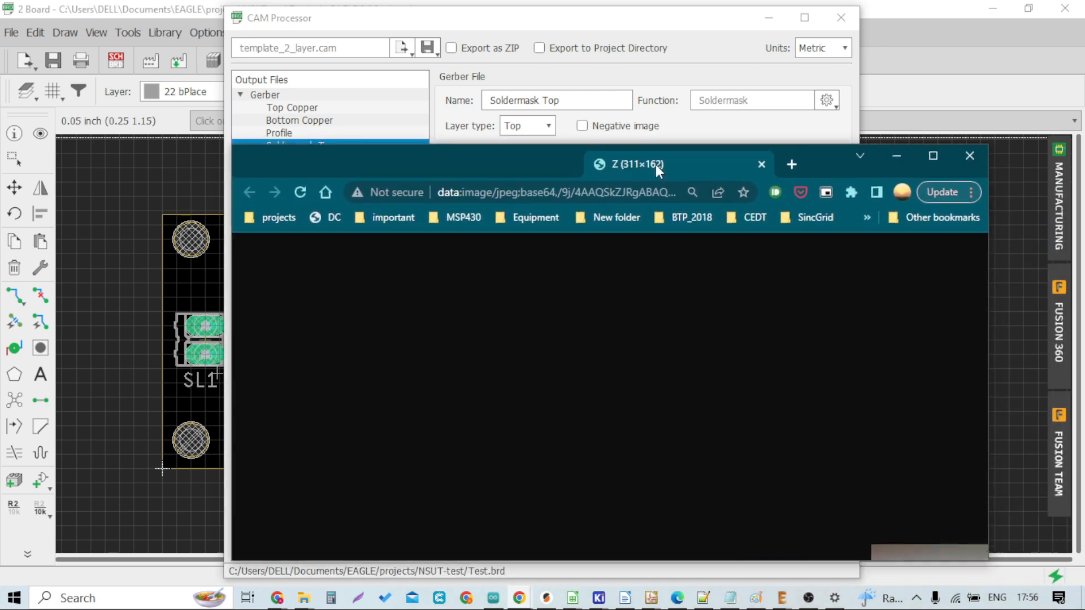
Step: Switch to the browser to view a sample photo of a manufactured PCB, then close it
left_click(917, 142)
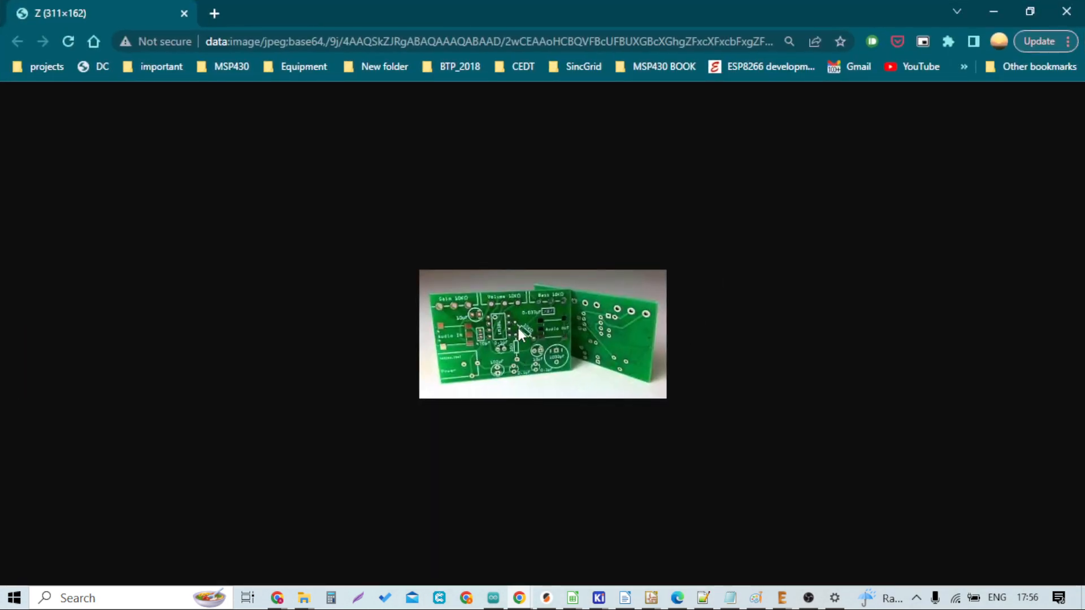
scroll(480, 350, "up", 8, "ctrl")
scroll(269, 313, "down", 2, "ctrl")
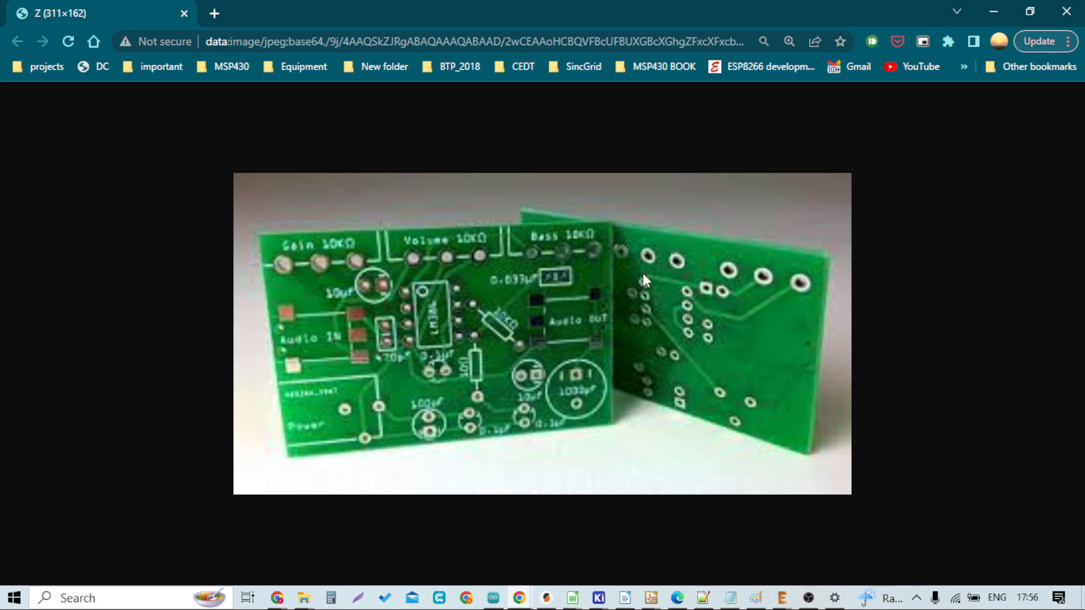
left_click(1067, 11)
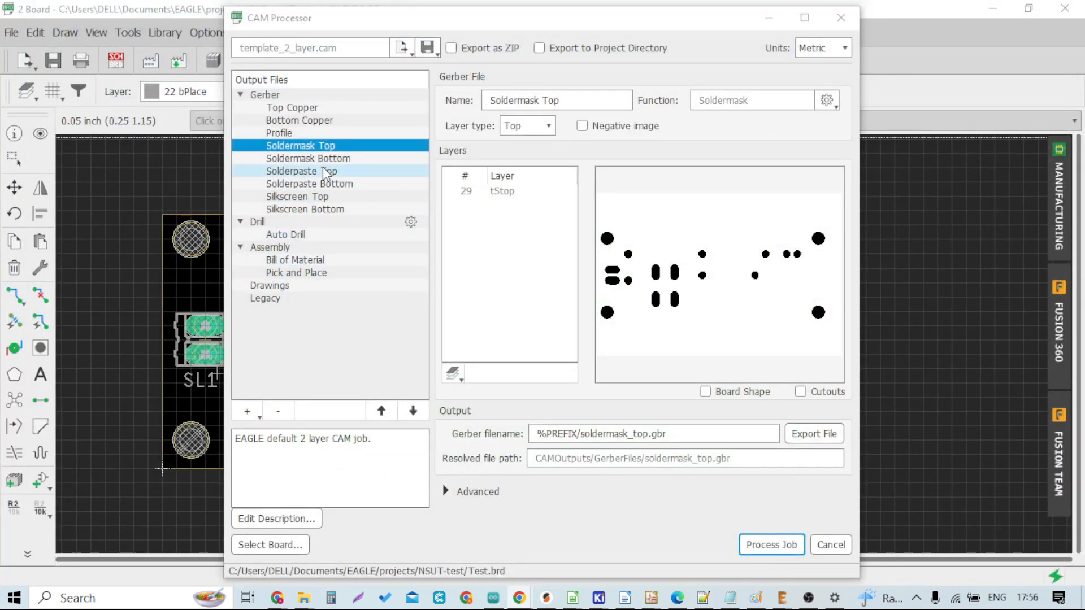
Step: Preview the Soldermask Bottom, Solderpaste, Silkscreen Top and Bottom, and Auto Drill outputs
left_click(326, 159)
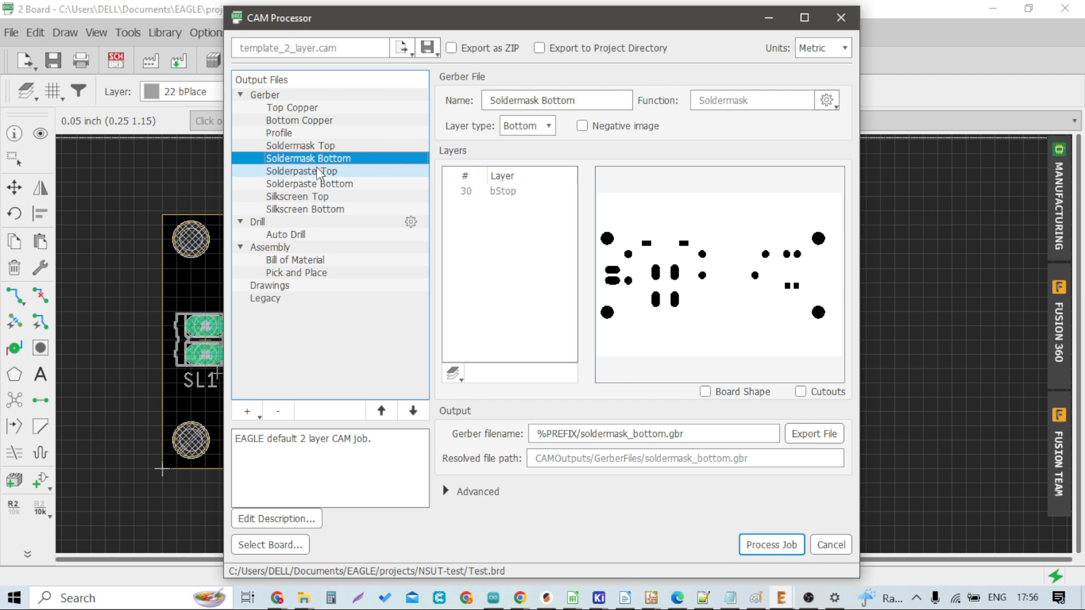
left_click(317, 169)
left_click(320, 184)
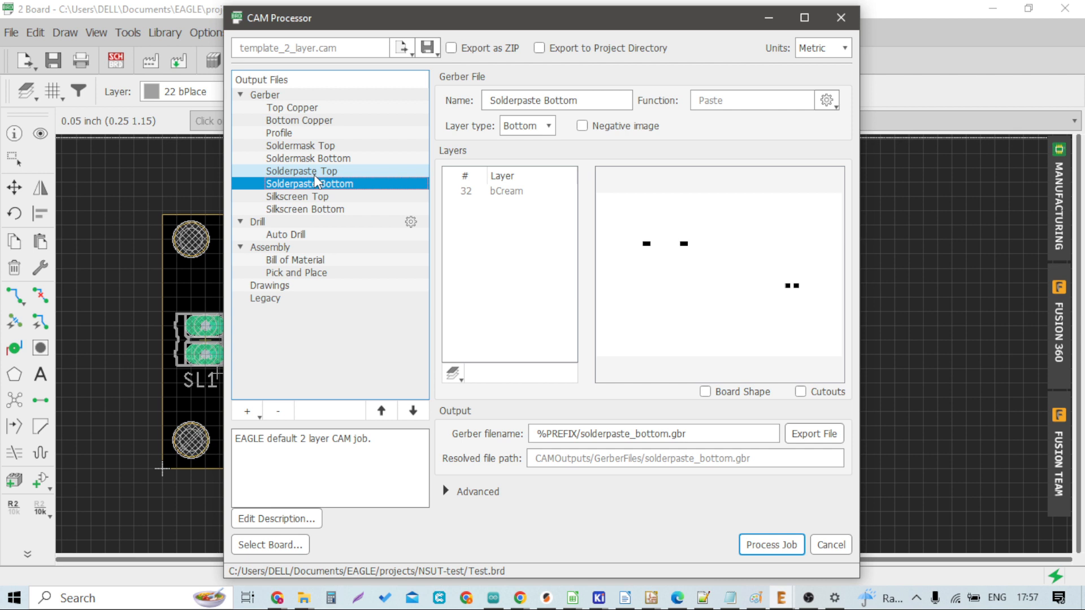
left_click(316, 194)
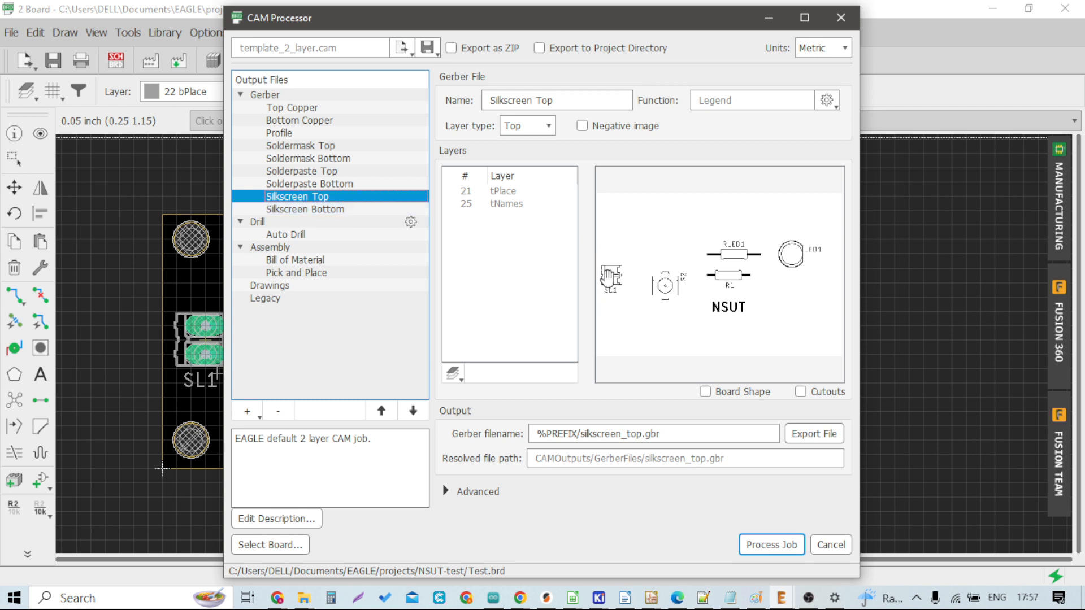
left_click(347, 208)
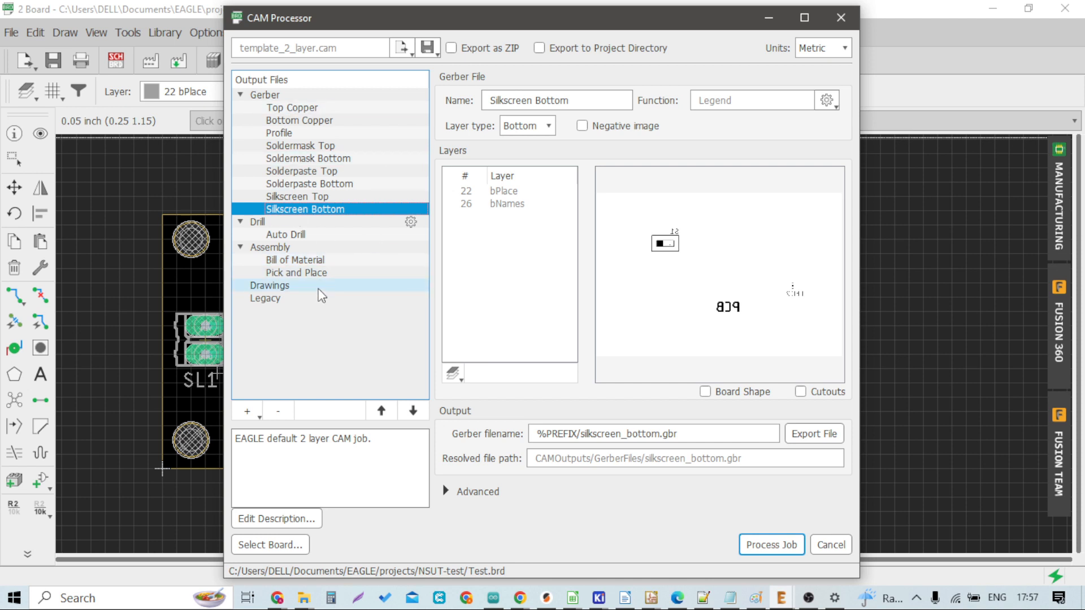
left_click(309, 237)
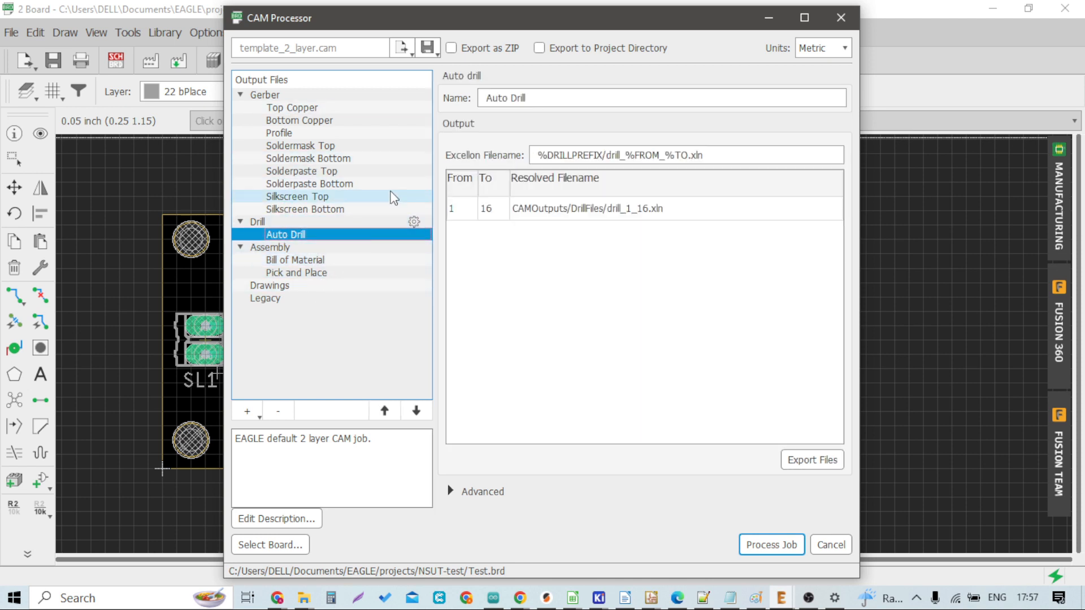
Step: Process the CAM job into the CAMOutputs folder of the NSUT-test project and open the output folder
left_click(770, 541)
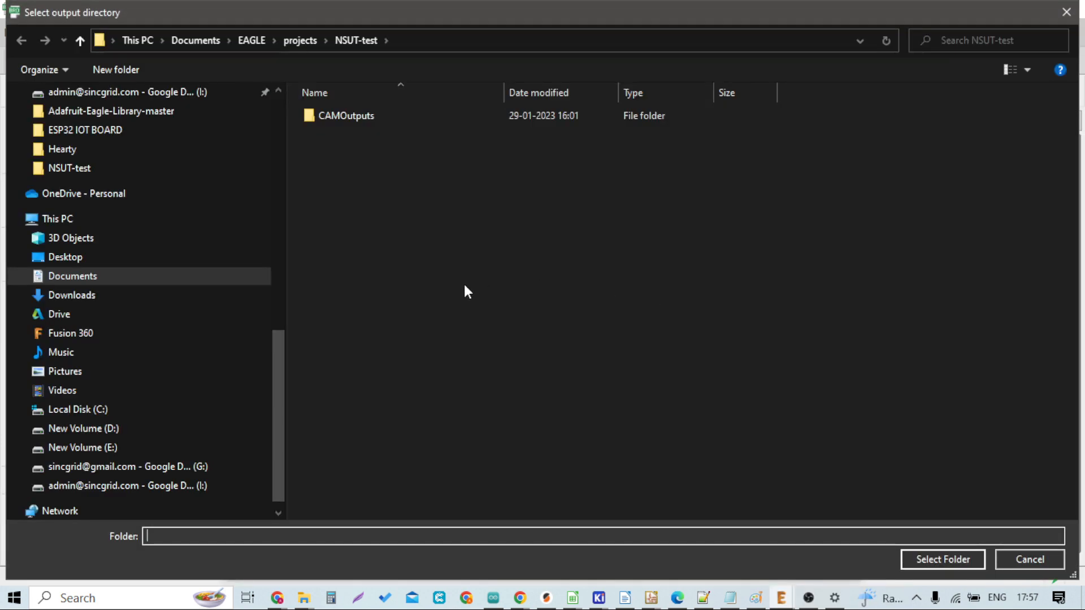
left_click(418, 116)
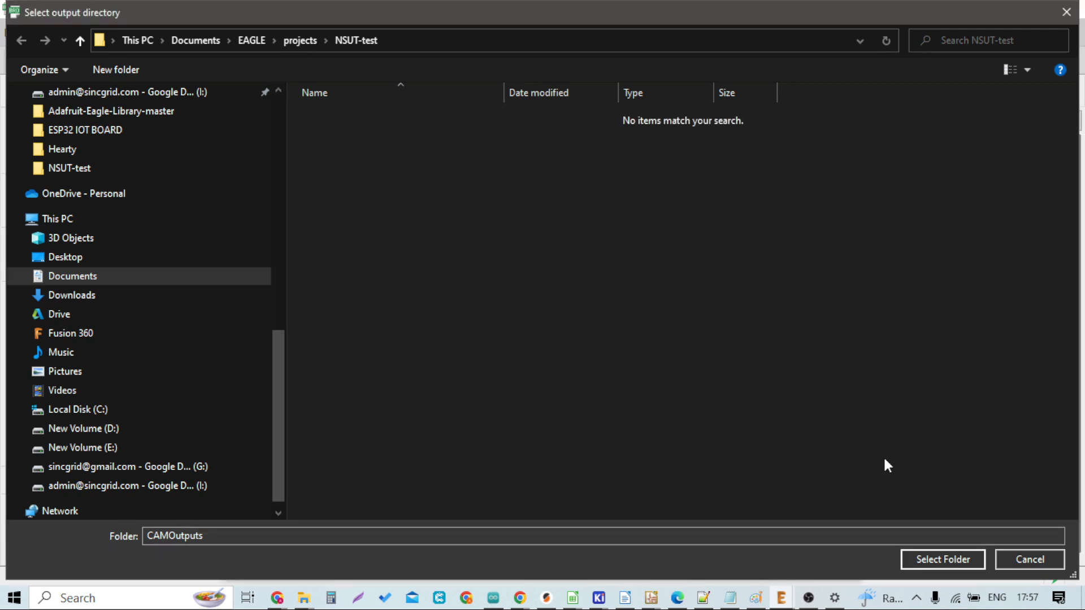
left_click(930, 561)
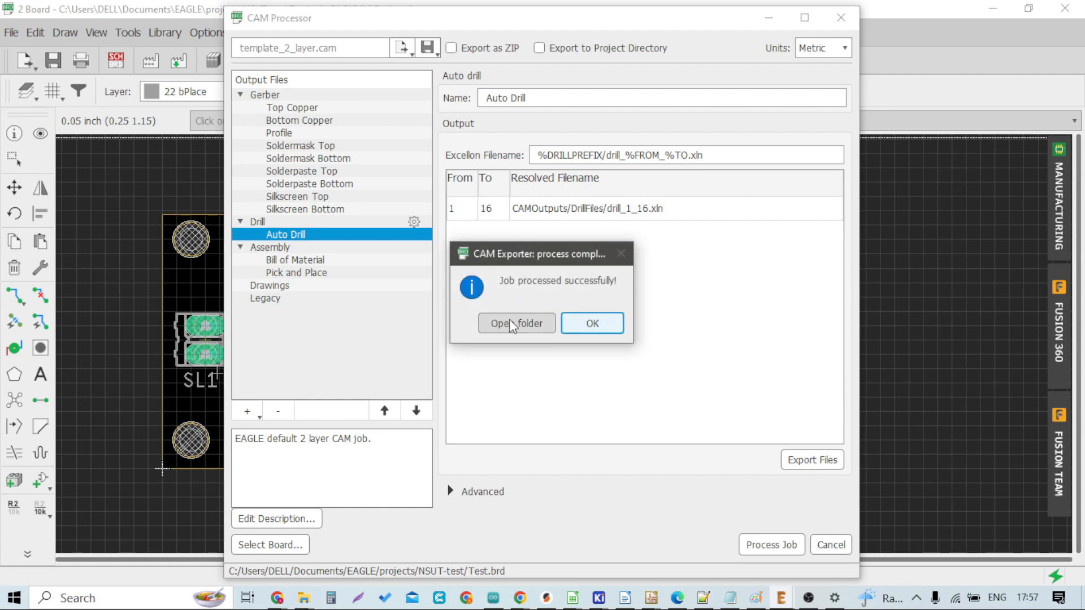
left_click(513, 323)
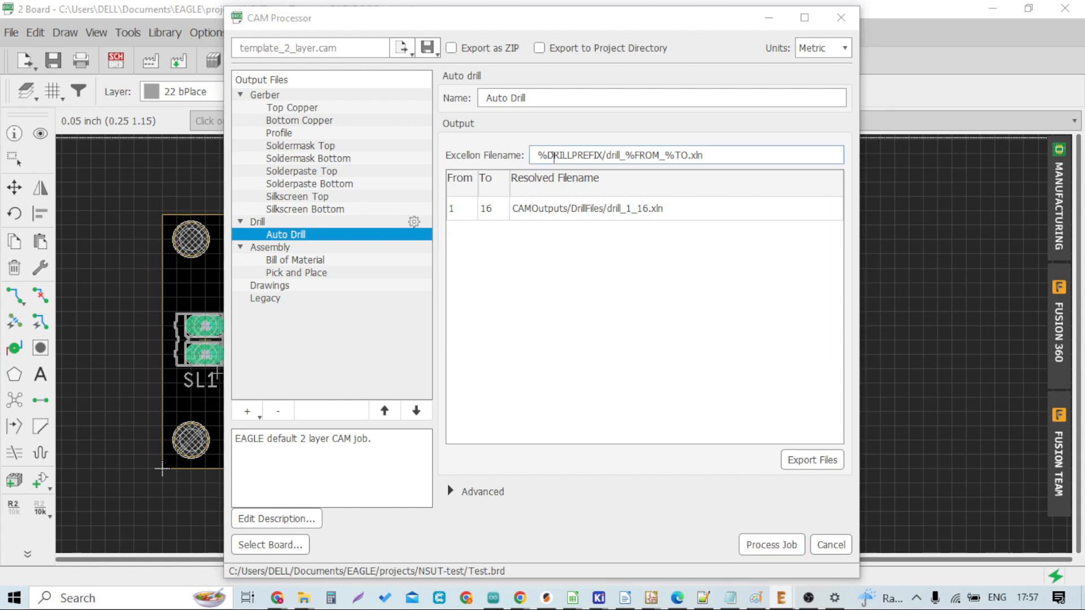
Step: Browse the generated DrillFiles and GerberFiles folders inside CAMOutputs
left_click(484, 150)
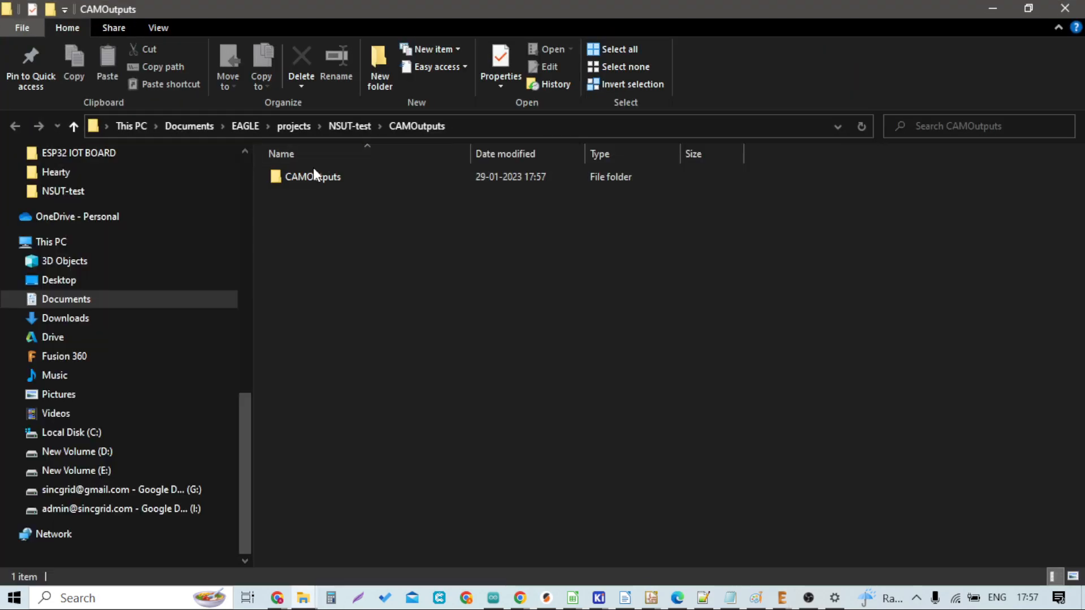
double_click(314, 178)
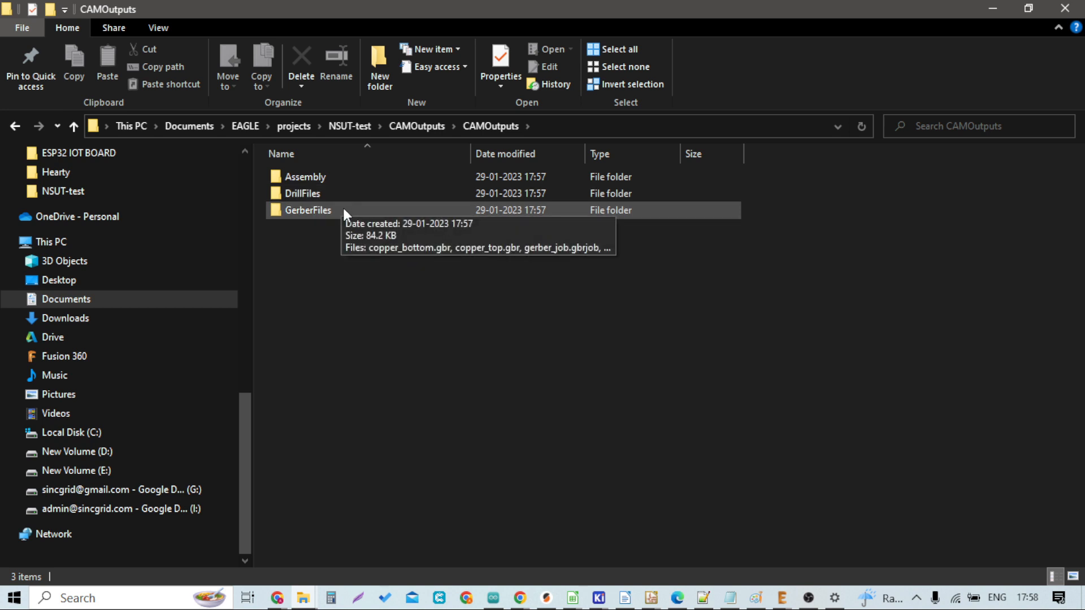
double_click(344, 196)
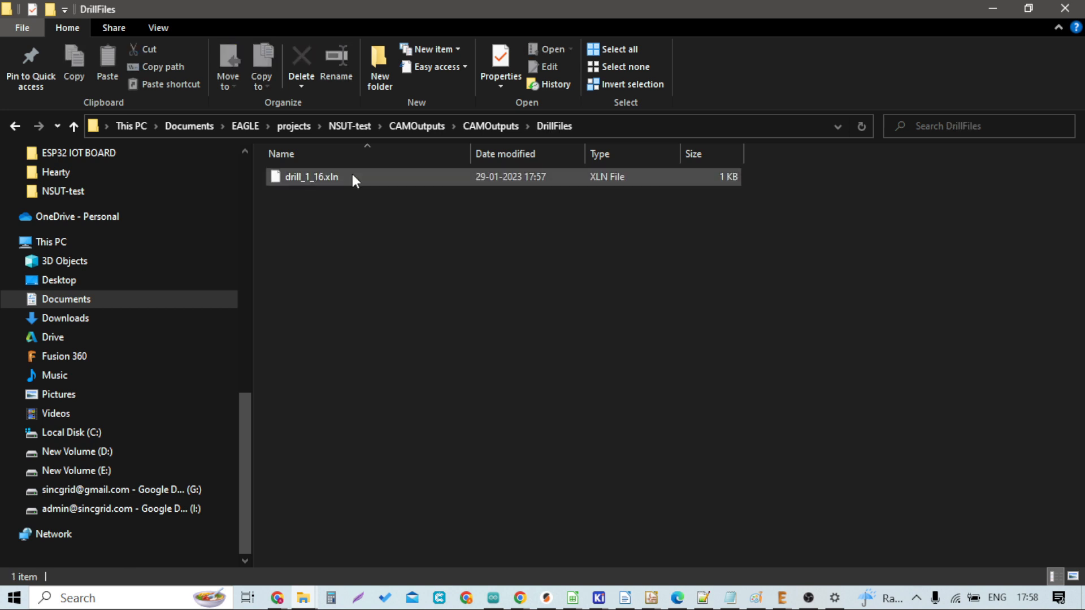
left_click(351, 176)
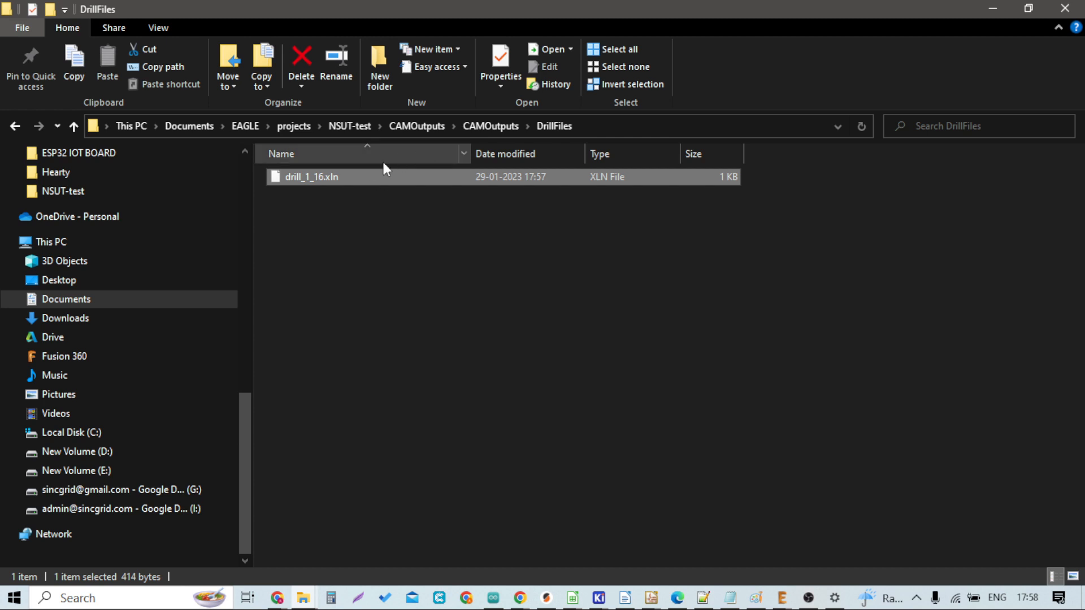
left_click(490, 126)
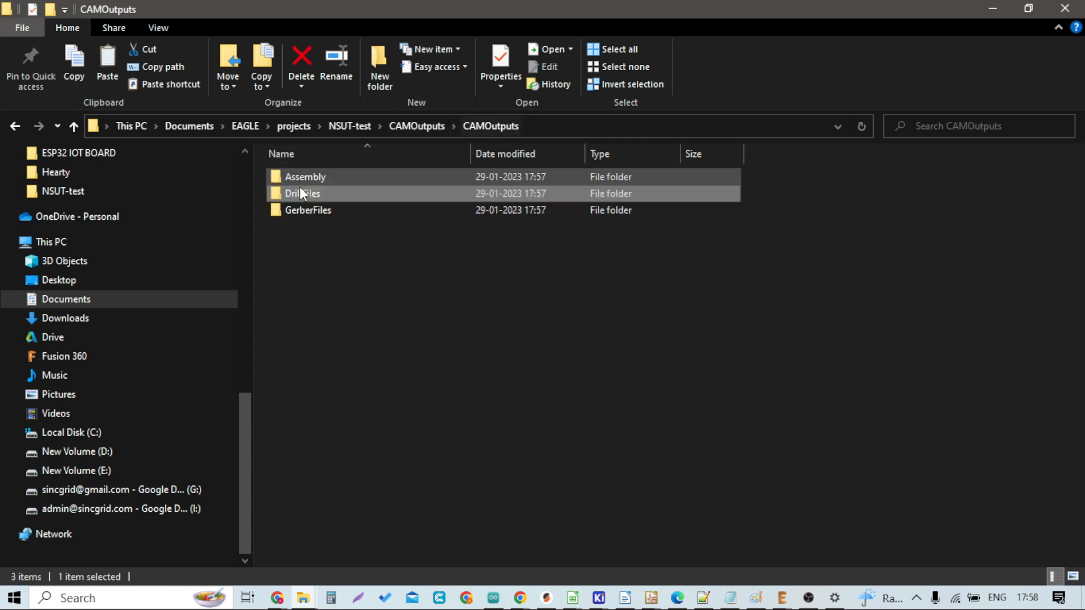
double_click(315, 211)
key("ctrl+v")
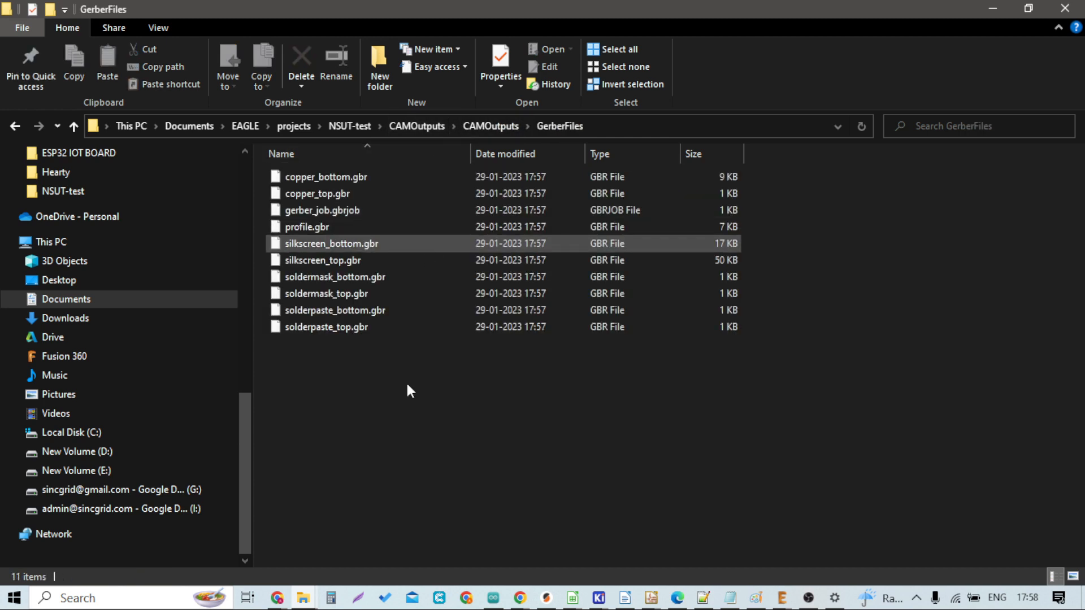
Step: Select all generated Gerber and drill files and upload them into PCBWay's Online Gerber Viewer in the browser
left_click(367, 178)
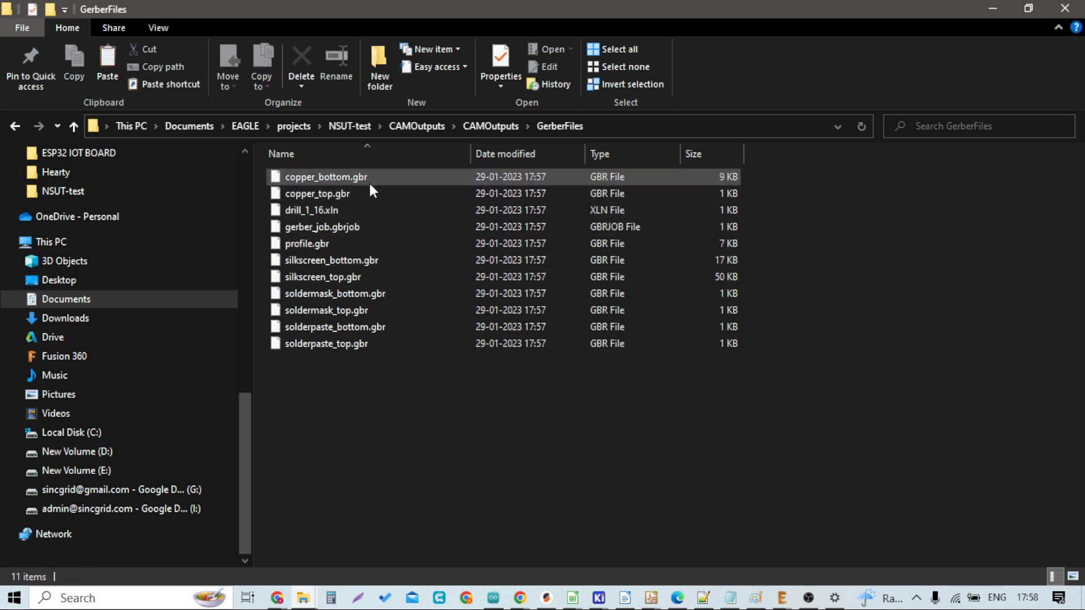
left_click(339, 343, "shift")
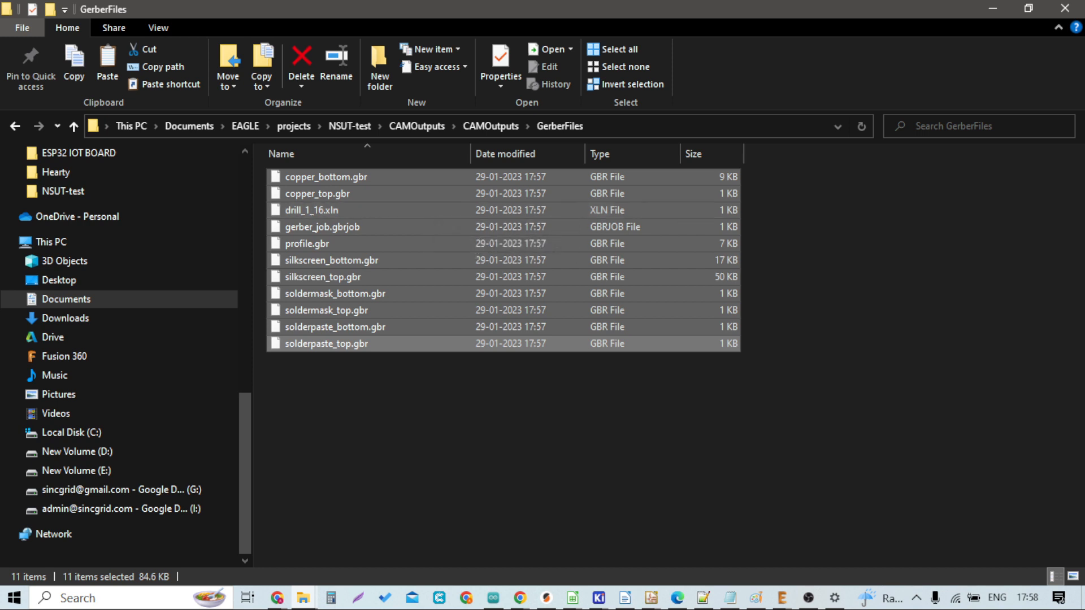
key("alt+Tab")
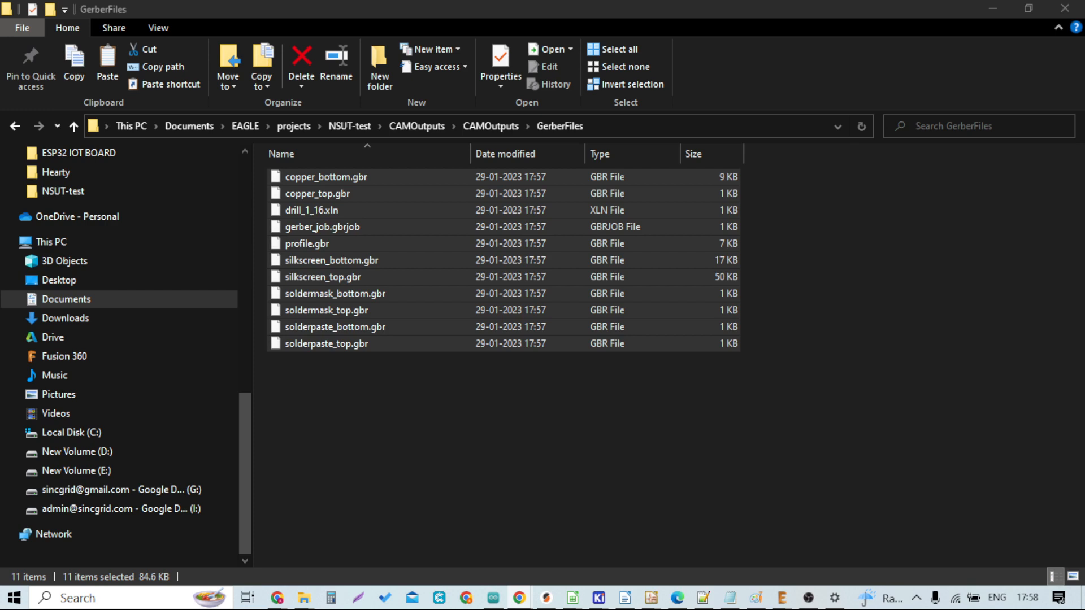
left_click_drag(1084, 293, 555, 121)
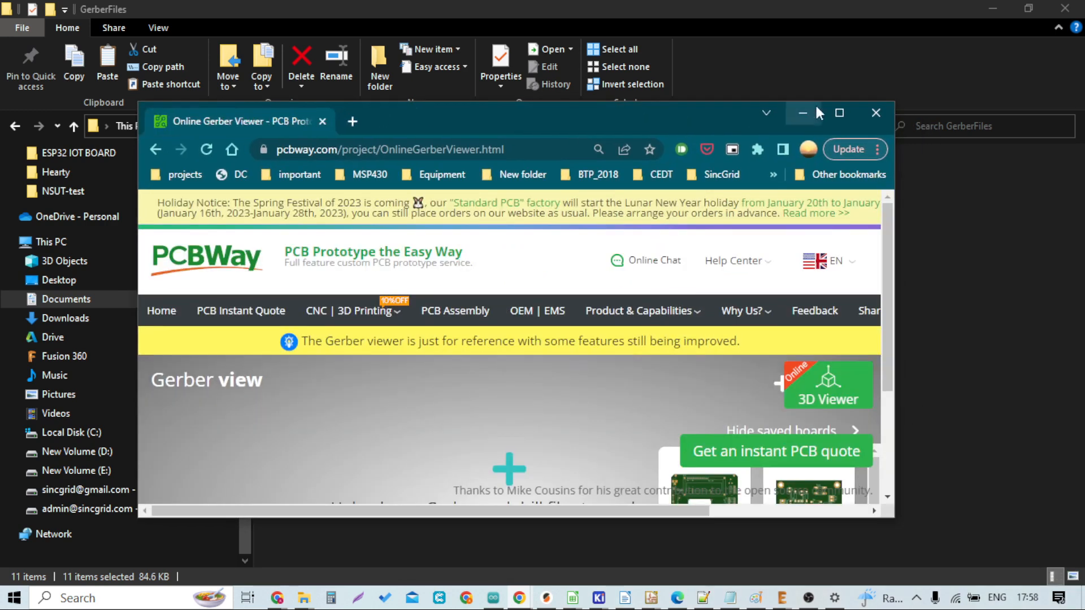
left_click(842, 114)
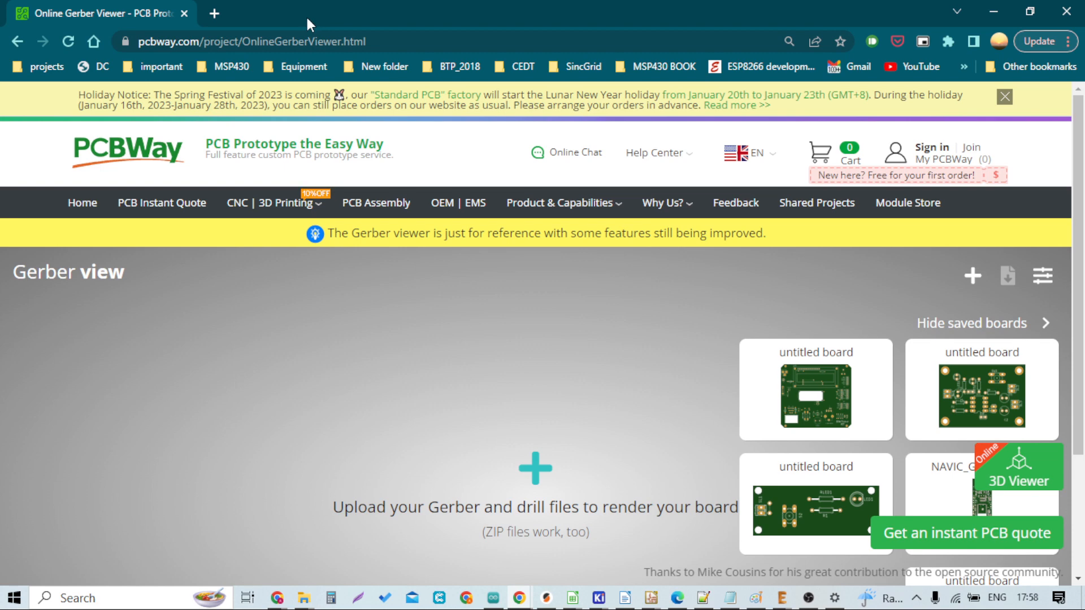
left_click_drag(306, 15, 705, 87)
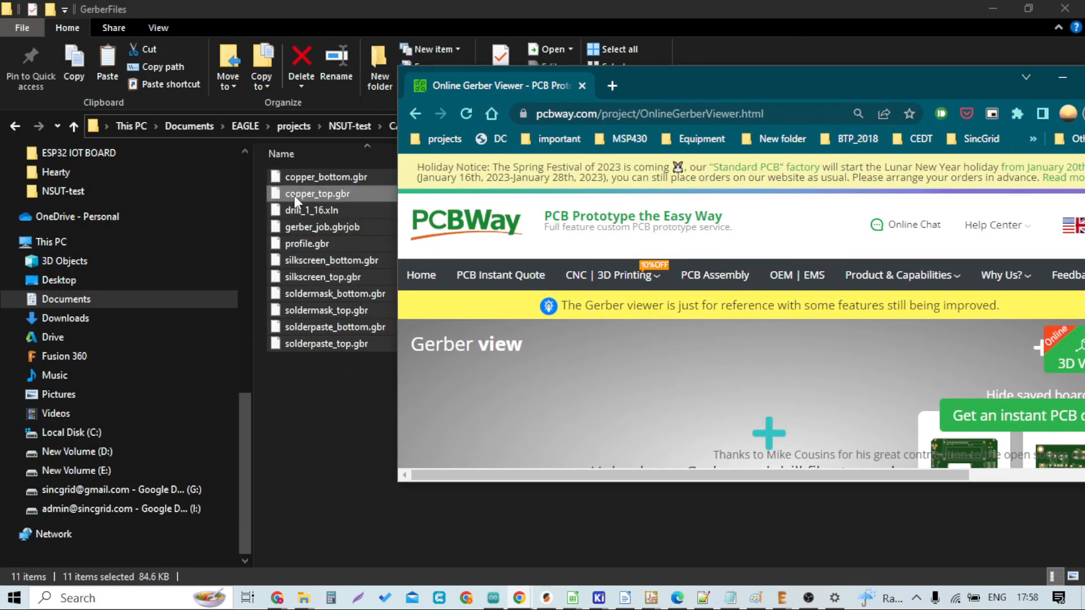
left_click_drag(294, 195, 581, 415)
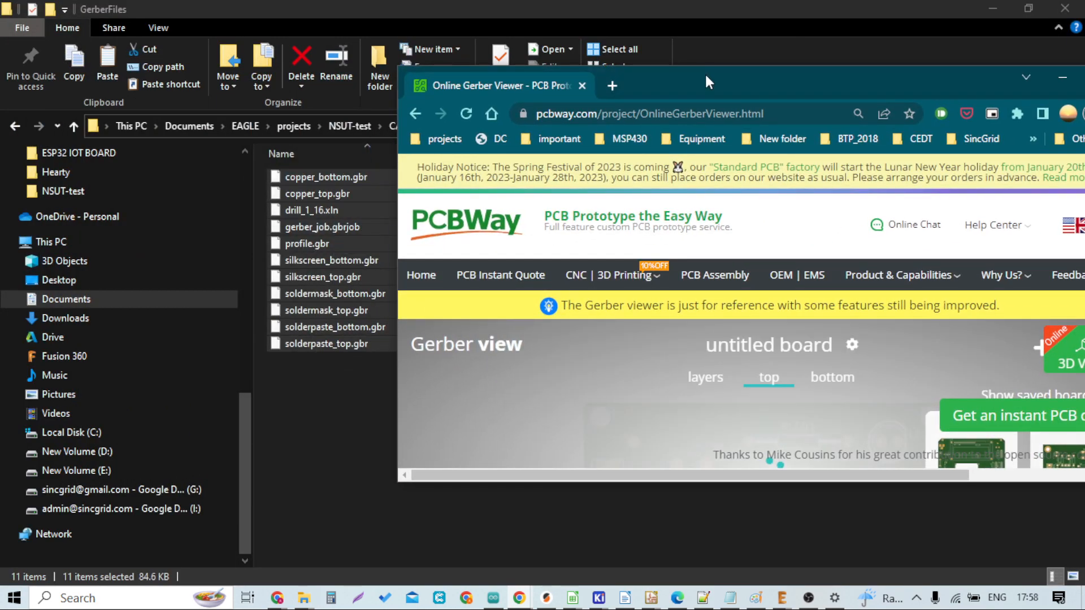
Step: Inspect the rendered top and bottom sides of the board in the Gerber viewer
double_click(704, 72)
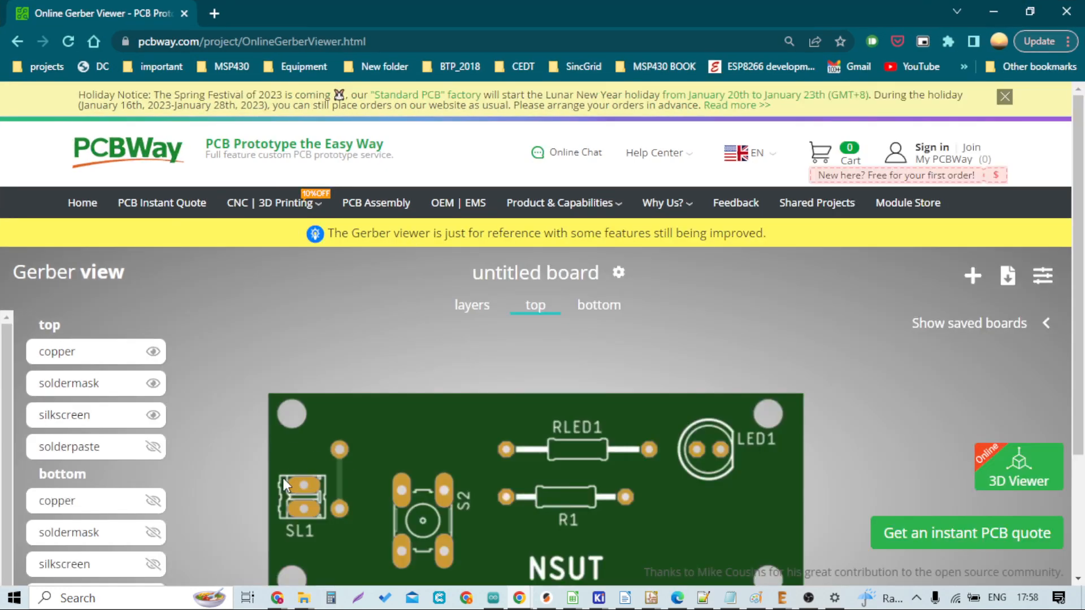
scroll(472, 363, "down", 3)
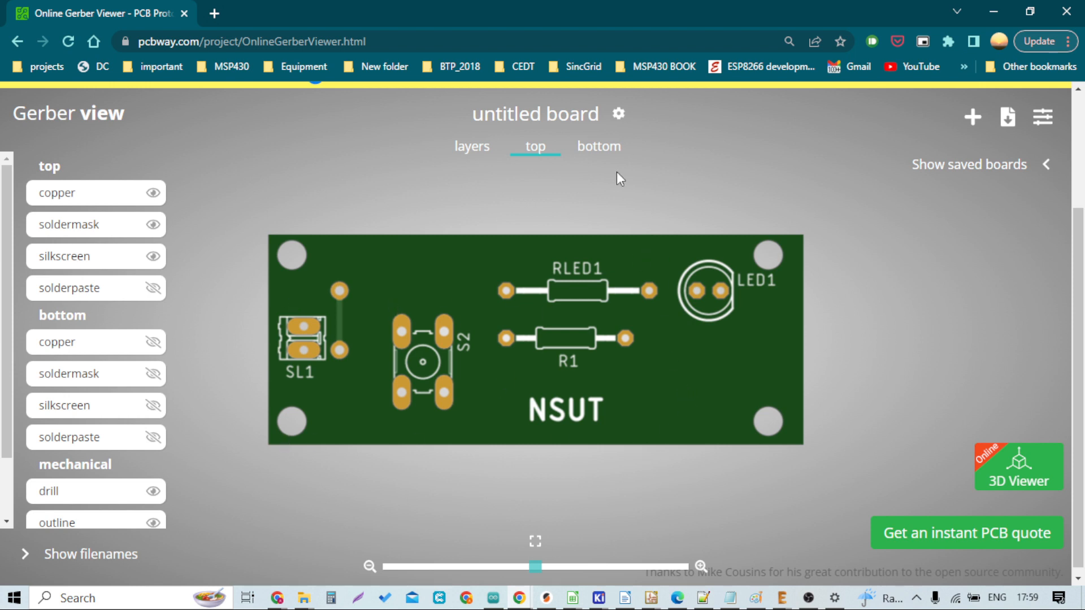
left_click(599, 146)
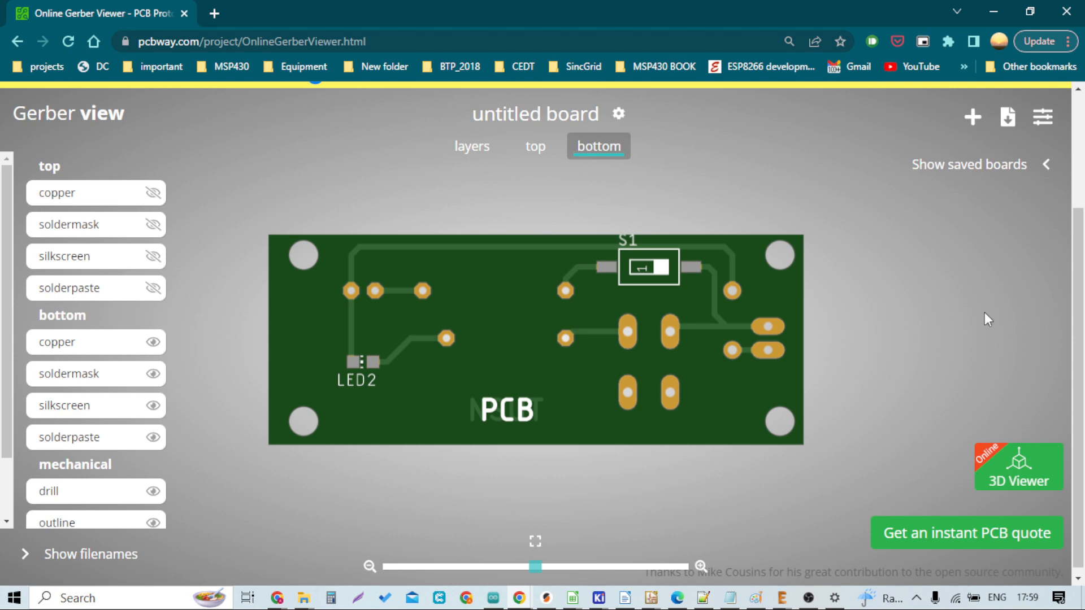
Step: Return to the EAGLE board window and close the CAM Processor
left_click(992, 12)
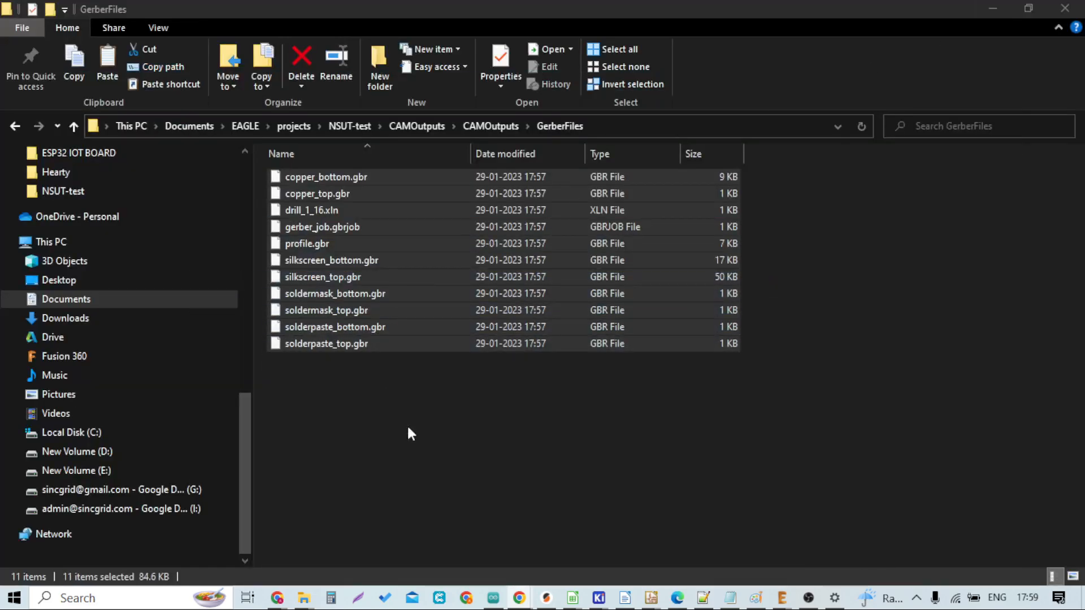
mouse_move(782, 598)
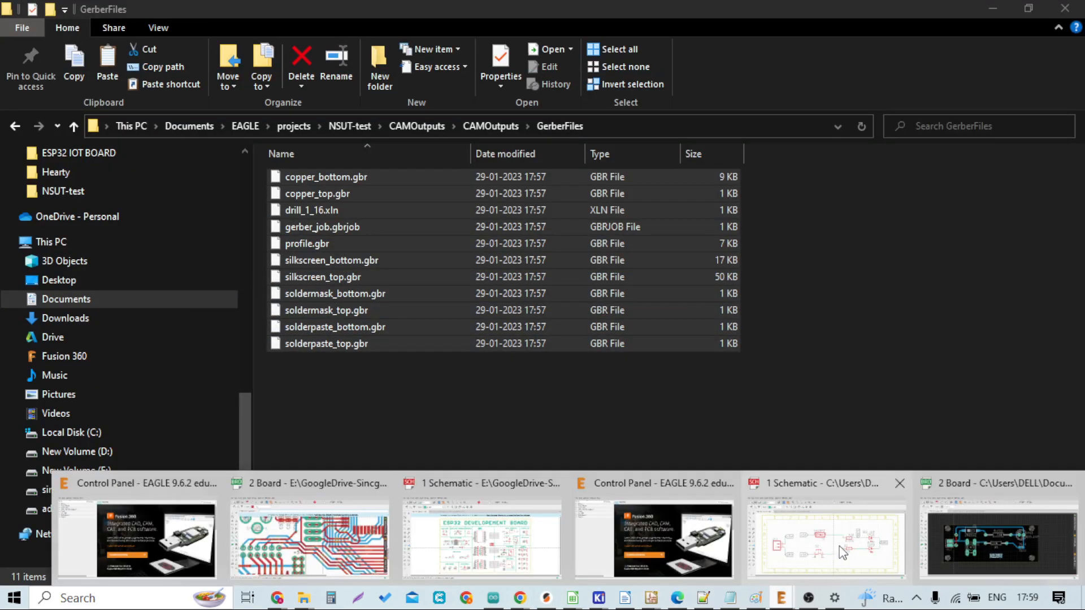
left_click(960, 534)
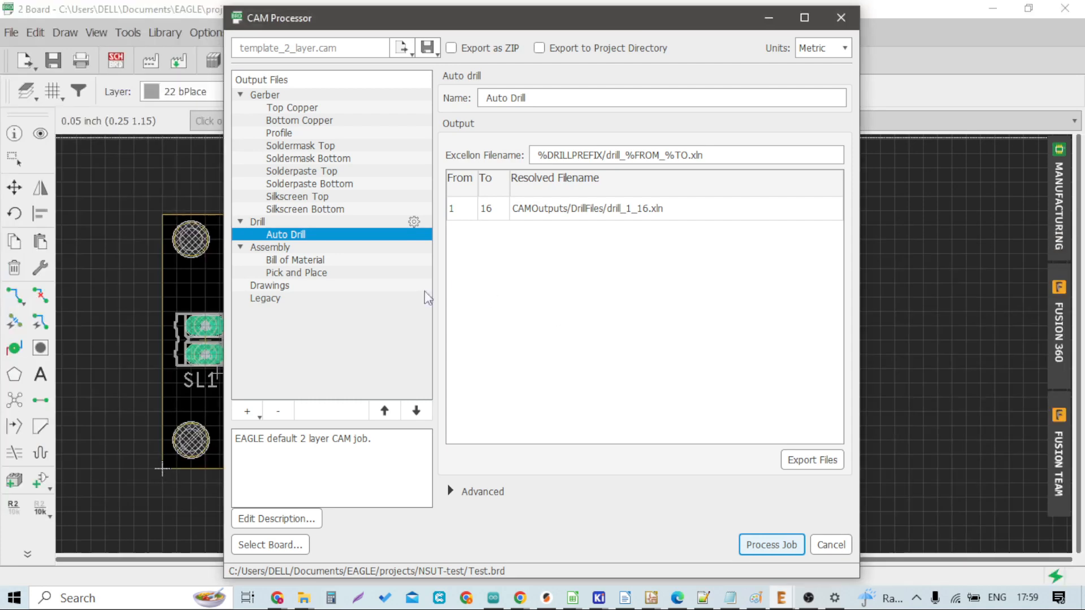
left_click(841, 17)
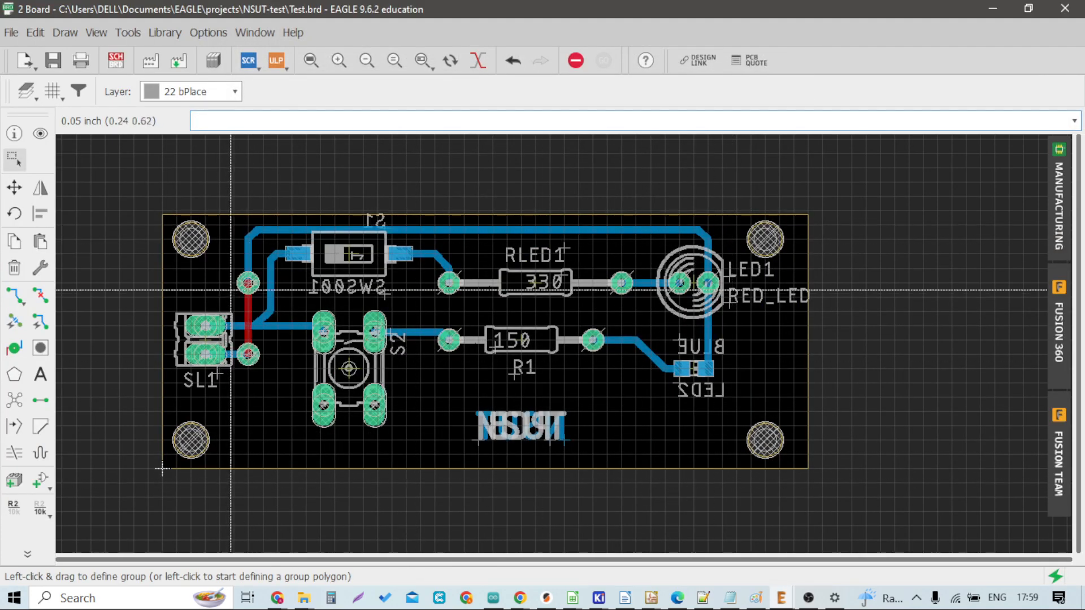